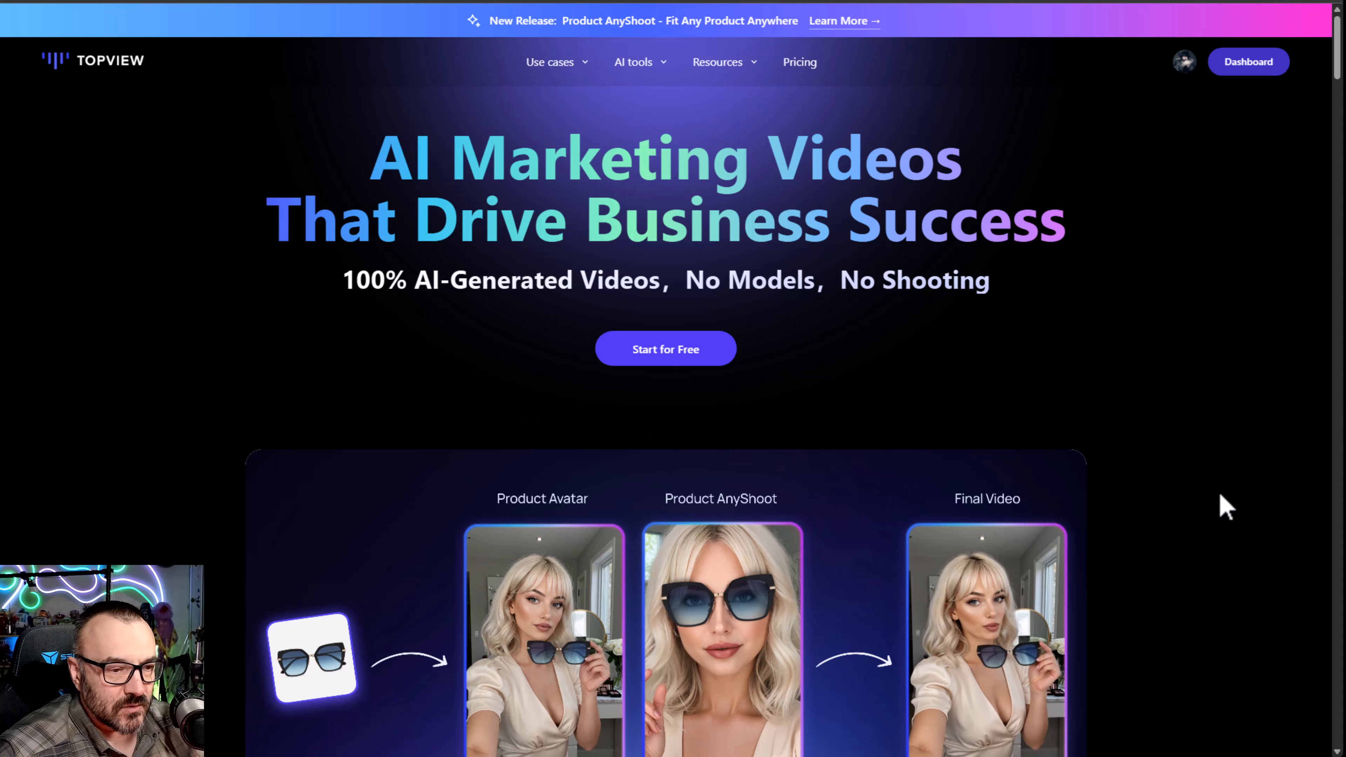
Review the Free, Starter and Business pricing plans, including the credits each one includes
{"action": "scroll", "coordinate": [1217, 571], "scroll_direction": "down", "scroll_amount": 1}
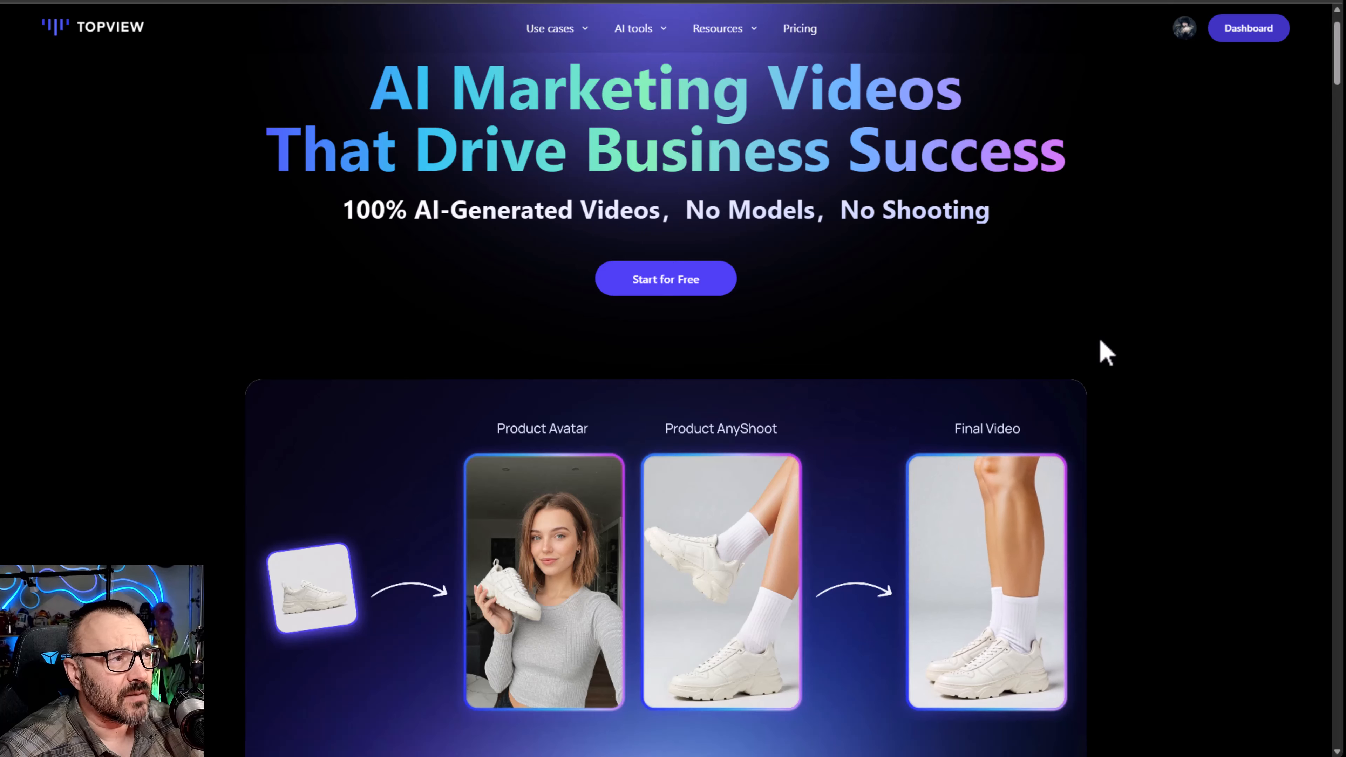
{"action": "scroll", "coordinate": [1150, 358], "scroll_direction": "down", "scroll_amount": 3}
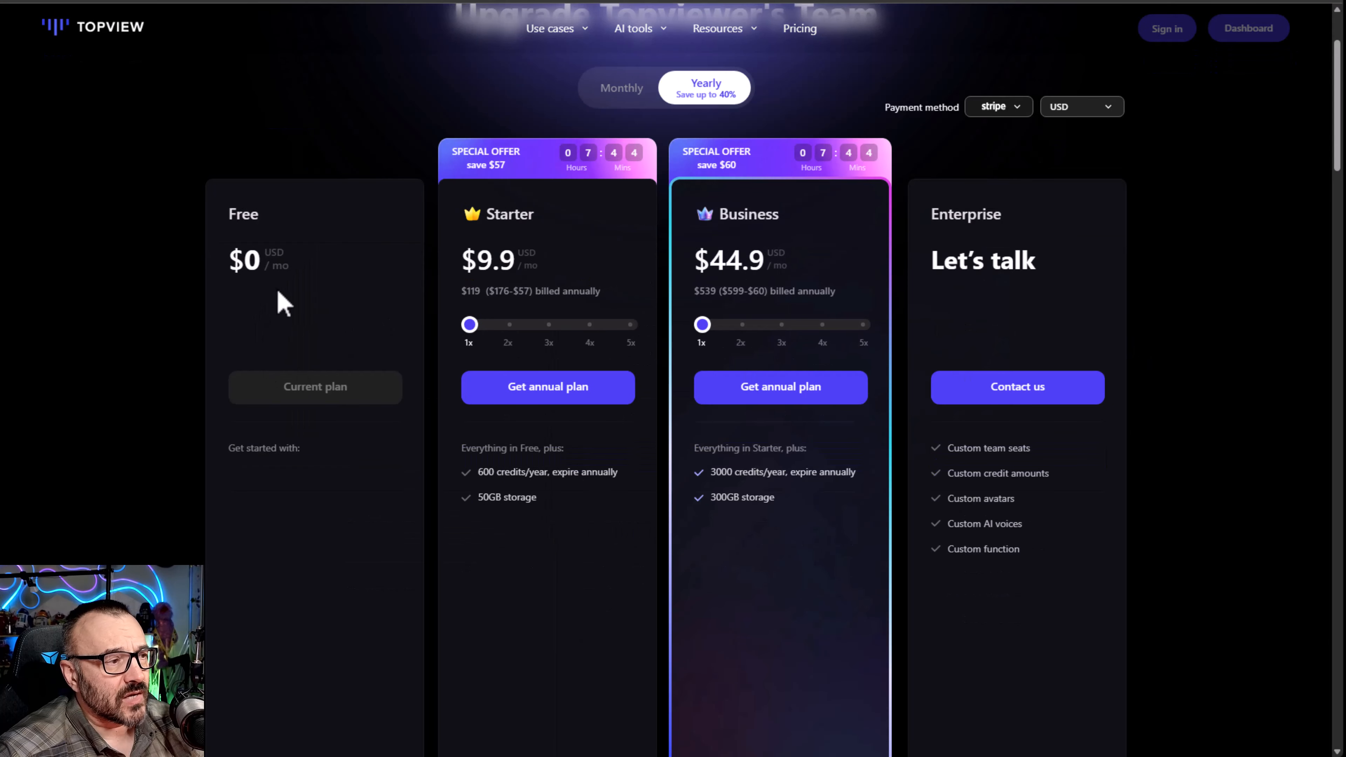
{"action": "scroll", "coordinate": [109, 361], "scroll_direction": "down", "scroll_amount": 1}
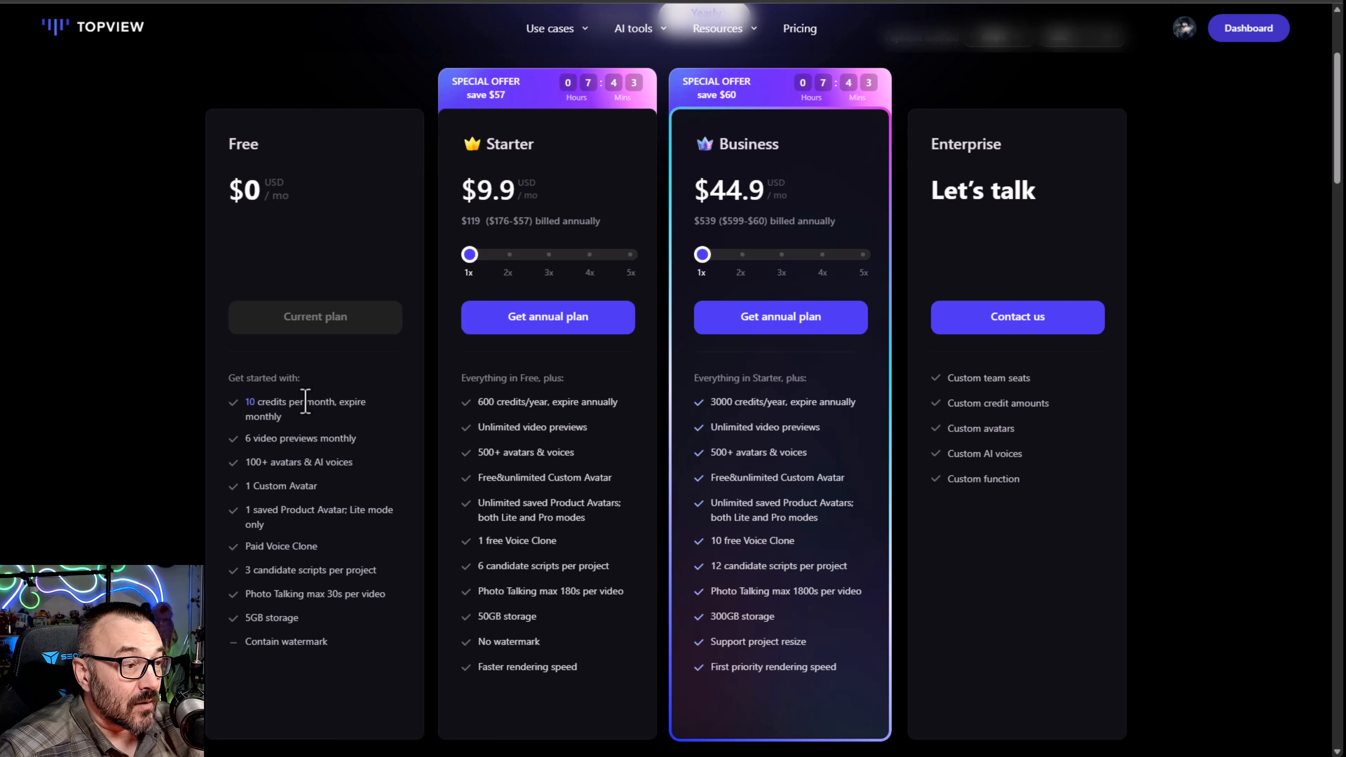
{"action": "left_click_drag", "start_coordinate": [306, 401], "coordinate": [343, 433]}
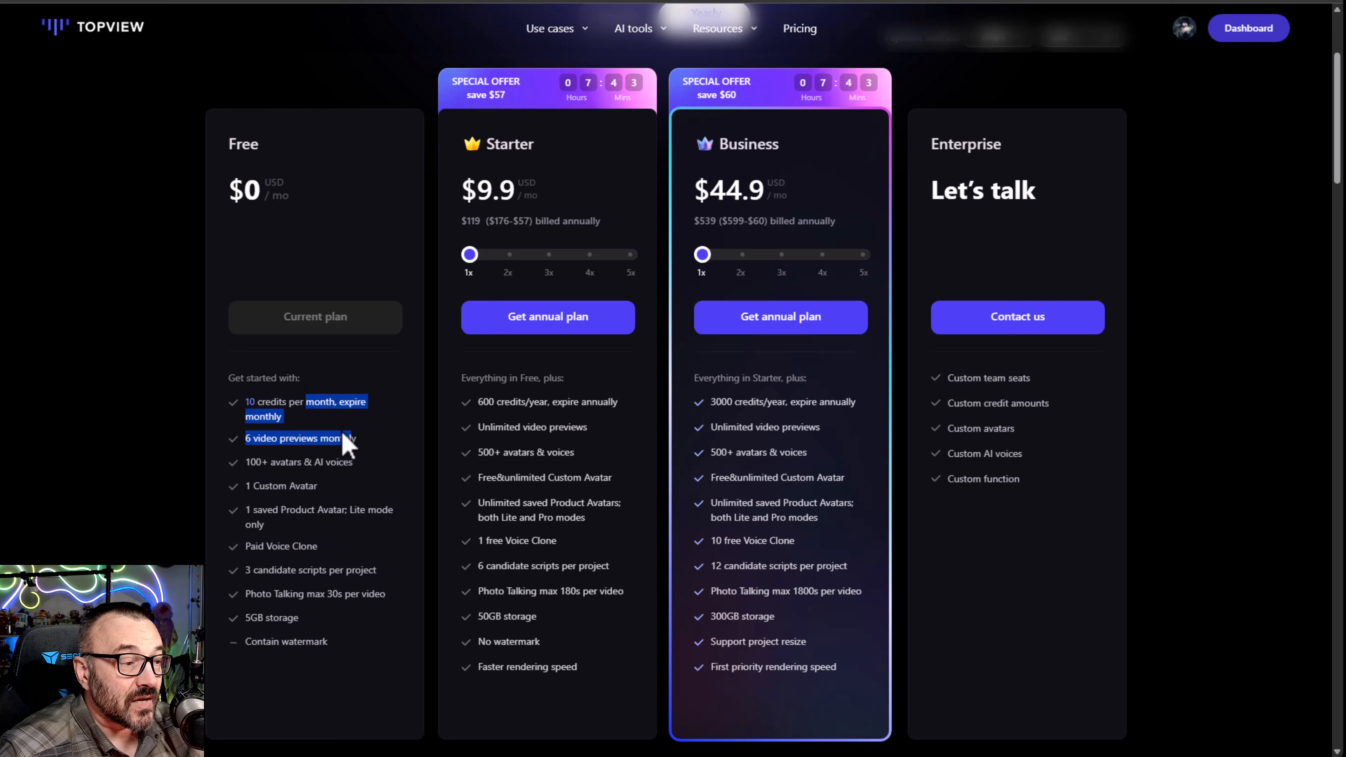
{"action": "left_click", "coordinate": [325, 433]}
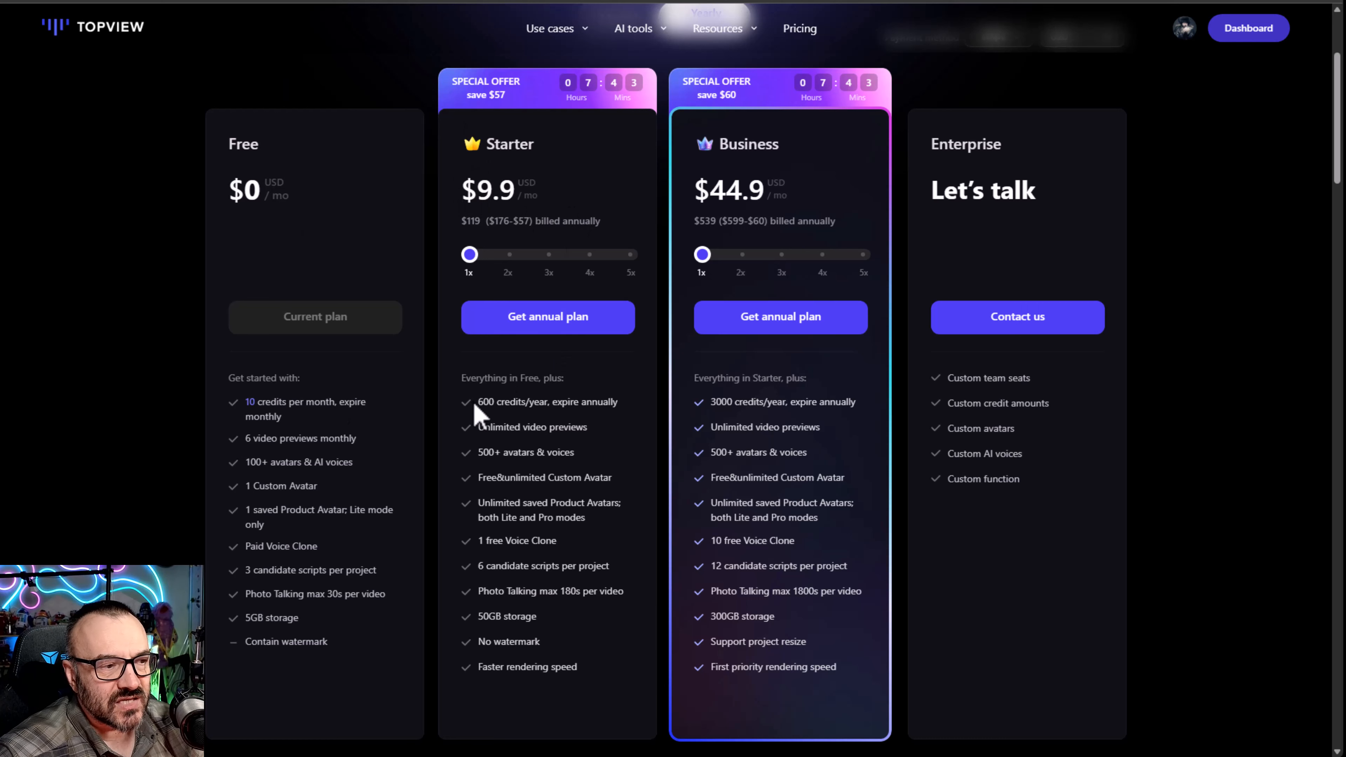
{"action": "left_click_drag", "start_coordinate": [476, 402], "coordinate": [499, 403]}
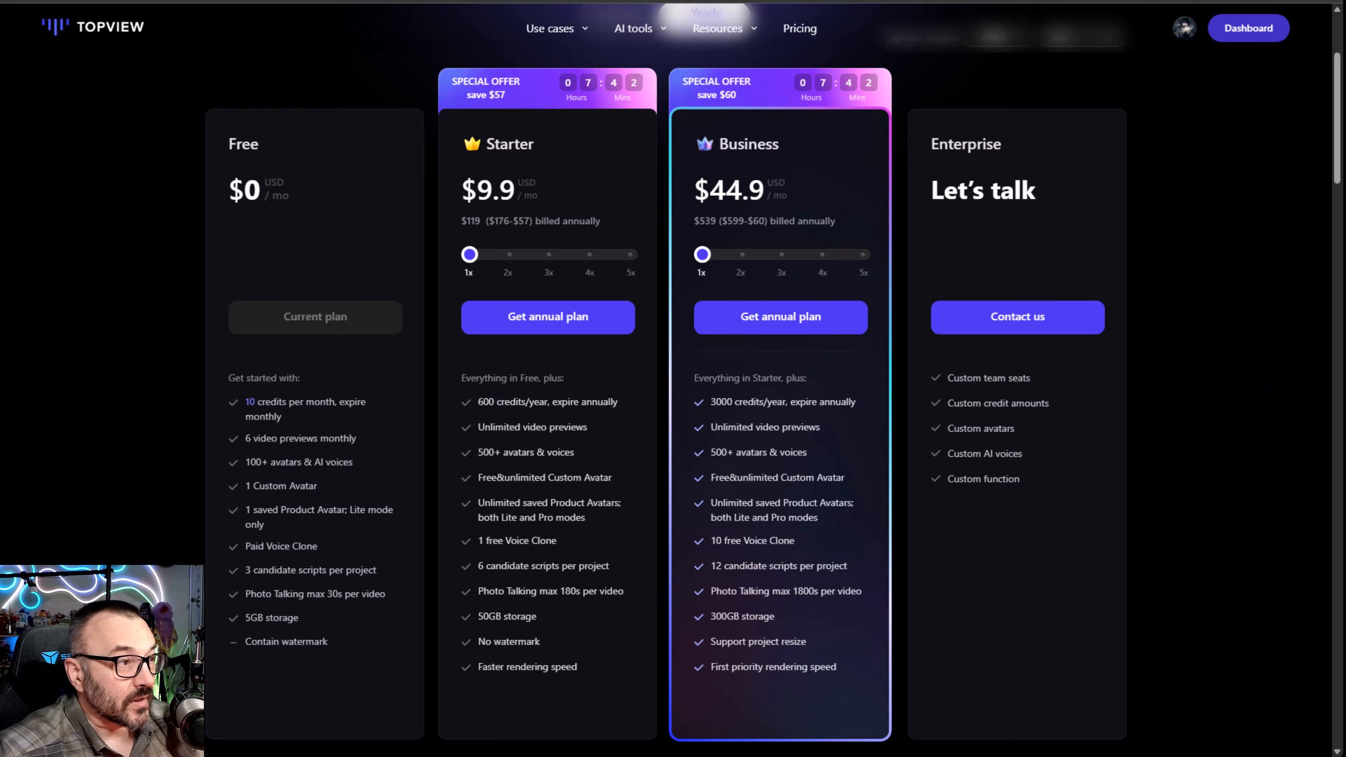
Go to the dashboard, look through the AI creation tools and open Product AnyShoot
{"action": "left_click", "coordinate": [1248, 28]}
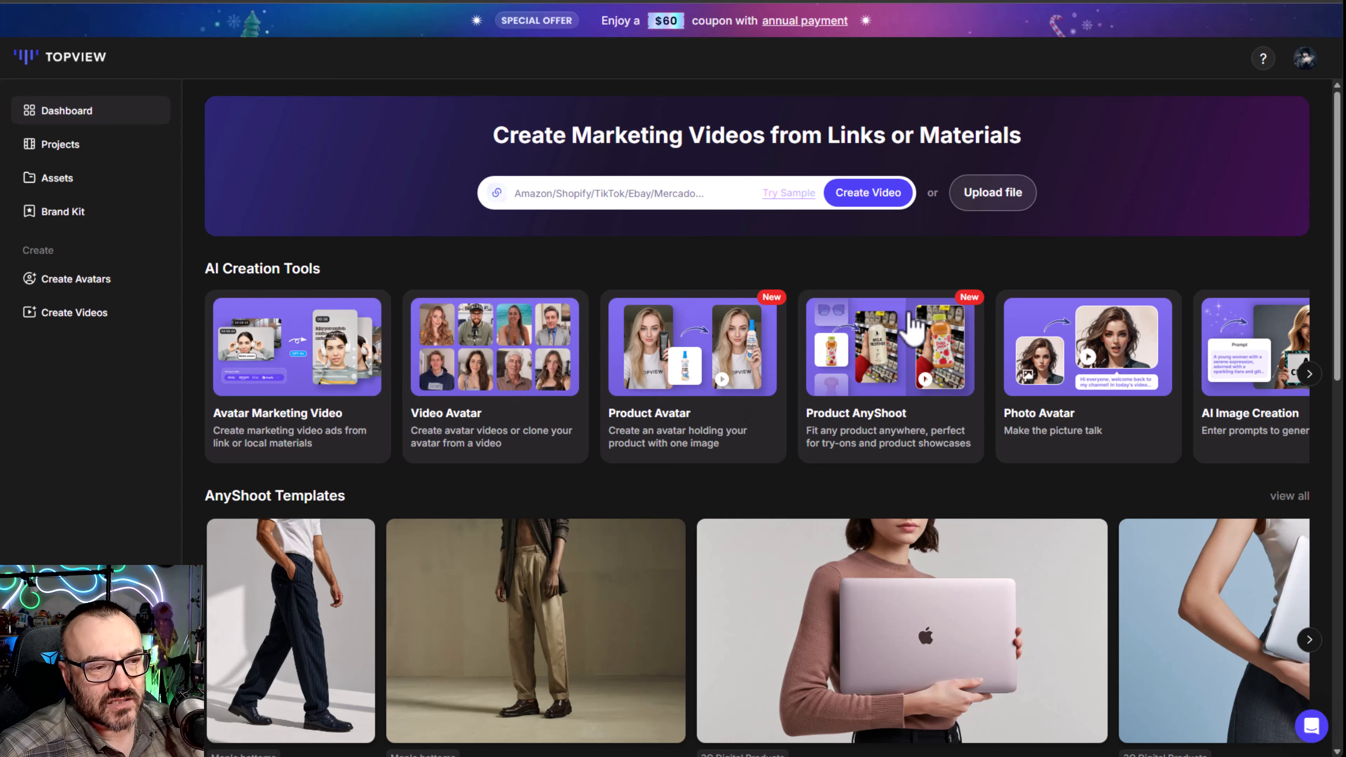
{"action": "left_click", "coordinate": [1309, 374]}
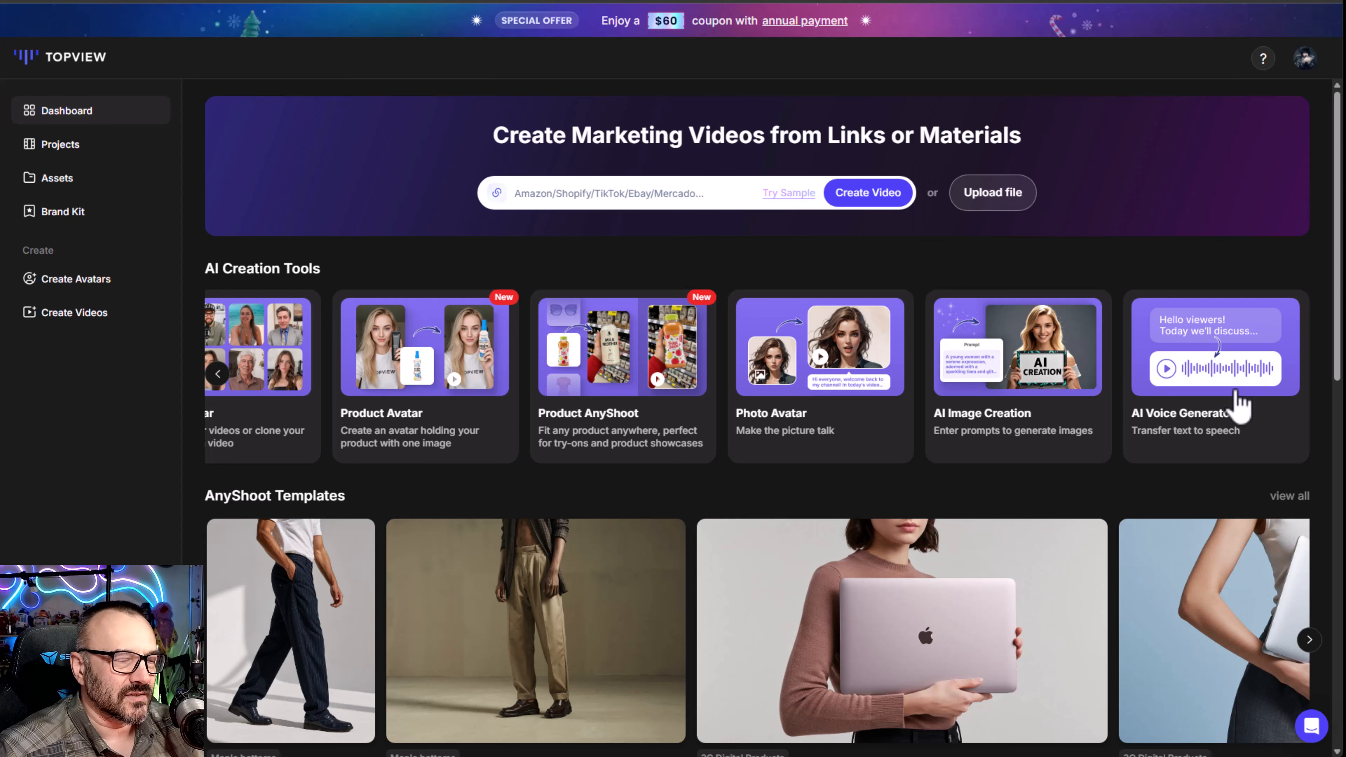
{"action": "left_click", "coordinate": [218, 373]}
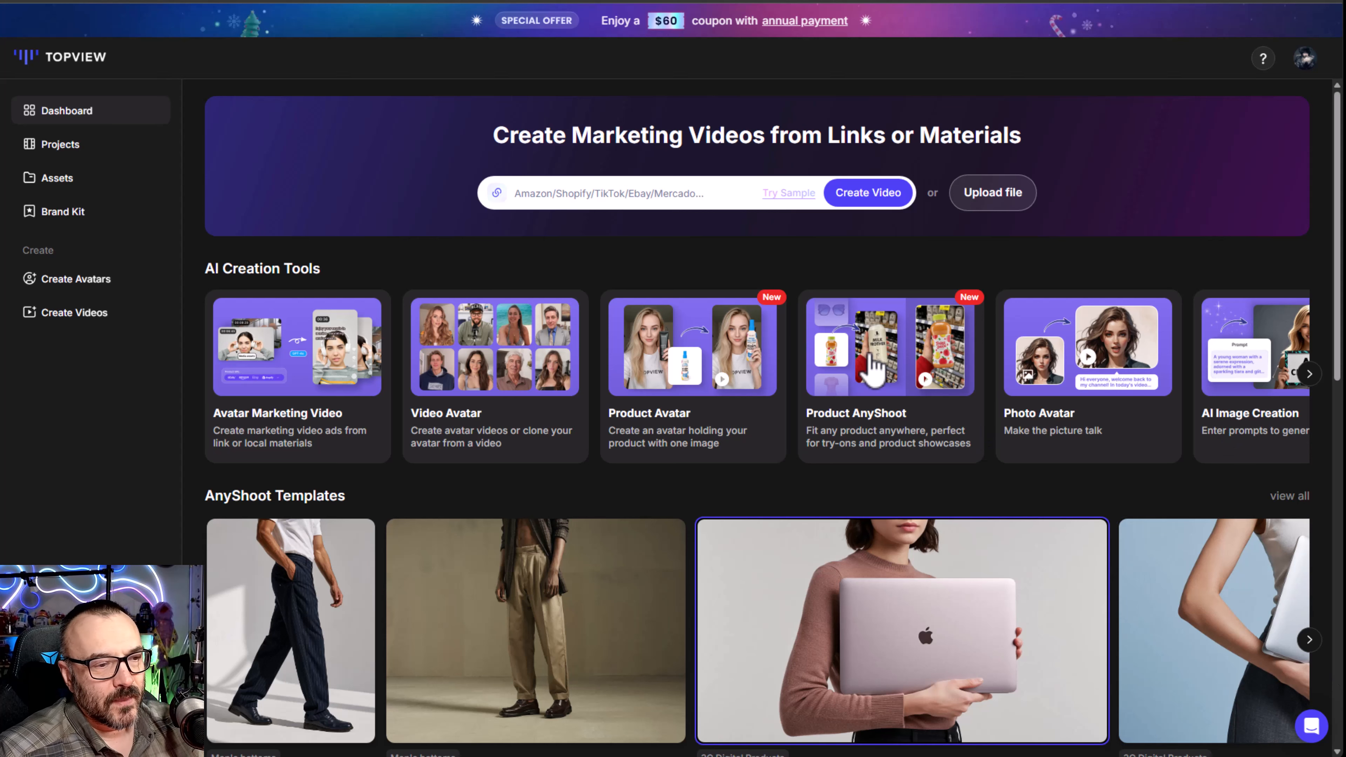
{"action": "left_click", "coordinate": [878, 375]}
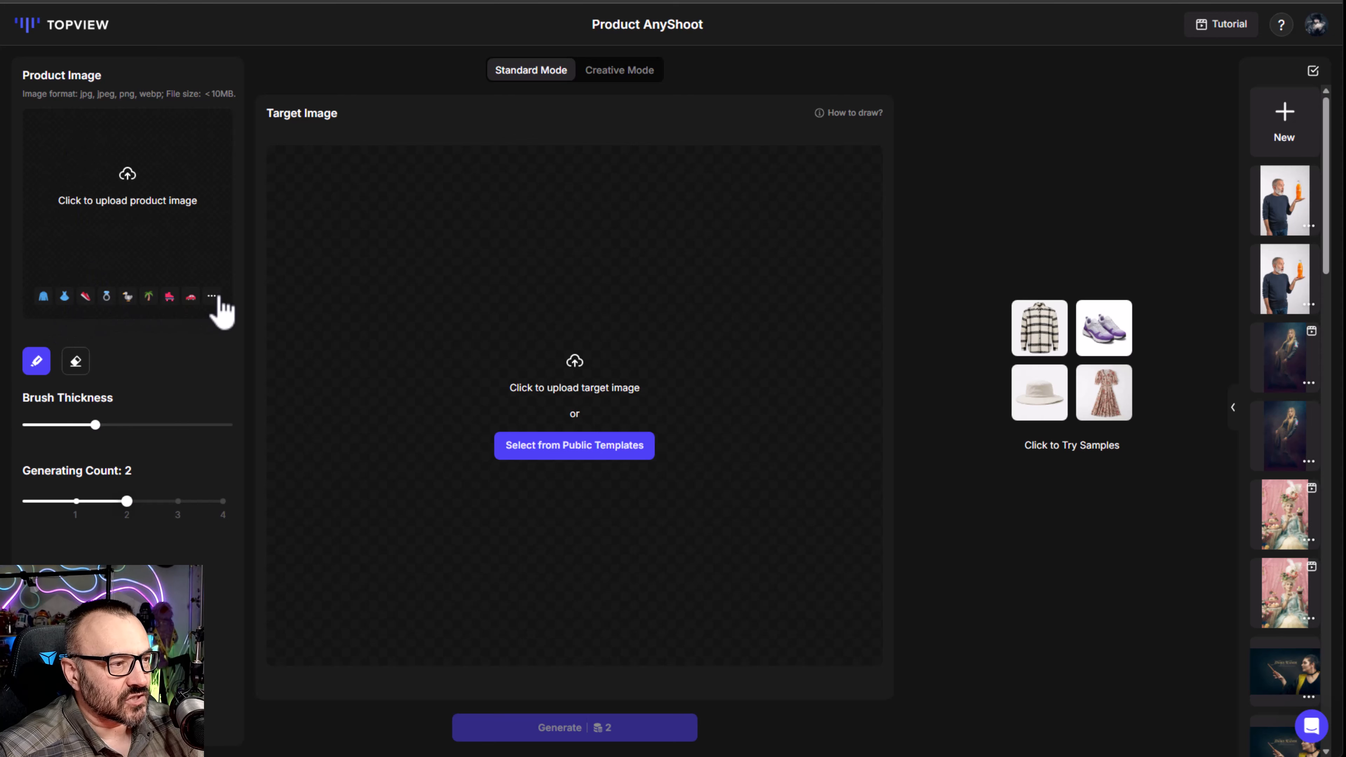
Load the grey big-eared creature as the product image and the photo of the bearded man with an open palm as the target image
{"action": "left_click", "coordinate": [122, 271]}
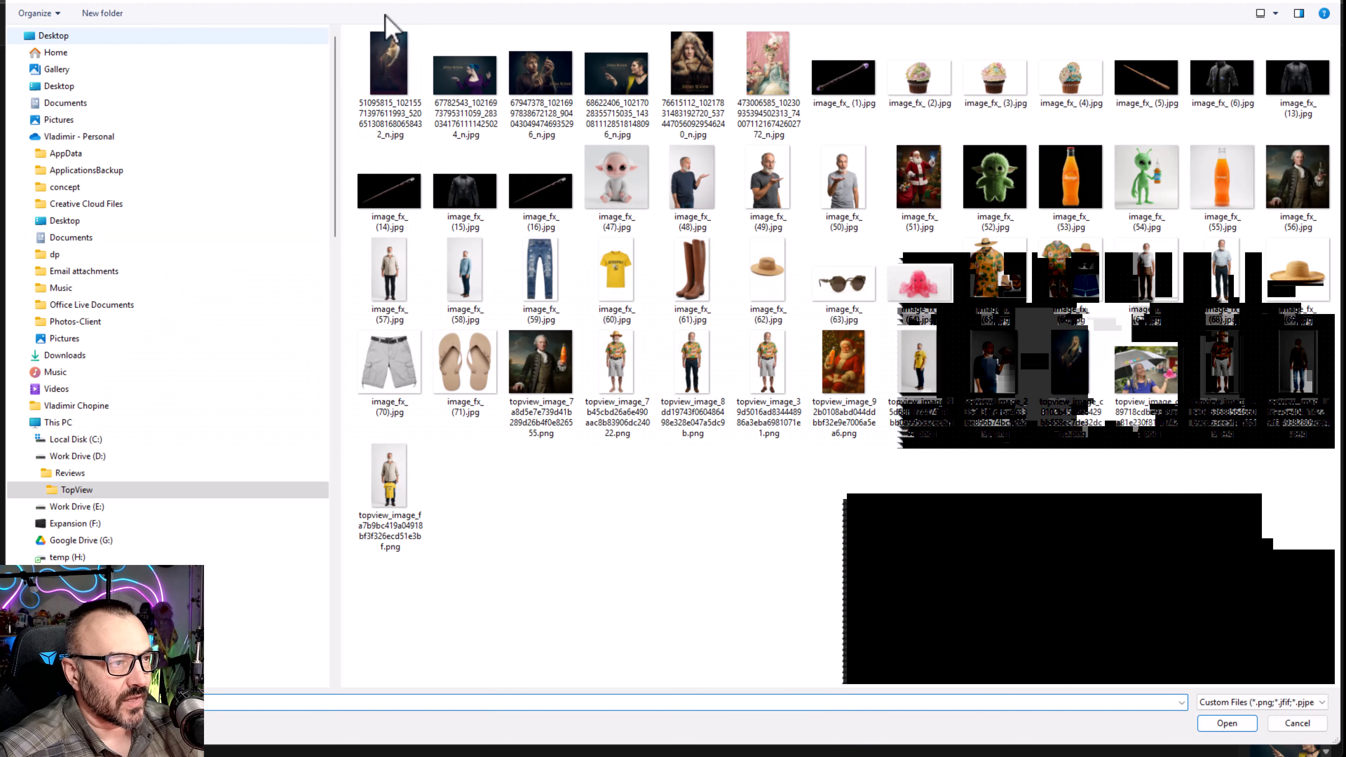
{"action": "key", "text": "Escape"}
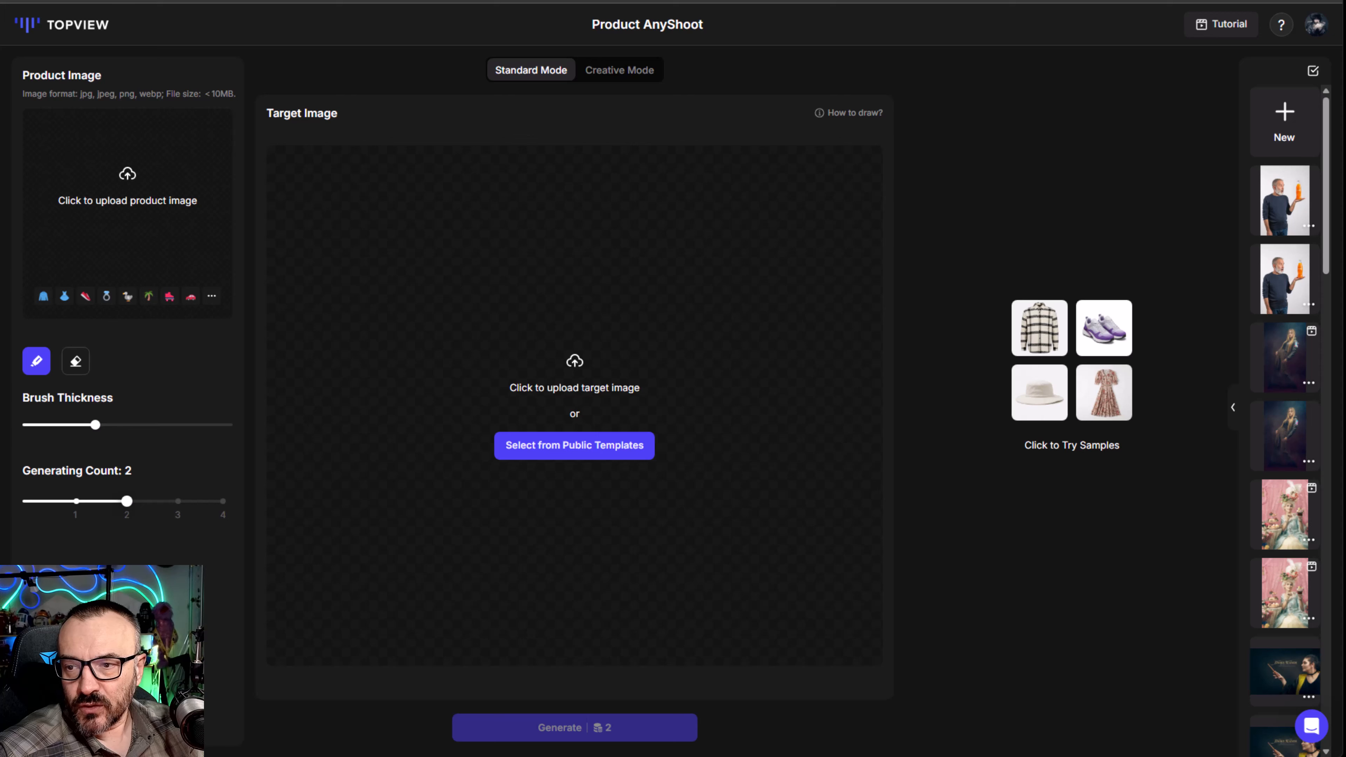
{"action": "left_click_drag", "start_coordinate": [1213, 368], "coordinate": [585, 341]}
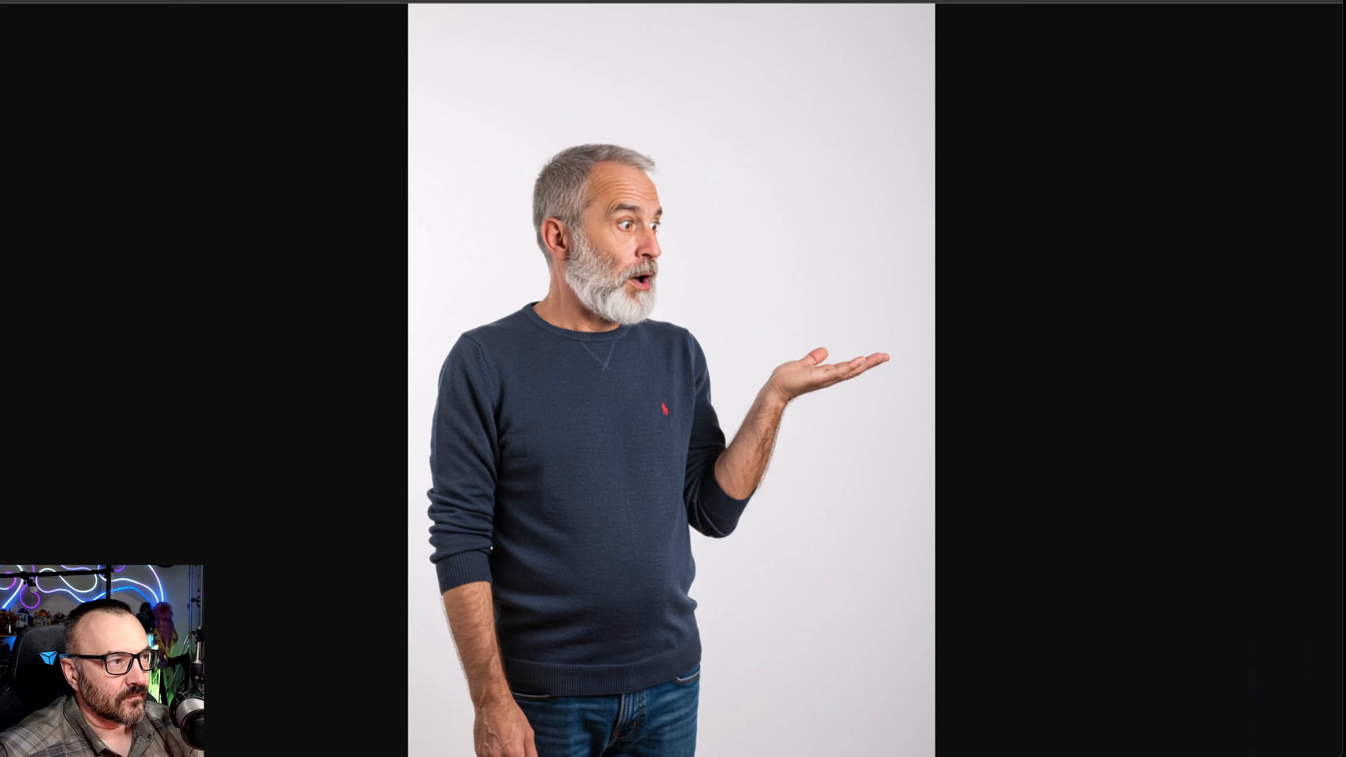
{"action": "key", "text": "ctrl+w"}
{"action": "left_click_drag", "start_coordinate": [1341, 369], "coordinate": [585, 350]}
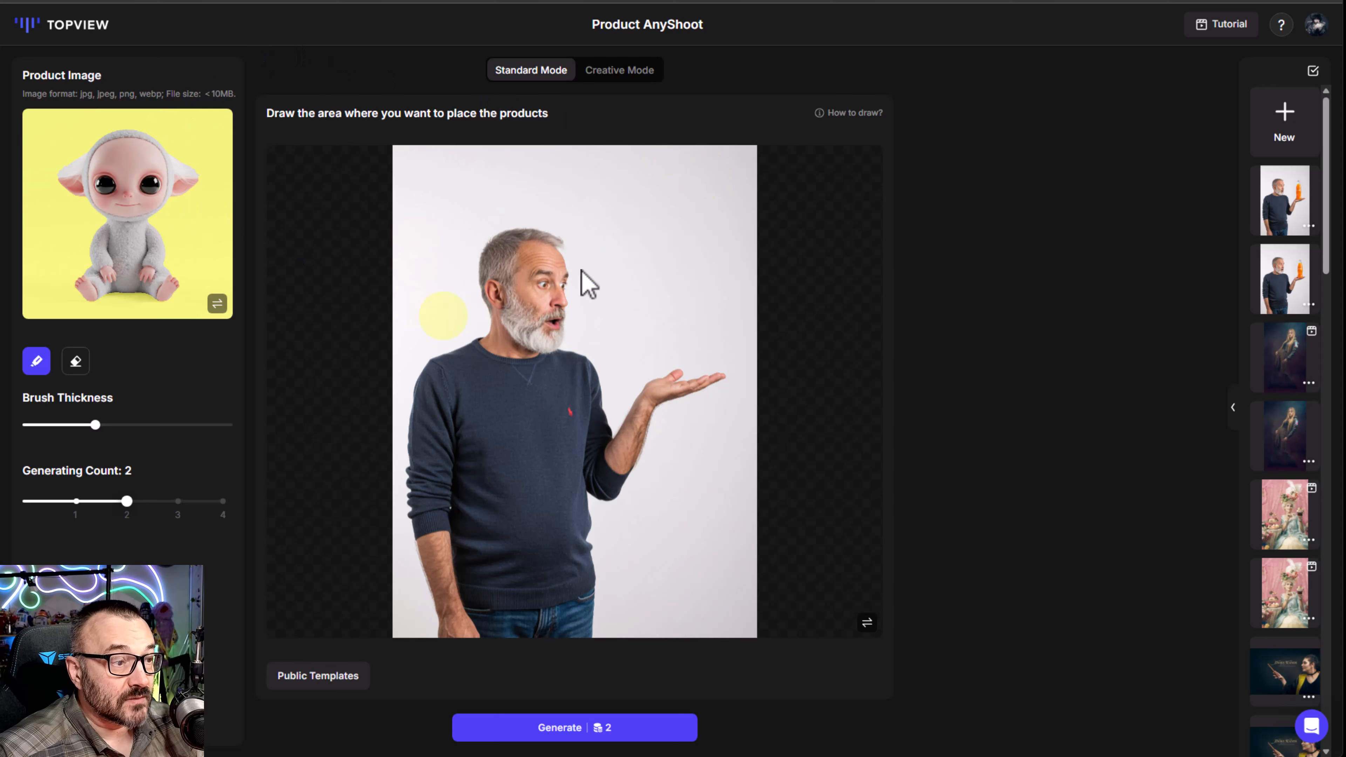
Look at the Creative Mode prompt settings and return to Standard Mode
{"action": "left_click", "coordinate": [639, 85]}
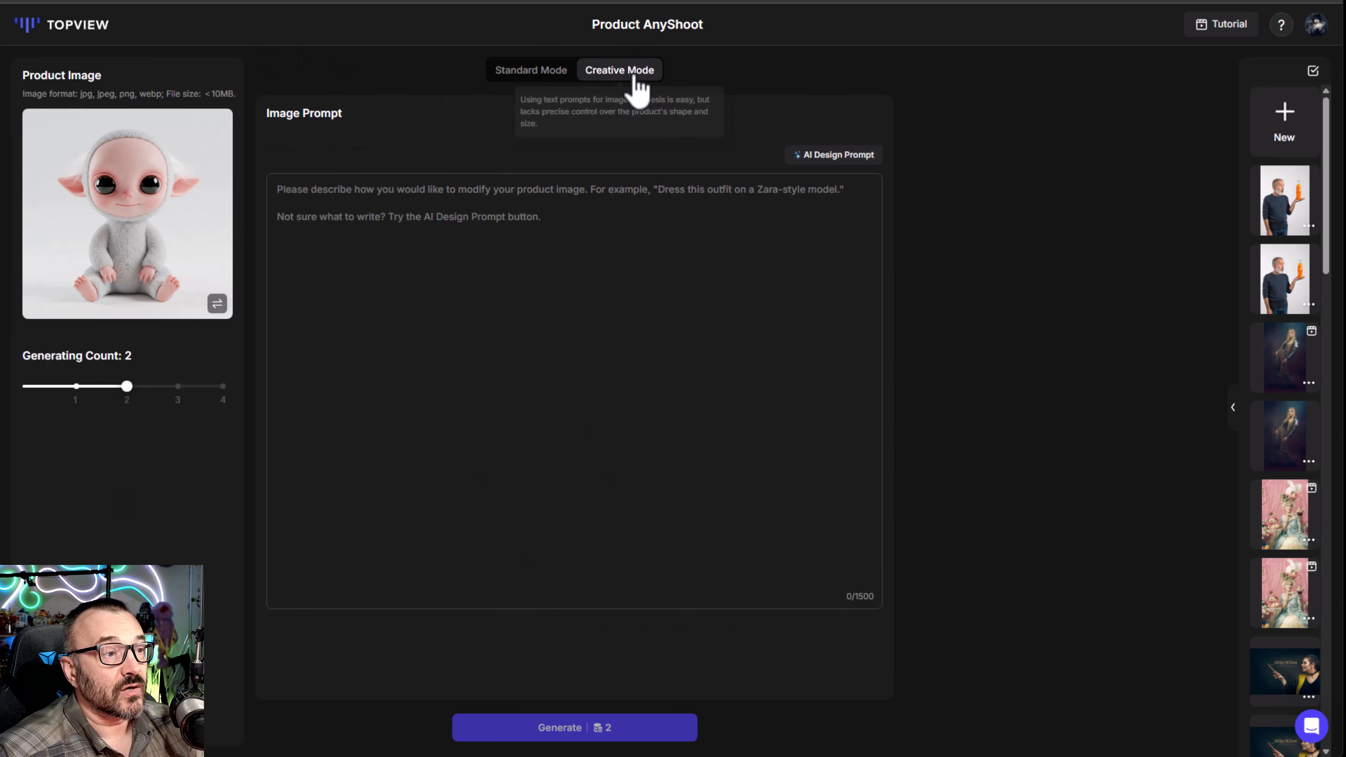
{"action": "left_click", "coordinate": [535, 74]}
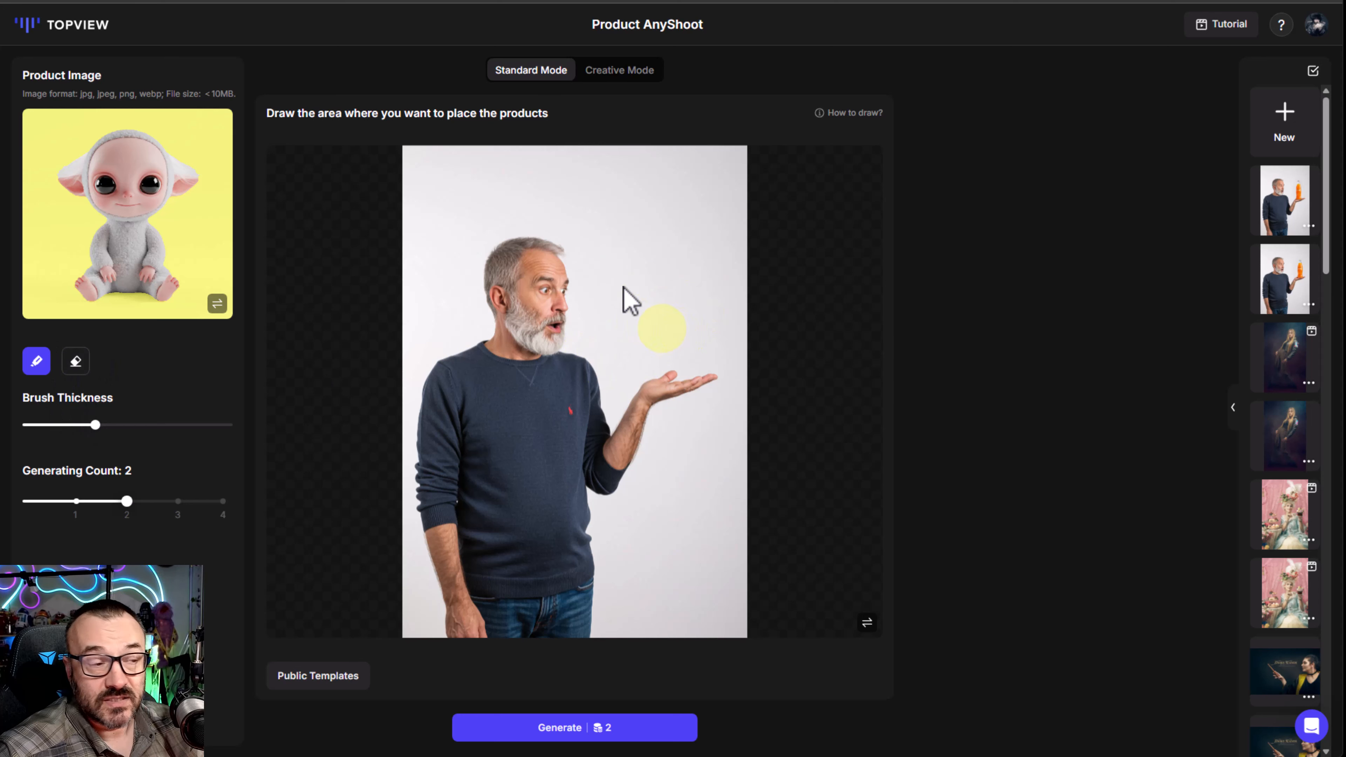
Try painting a placement area on top of the man's head and erase it again
{"action": "mouse_move", "coordinate": [517, 217]}
{"action": "left_mouse_down"}
{"action": "mouse_move", "coordinate": [557, 228]}
{"action": "mouse_move", "coordinate": [535, 223]}
{"action": "mouse_move", "coordinate": [530, 196]}
{"action": "mouse_move", "coordinate": [554, 208]}
{"action": "mouse_move", "coordinate": [535, 182]}
{"action": "mouse_move", "coordinate": [526, 235]}
{"action": "left_mouse_up"}
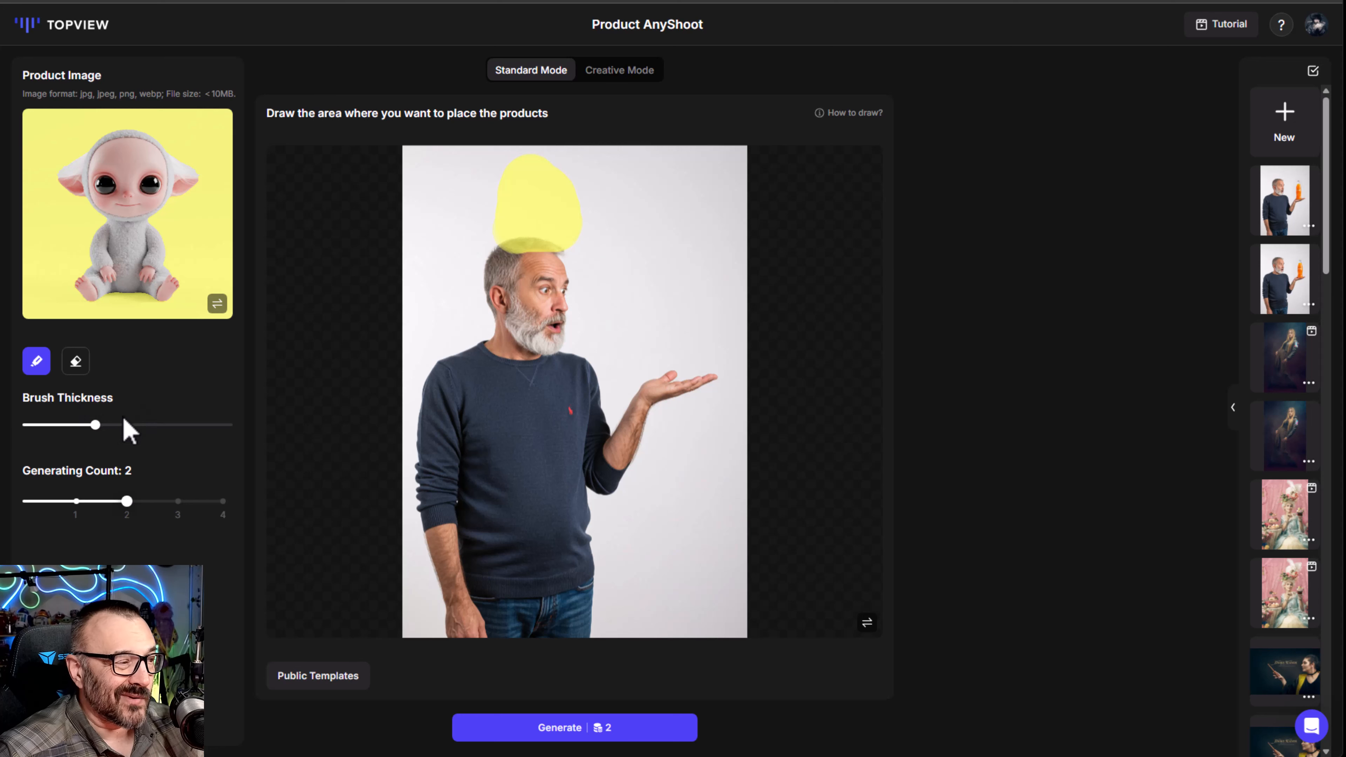
{"action": "left_click", "coordinate": [75, 361]}
{"action": "mouse_move", "coordinate": [594, 240]}
{"action": "left_mouse_down"}
{"action": "mouse_move", "coordinate": [535, 228]}
{"action": "mouse_move", "coordinate": [592, 241]}
{"action": "mouse_move", "coordinate": [564, 212]}
{"action": "mouse_move", "coordinate": [479, 199]}
{"action": "left_mouse_up"}
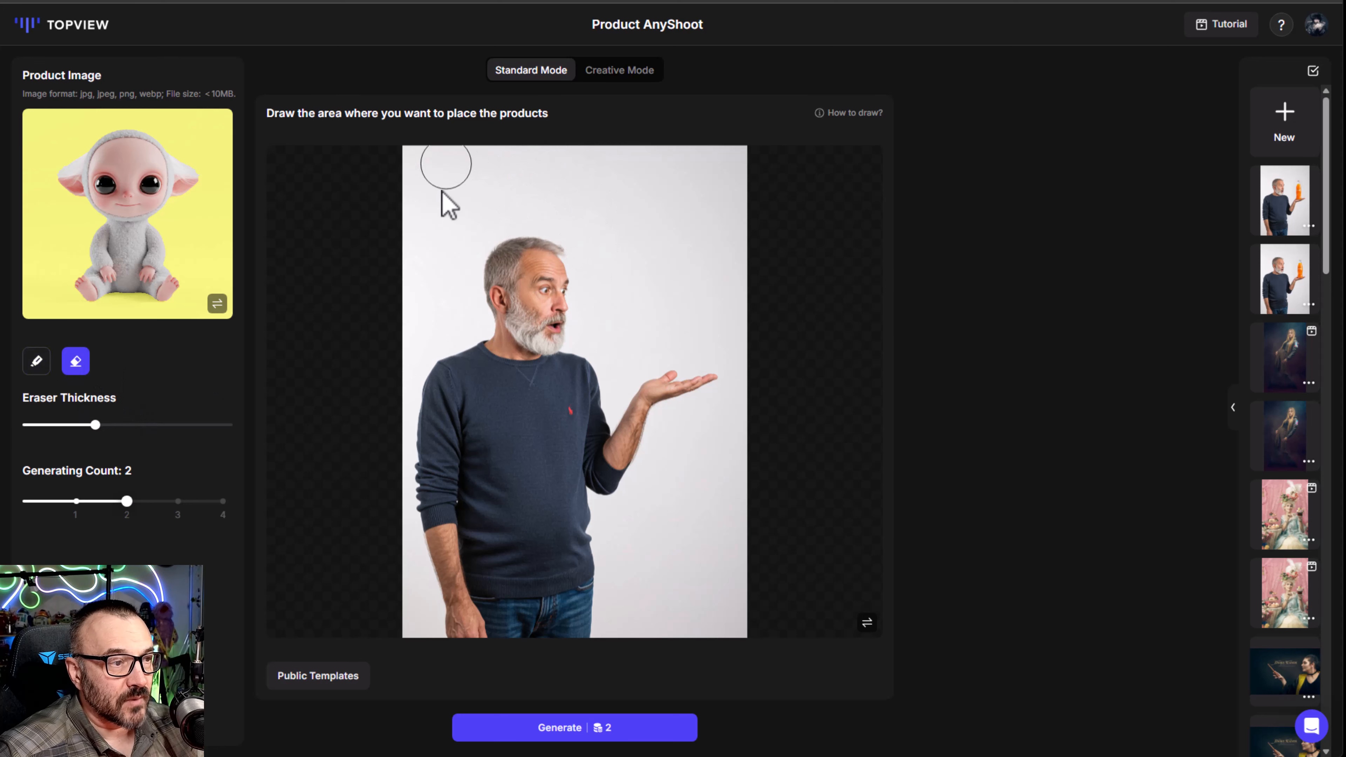
Paint a large rounded placement area directly above the man's open palm with the brush
{"action": "left_click", "coordinate": [36, 361]}
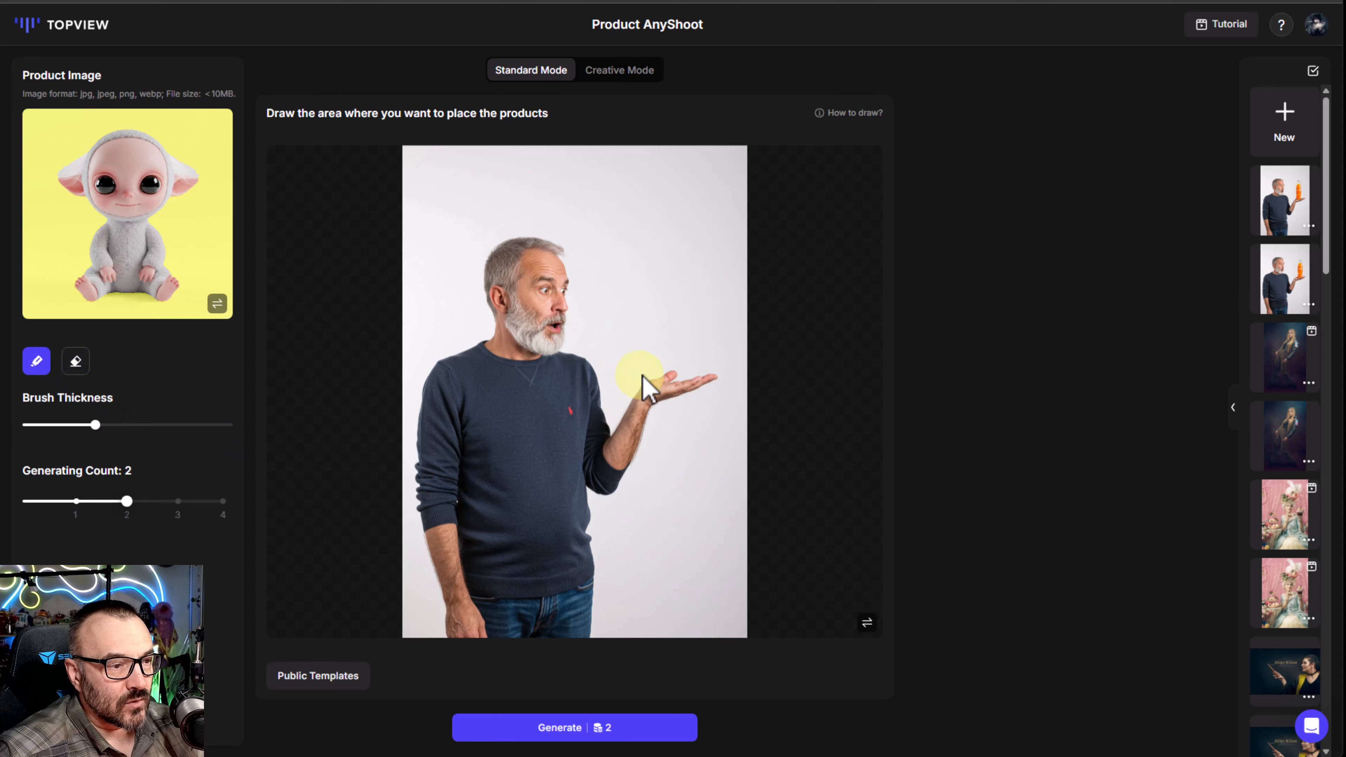
{"action": "mouse_move", "coordinate": [673, 363]}
{"action": "left_mouse_down"}
{"action": "mouse_move", "coordinate": [700, 355]}
{"action": "mouse_move", "coordinate": [687, 314]}
{"action": "mouse_move", "coordinate": [665, 333]}
{"action": "mouse_move", "coordinate": [664, 363]}
{"action": "mouse_move", "coordinate": [710, 346]}
{"action": "mouse_move", "coordinate": [701, 285]}
{"action": "mouse_move", "coordinate": [663, 294]}
{"action": "mouse_move", "coordinate": [648, 356]}
{"action": "left_mouse_up"}
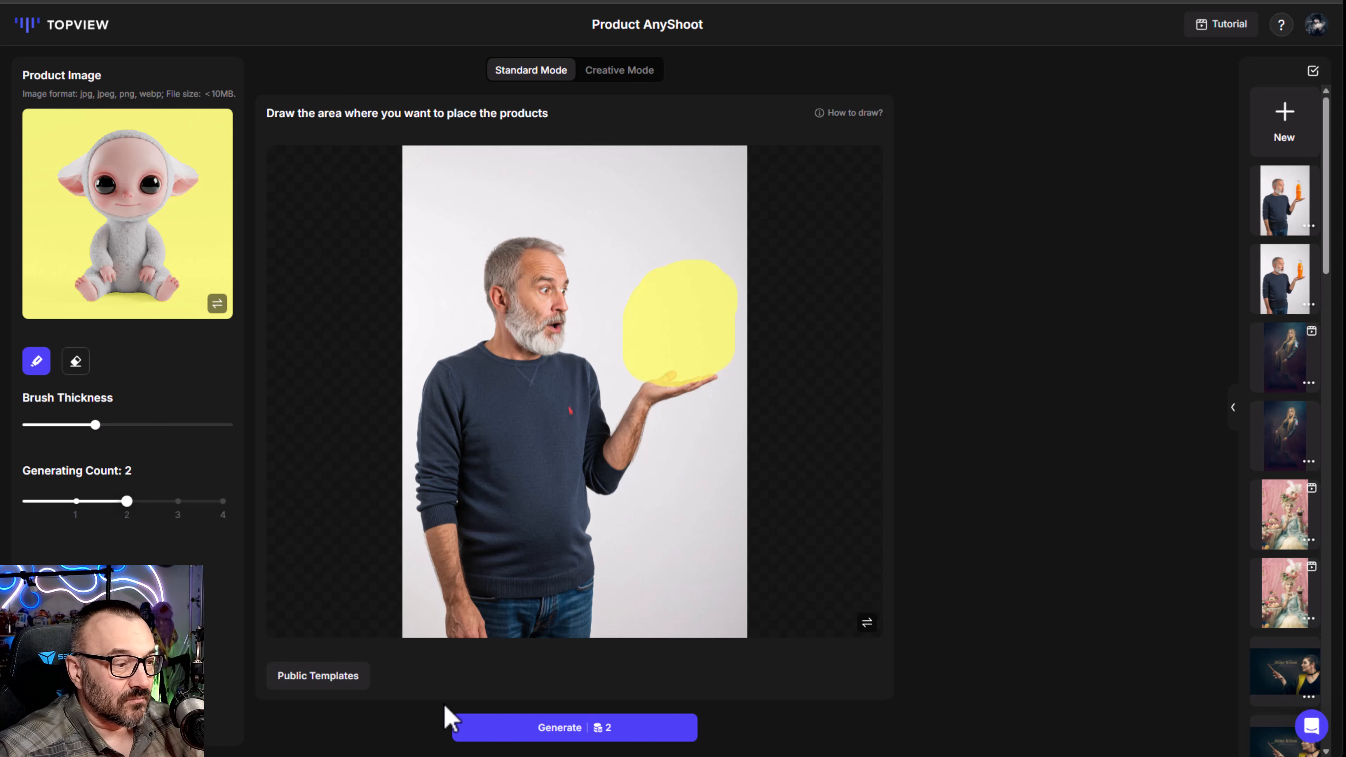
Browse the public target image templates and close them without choosing one
{"action": "left_click", "coordinate": [313, 683]}
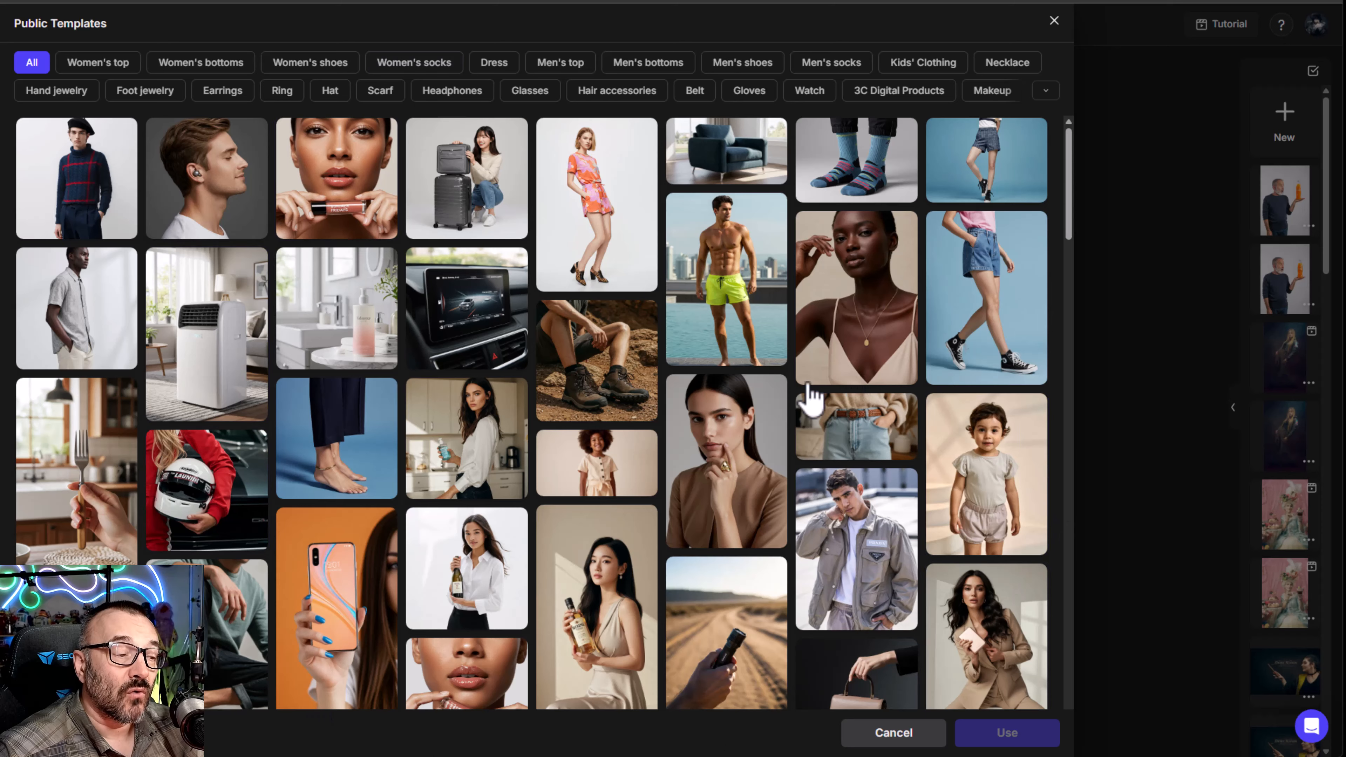
{"action": "scroll", "coordinate": [708, 440], "scroll_direction": "down", "scroll_amount": 5}
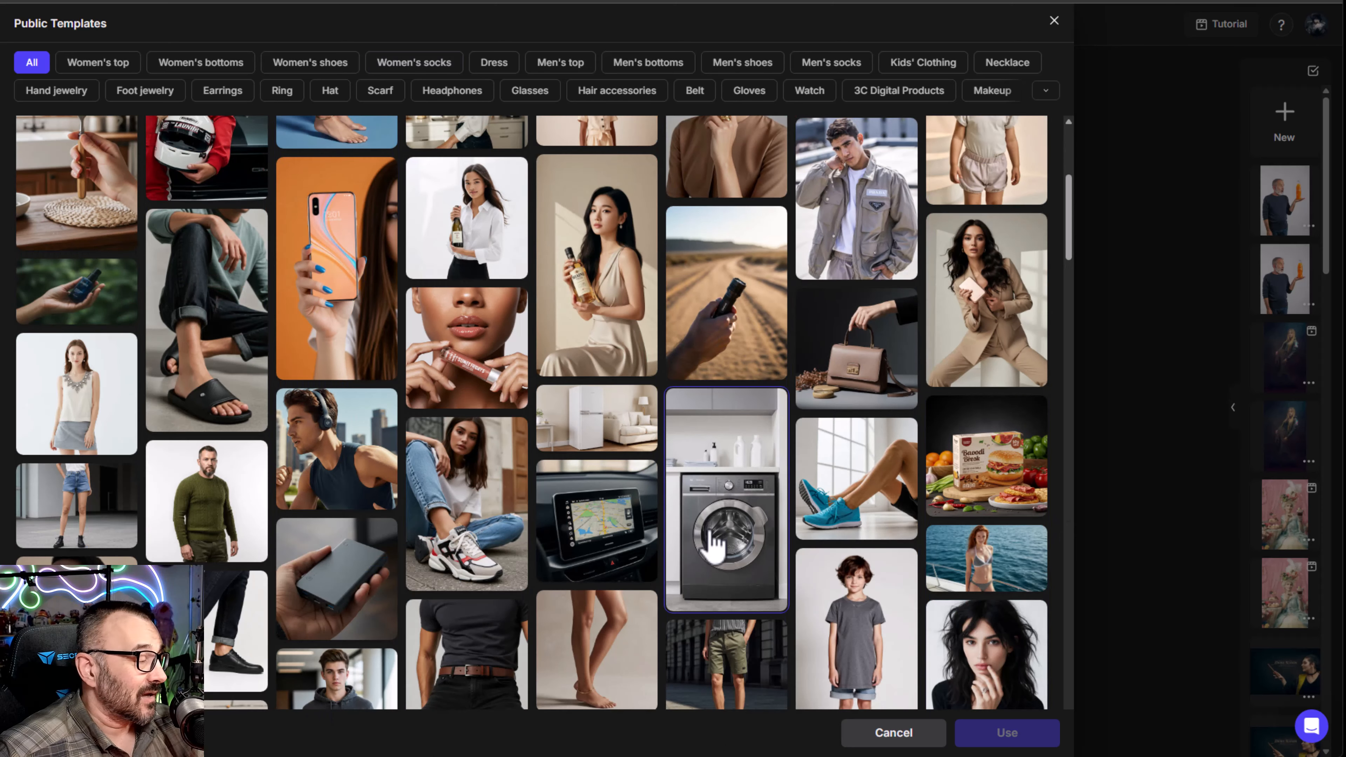
{"action": "scroll", "coordinate": [713, 546], "scroll_direction": "down", "scroll_amount": 6}
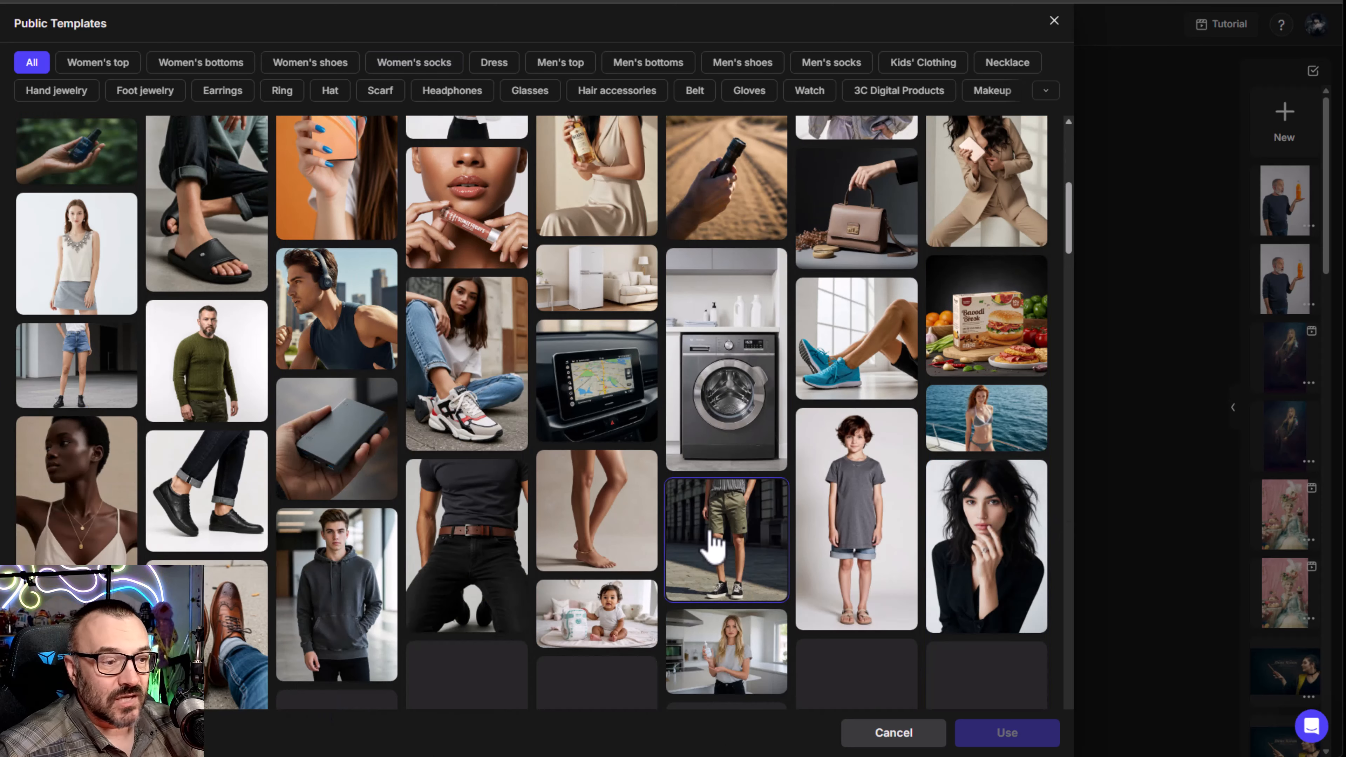
{"action": "scroll", "coordinate": [707, 509], "scroll_direction": "down", "scroll_amount": 3}
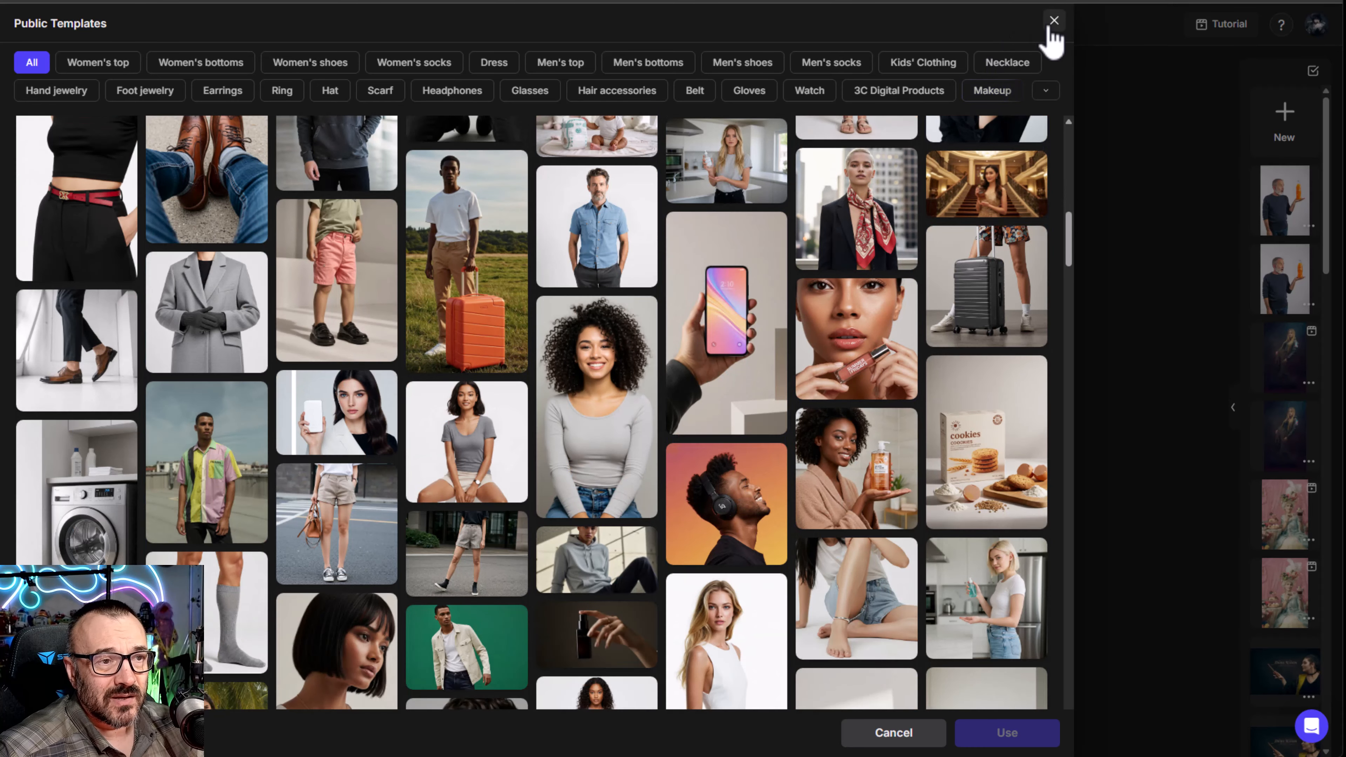
{"action": "left_click", "coordinate": [1053, 22]}
{"action": "left_click", "coordinate": [426, 480]}
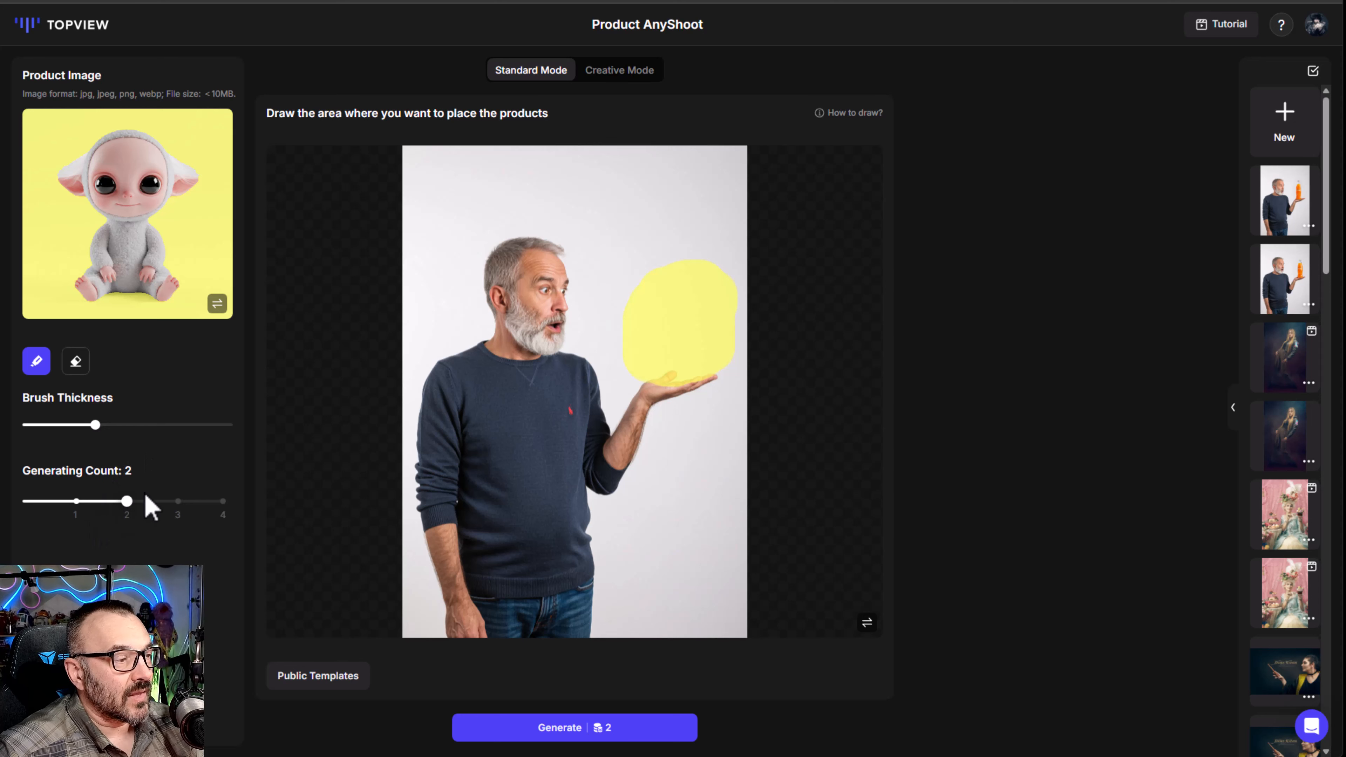
Set the generating count to 1 and generate the composite image
{"action": "left_click_drag", "start_coordinate": [127, 501], "coordinate": [51, 512]}
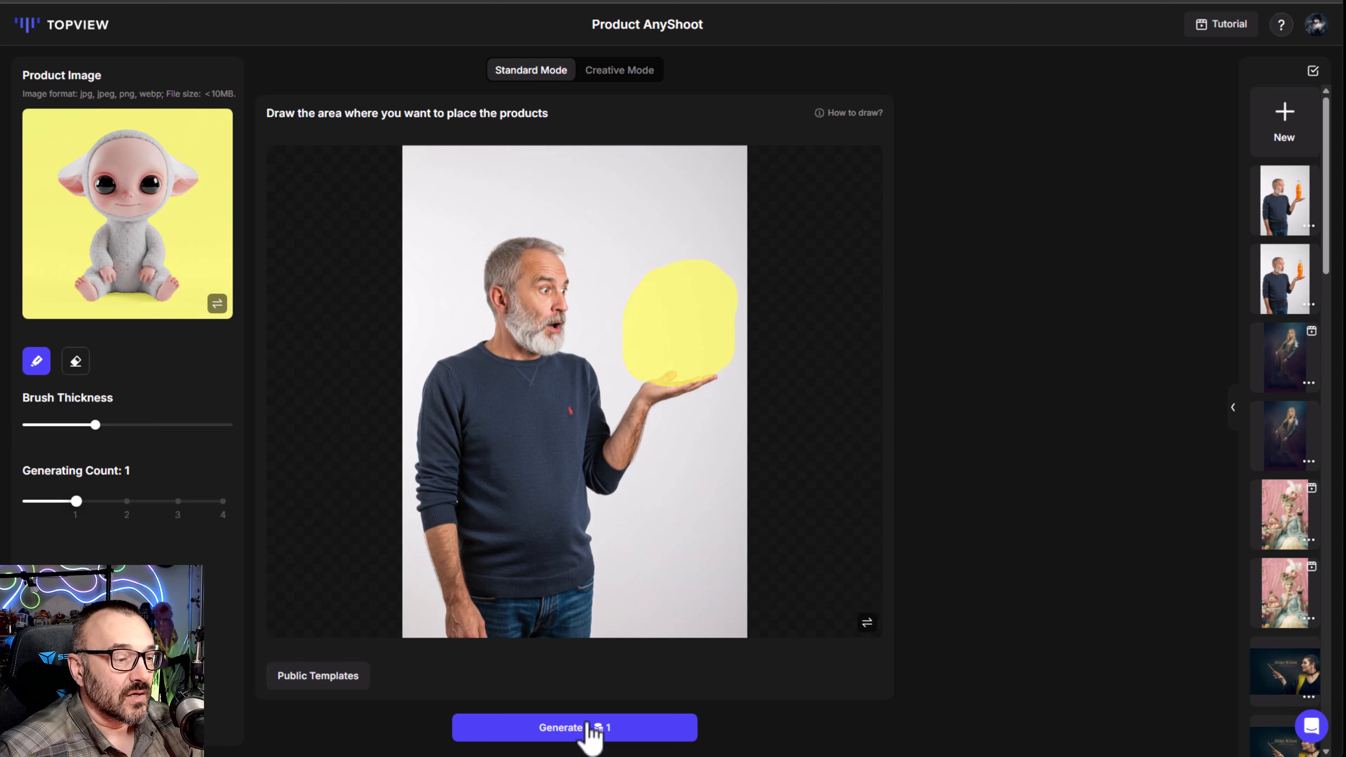
{"action": "left_click", "coordinate": [577, 737]}
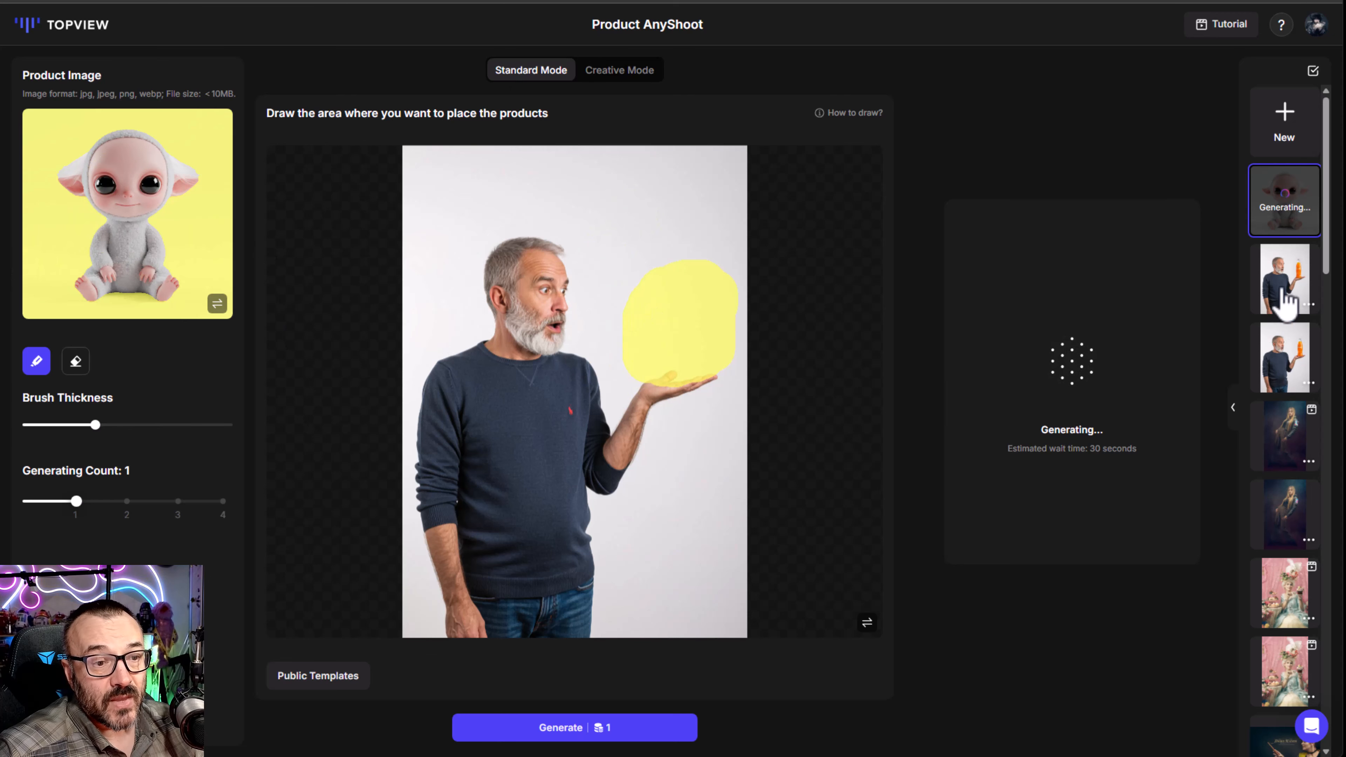
Inspect the earlier orange bottle result from the history at enlarged size
{"action": "left_click", "coordinate": [1285, 300]}
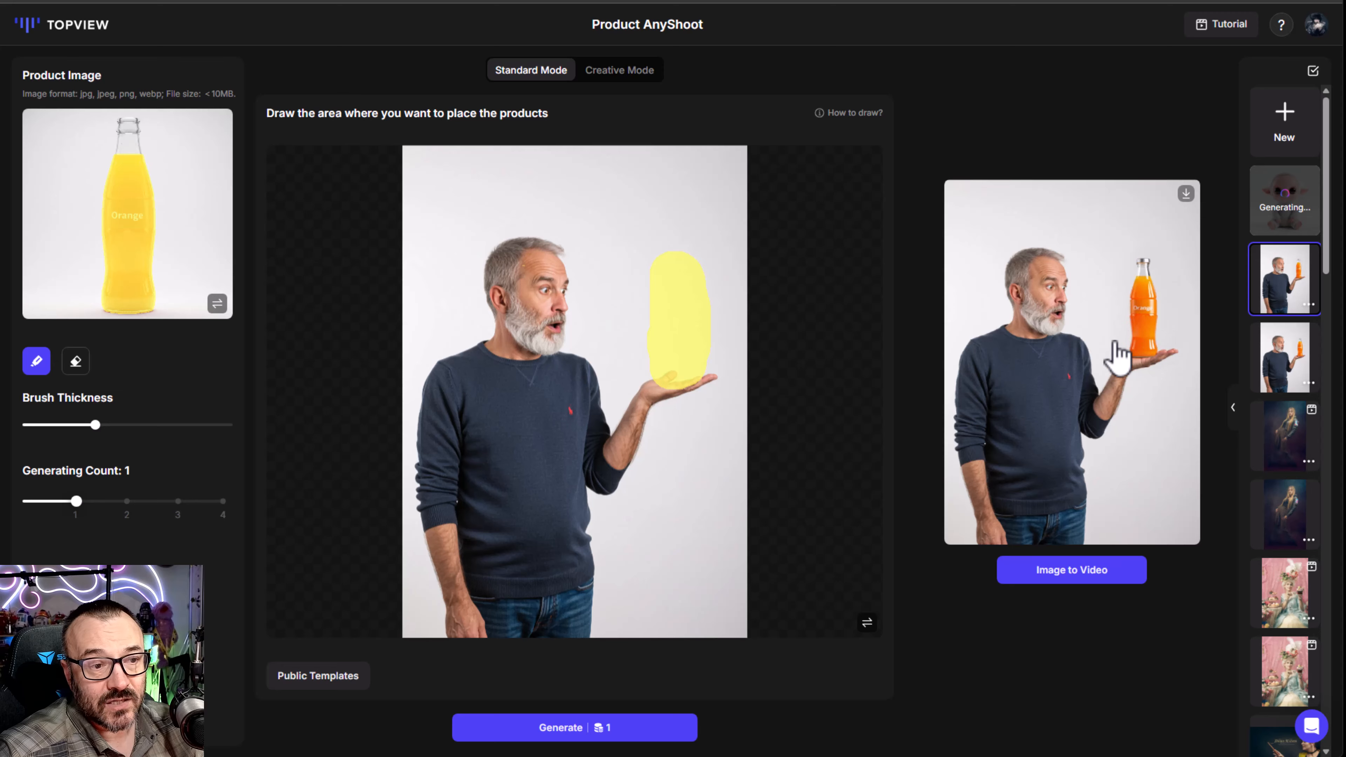
{"action": "left_click", "coordinate": [1116, 350]}
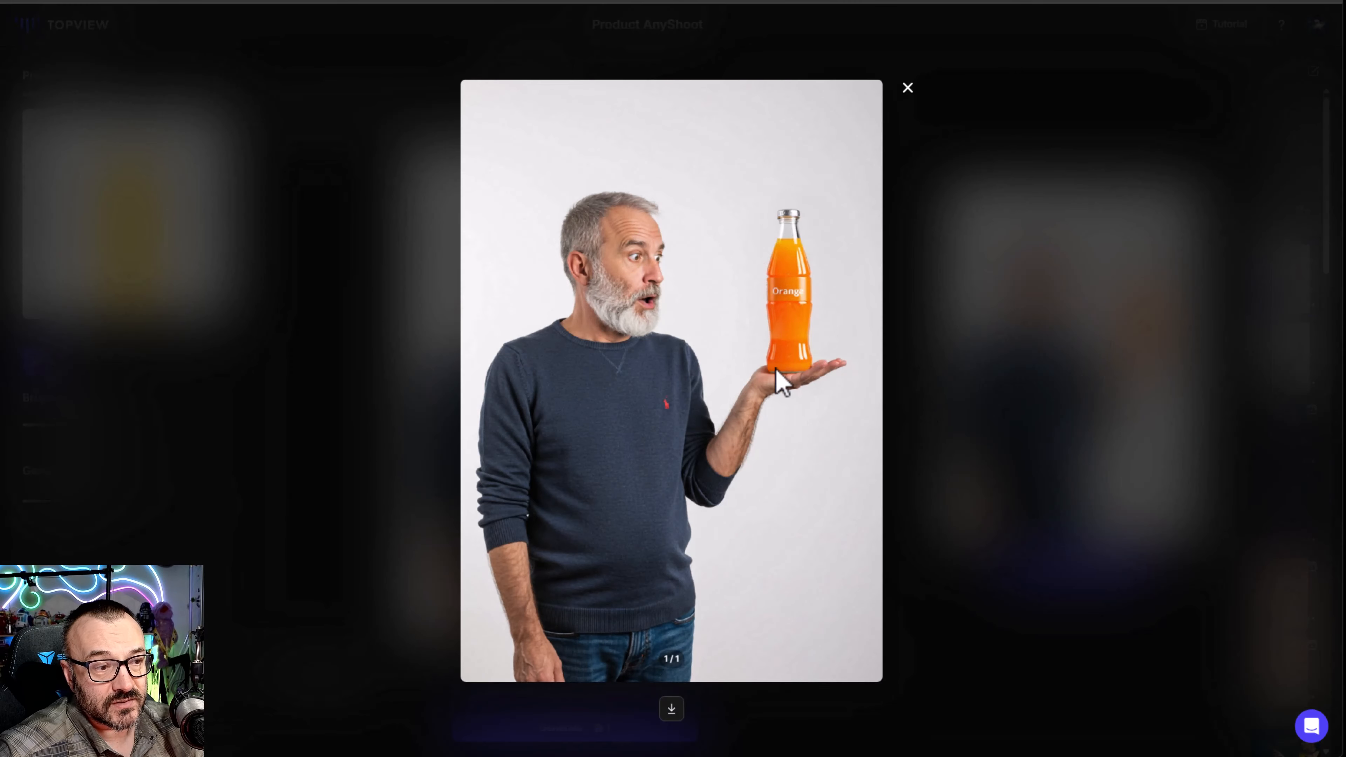
{"action": "left_click", "coordinate": [907, 90]}
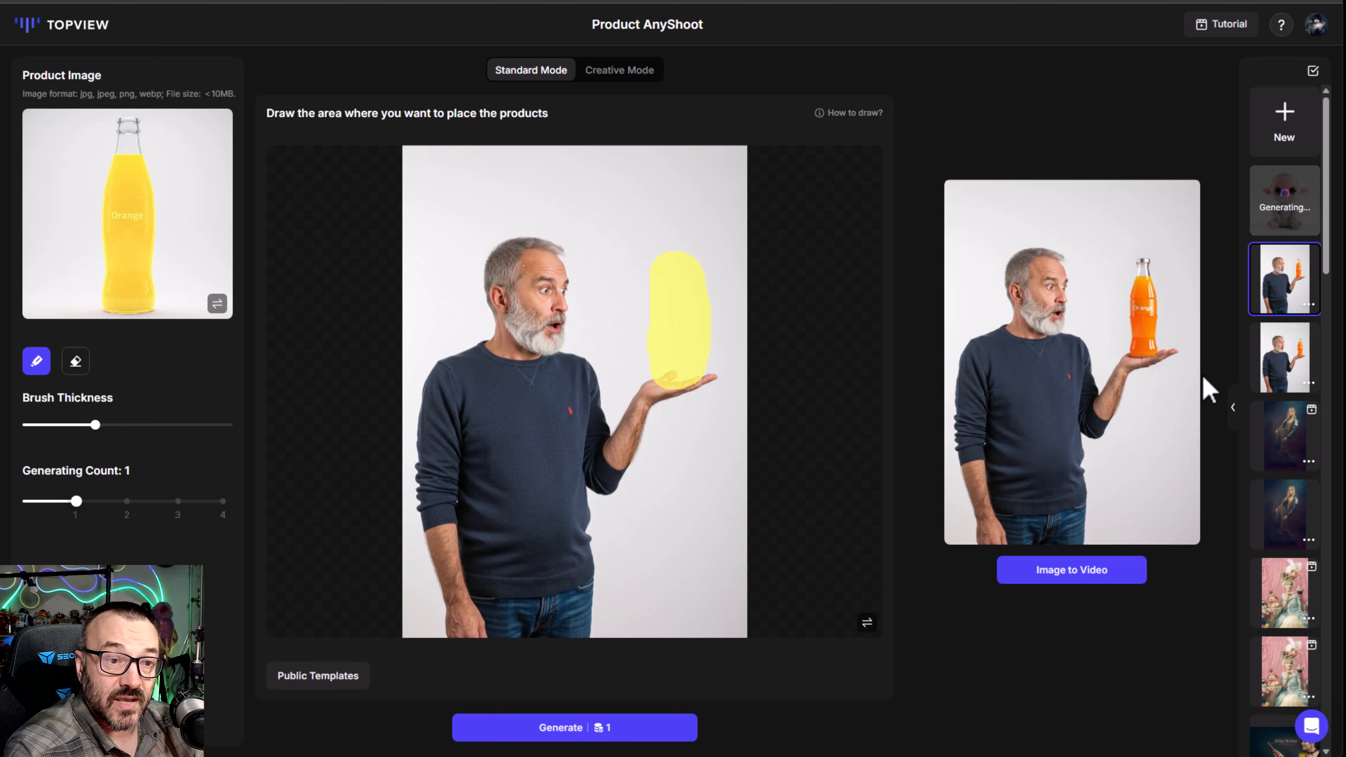
Compare the new creature result with the orange bottle result, enlarging the bottle image again
{"action": "left_click", "coordinate": [1301, 218]}
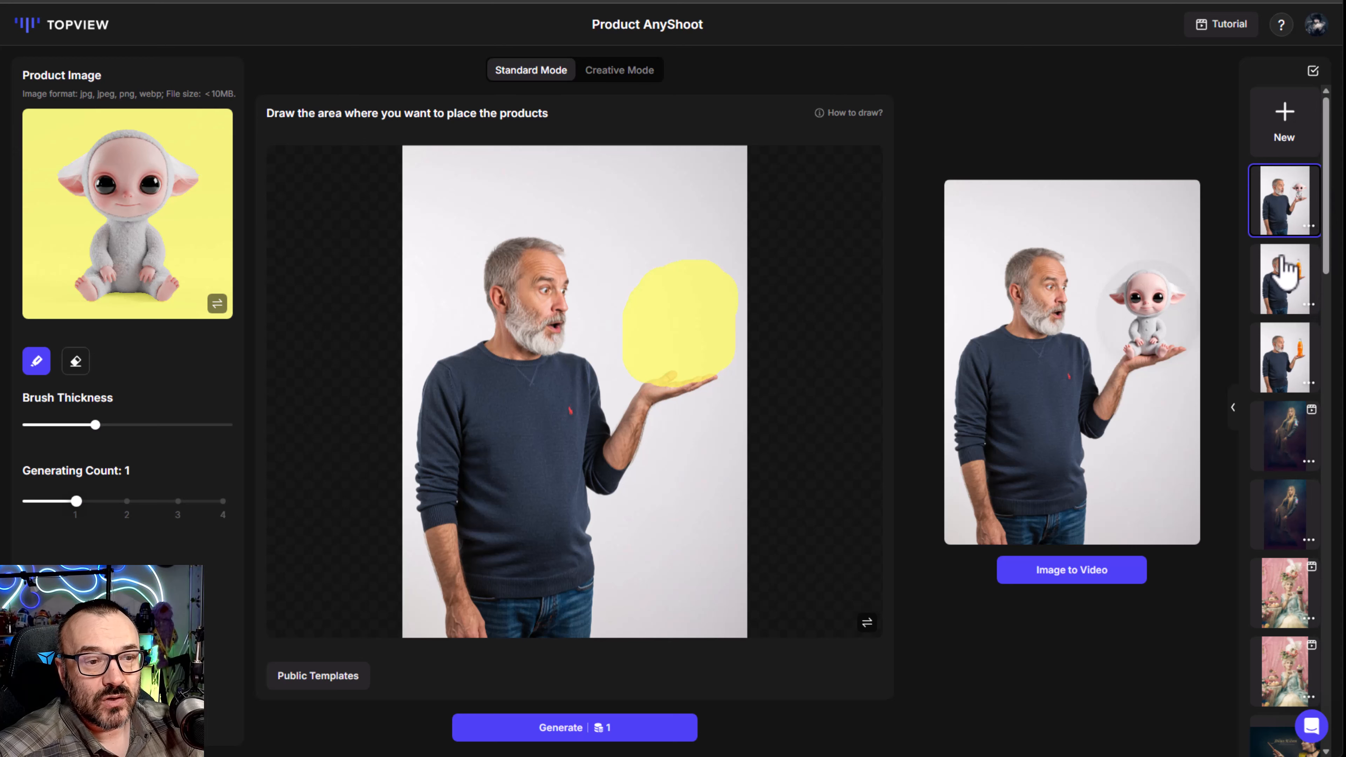
{"action": "left_click", "coordinate": [1284, 273]}
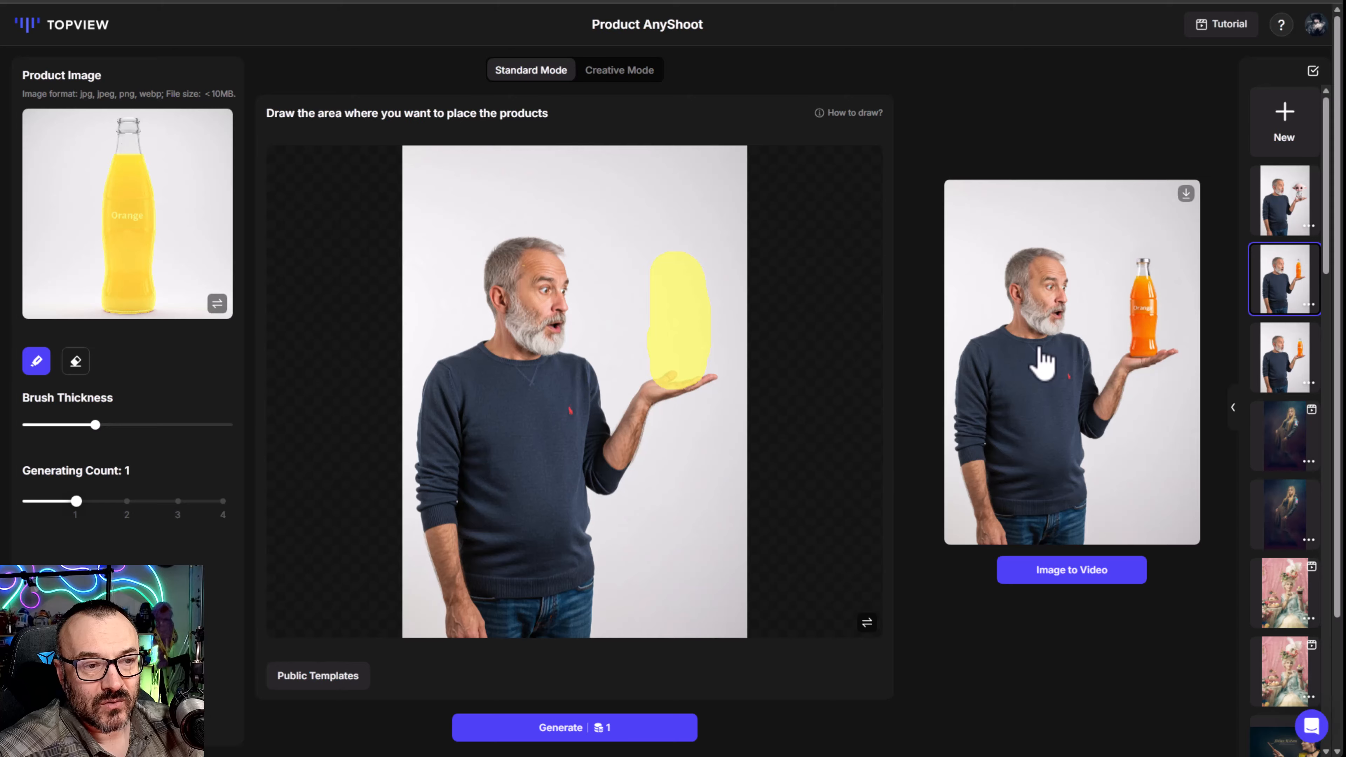
{"action": "left_click", "coordinate": [1039, 361]}
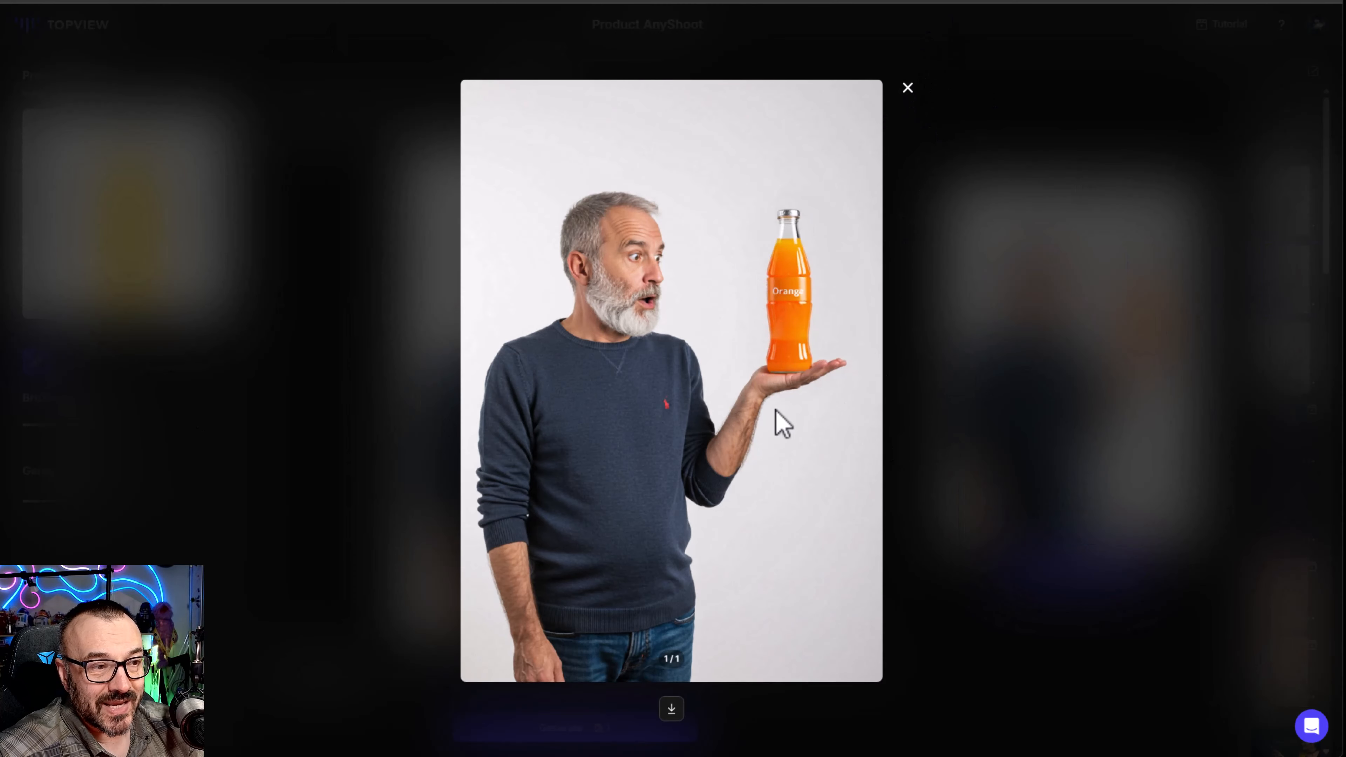
{"action": "left_click", "coordinate": [907, 88]}
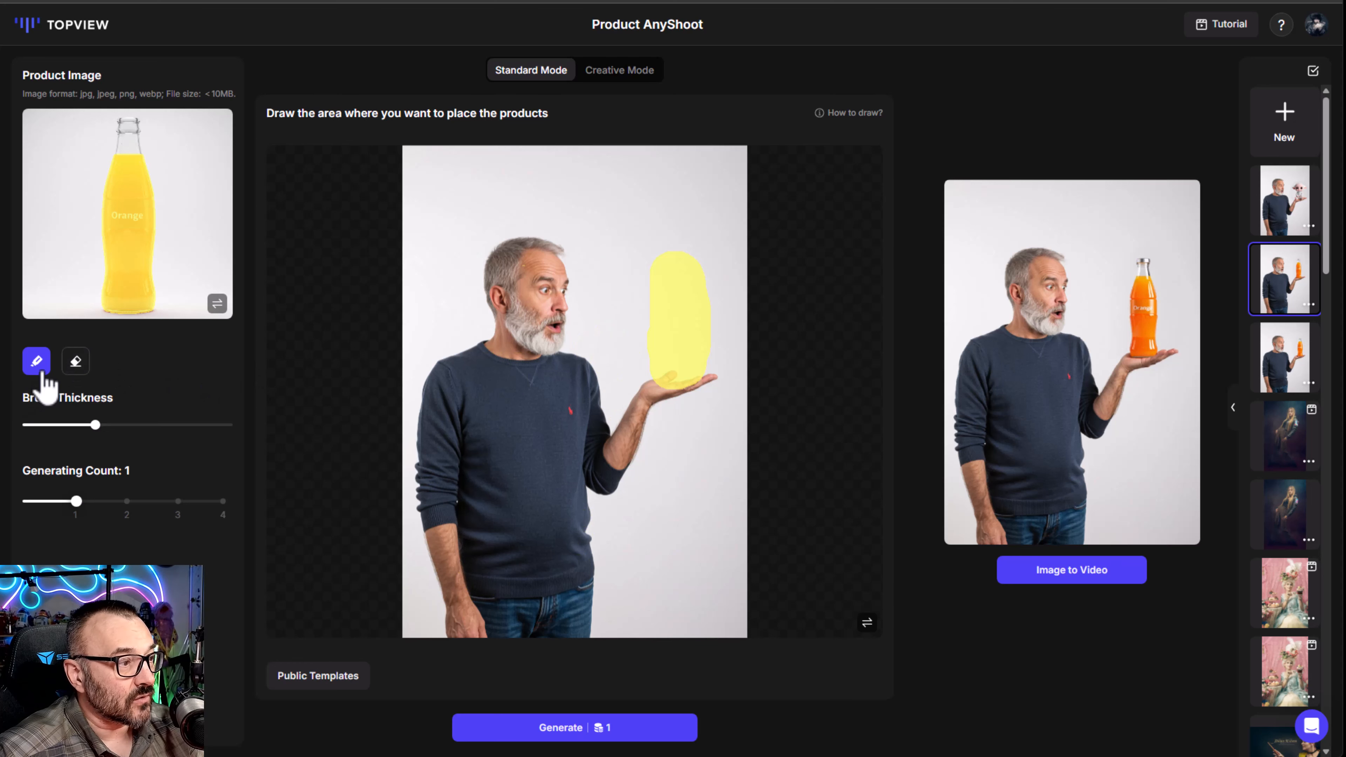
Erase the painted placement area above the man's palm in the orange bottle project
{"action": "left_click", "coordinate": [77, 362]}
{"action": "mouse_move", "coordinate": [705, 276]}
{"action": "left_mouse_down"}
{"action": "mouse_move", "coordinate": [667, 372]}
{"action": "mouse_move", "coordinate": [667, 267]}
{"action": "mouse_move", "coordinate": [702, 374]}
{"action": "left_mouse_up"}
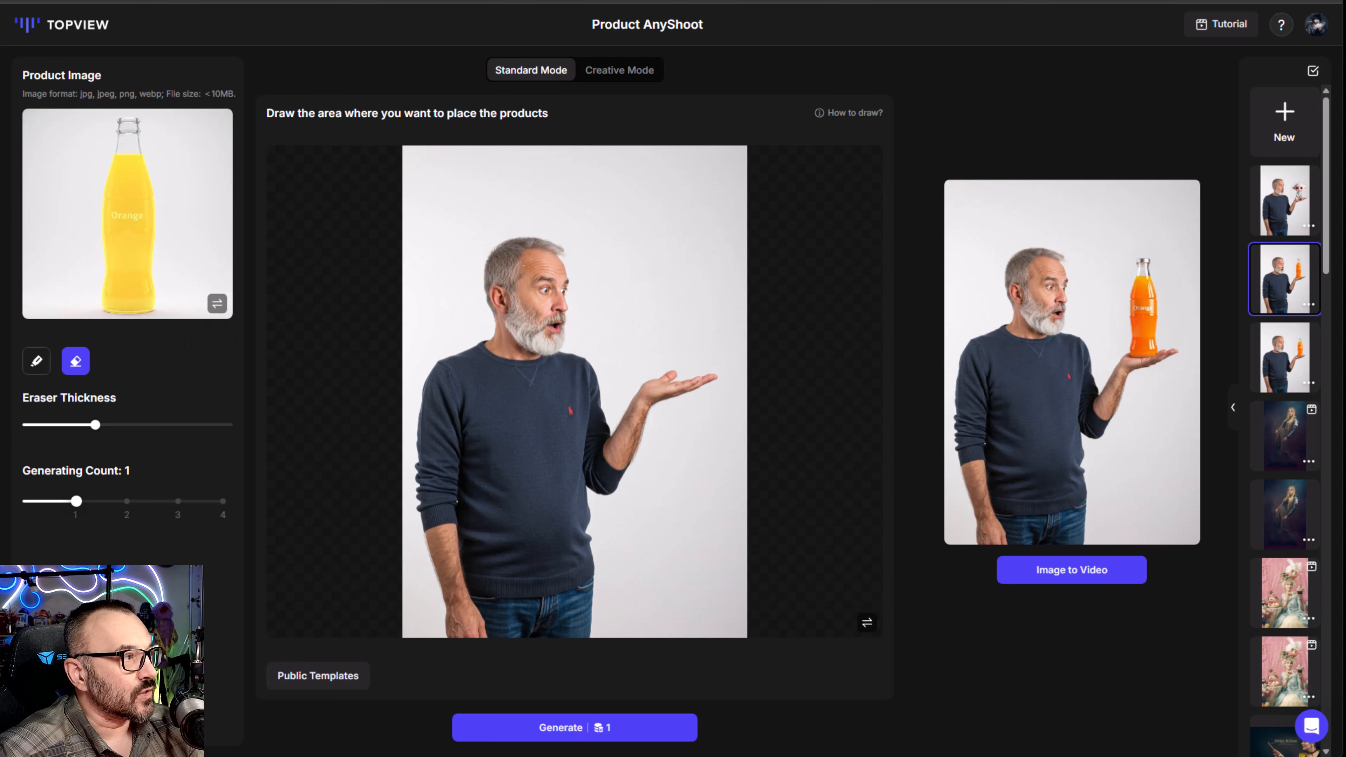
Replace the product image with the yellow T-shirt picture, image_fx_ (60).jpg
{"action": "left_click", "coordinate": [36, 235]}
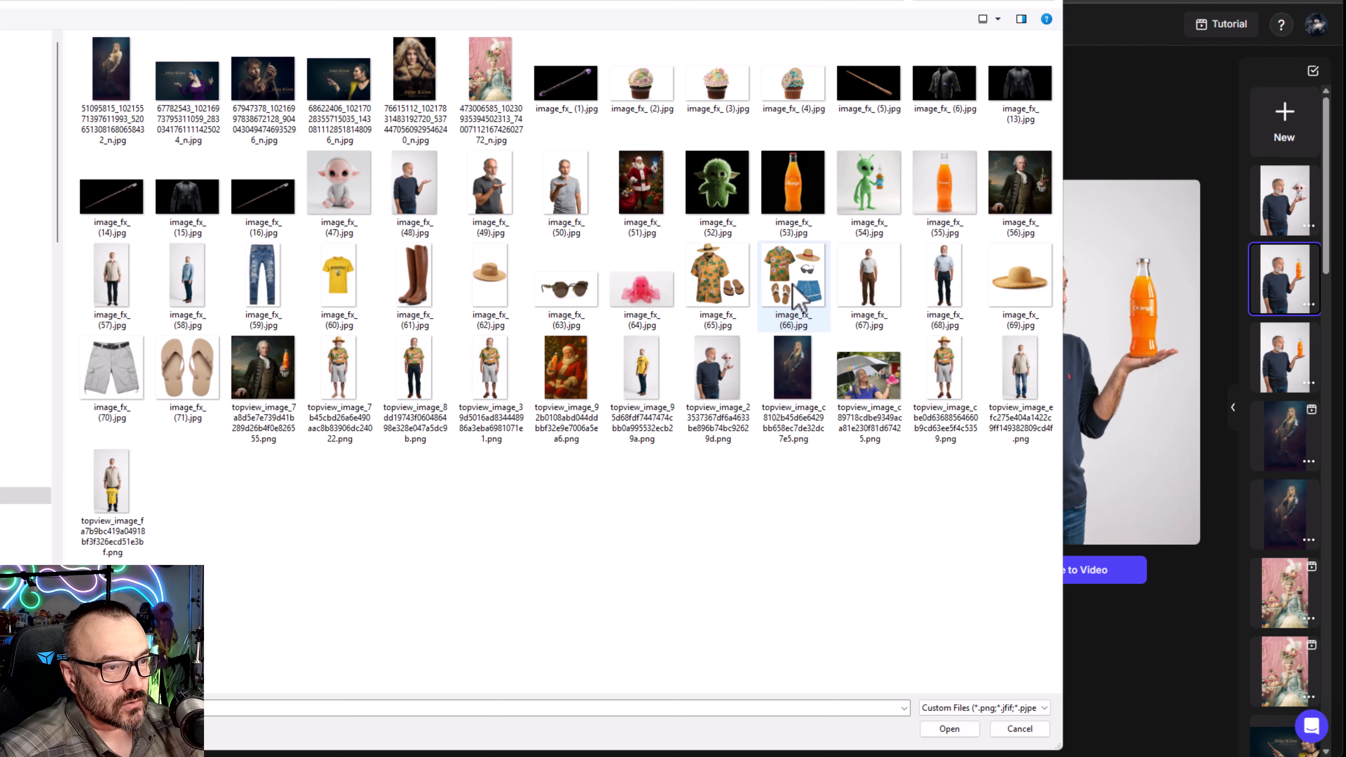
{"action": "left_click", "coordinate": [329, 291]}
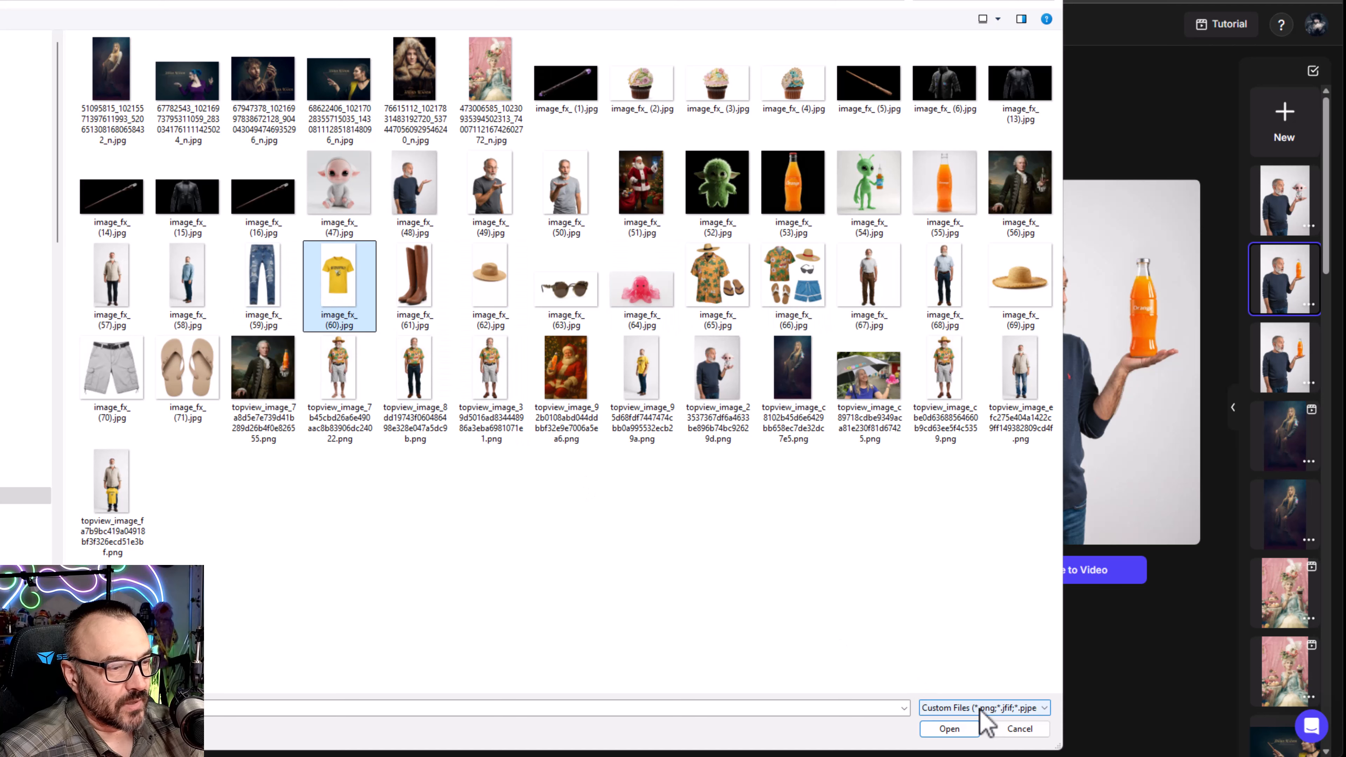
{"action": "left_click", "coordinate": [949, 730]}
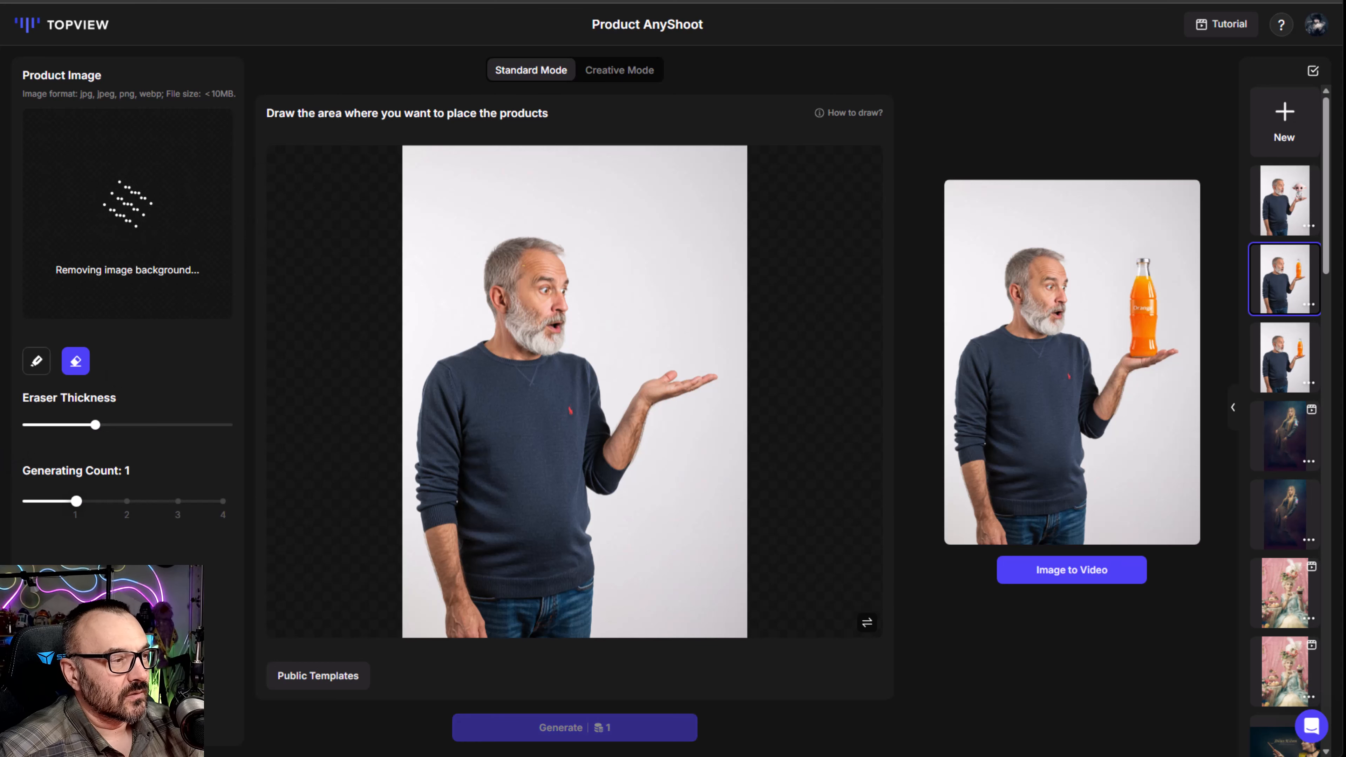
Paint the placement area over the man's whole sweater and generate one composite image
{"action": "left_click", "coordinate": [36, 361]}
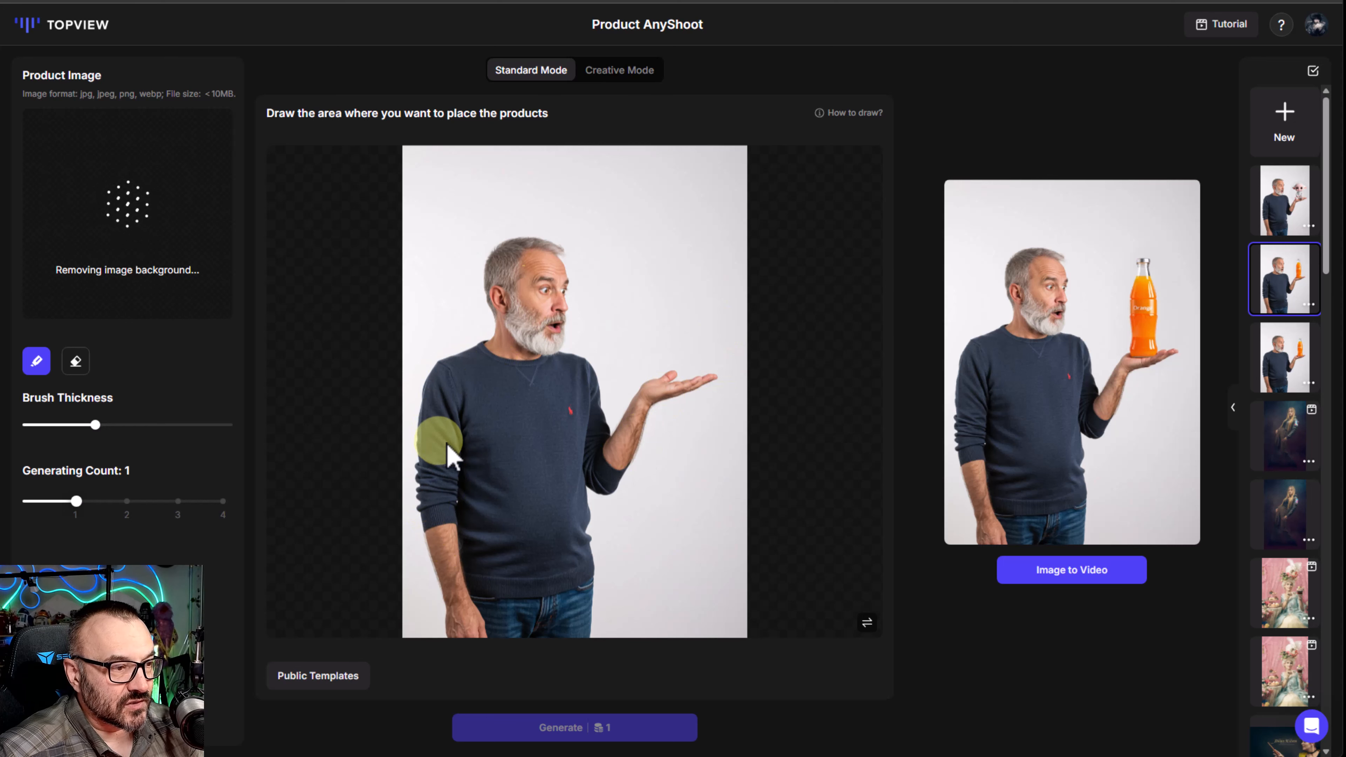
{"action": "mouse_move", "coordinate": [476, 352]}
{"action": "left_mouse_down"}
{"action": "mouse_move", "coordinate": [532, 389]}
{"action": "mouse_move", "coordinate": [561, 367]}
{"action": "mouse_move", "coordinate": [536, 395]}
{"action": "mouse_move", "coordinate": [544, 376]}
{"action": "mouse_move", "coordinate": [587, 363]}
{"action": "mouse_move", "coordinate": [572, 433]}
{"action": "mouse_move", "coordinate": [586, 395]}
{"action": "mouse_move", "coordinate": [610, 417]}
{"action": "mouse_move", "coordinate": [576, 463]}
{"action": "mouse_move", "coordinate": [642, 498]}
{"action": "mouse_move", "coordinate": [588, 507]}
{"action": "mouse_move", "coordinate": [562, 451]}
{"action": "mouse_move", "coordinate": [603, 549]}
{"action": "mouse_move", "coordinate": [587, 589]}
{"action": "mouse_move", "coordinate": [506, 568]}
{"action": "mouse_move", "coordinate": [469, 576]}
{"action": "mouse_move", "coordinate": [474, 529]}
{"action": "mouse_move", "coordinate": [412, 508]}
{"action": "mouse_move", "coordinate": [402, 401]}
{"action": "mouse_move", "coordinate": [419, 332]}
{"action": "mouse_move", "coordinate": [454, 426]}
{"action": "mouse_move", "coordinate": [513, 434]}
{"action": "mouse_move", "coordinate": [506, 483]}
{"action": "mouse_move", "coordinate": [479, 390]}
{"action": "mouse_move", "coordinate": [524, 409]}
{"action": "mouse_move", "coordinate": [540, 441]}
{"action": "mouse_move", "coordinate": [479, 521]}
{"action": "mouse_move", "coordinate": [497, 566]}
{"action": "mouse_move", "coordinate": [557, 559]}
{"action": "mouse_move", "coordinate": [564, 512]}
{"action": "mouse_move", "coordinate": [520, 525]}
{"action": "mouse_move", "coordinate": [562, 535]}
{"action": "left_mouse_up"}
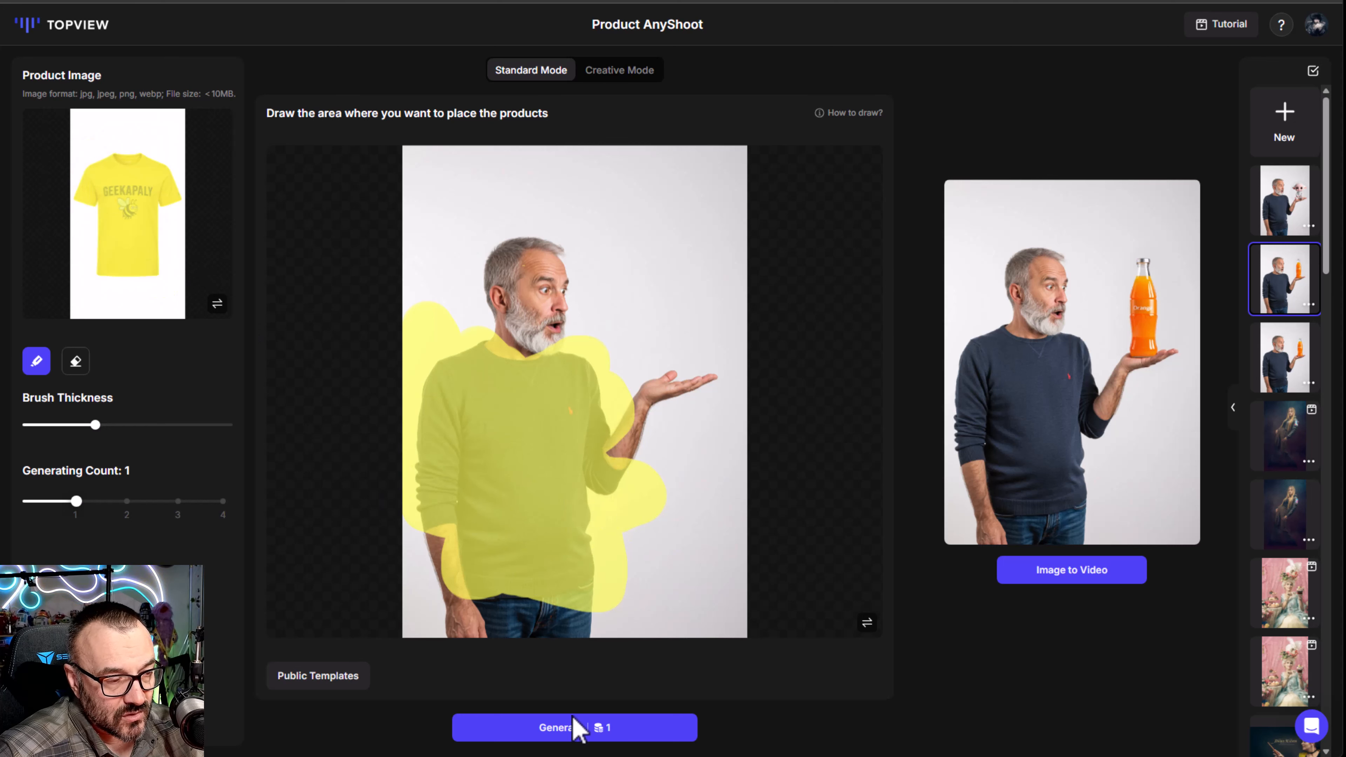
{"action": "left_click", "coordinate": [562, 727]}
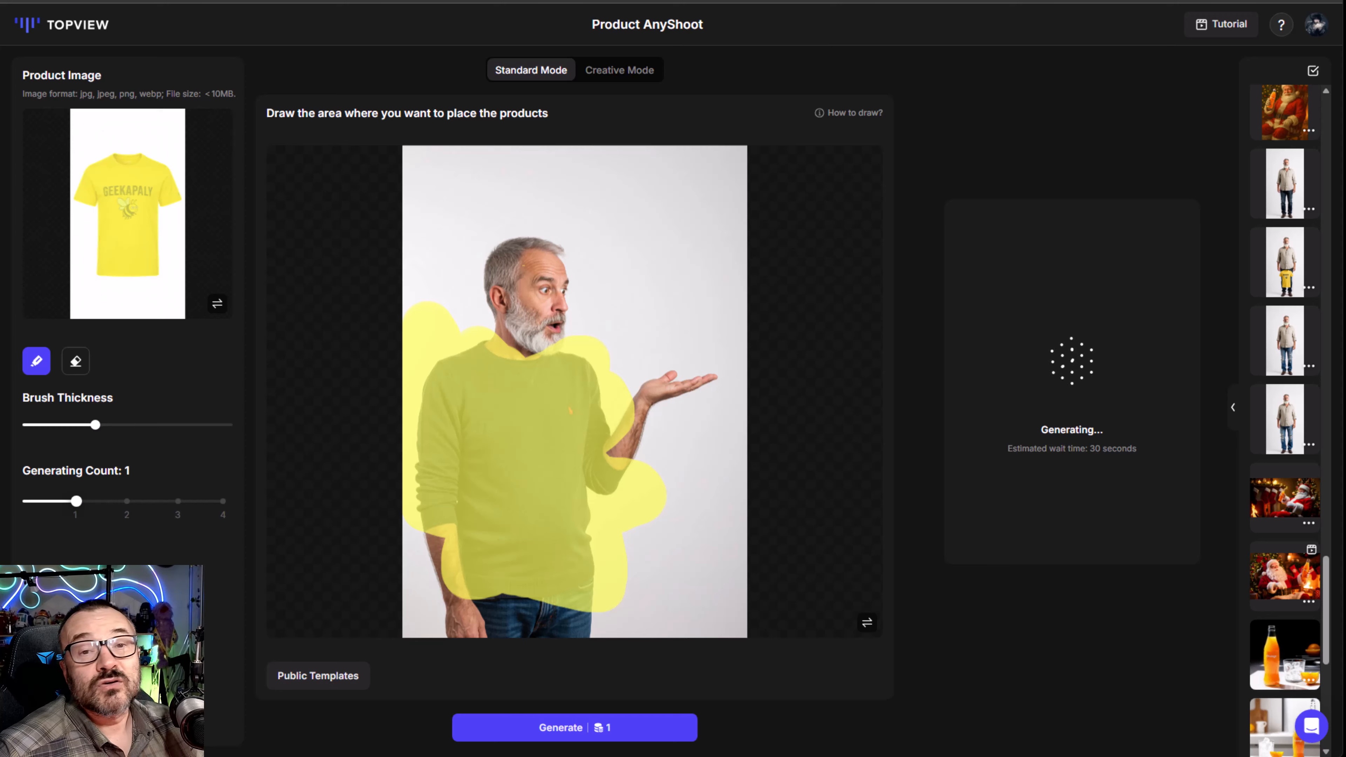
Compare the earlier result of the T-shirt placed over the standing man's trousers with the new T-shirt composite
{"action": "left_click", "coordinate": [1296, 286]}
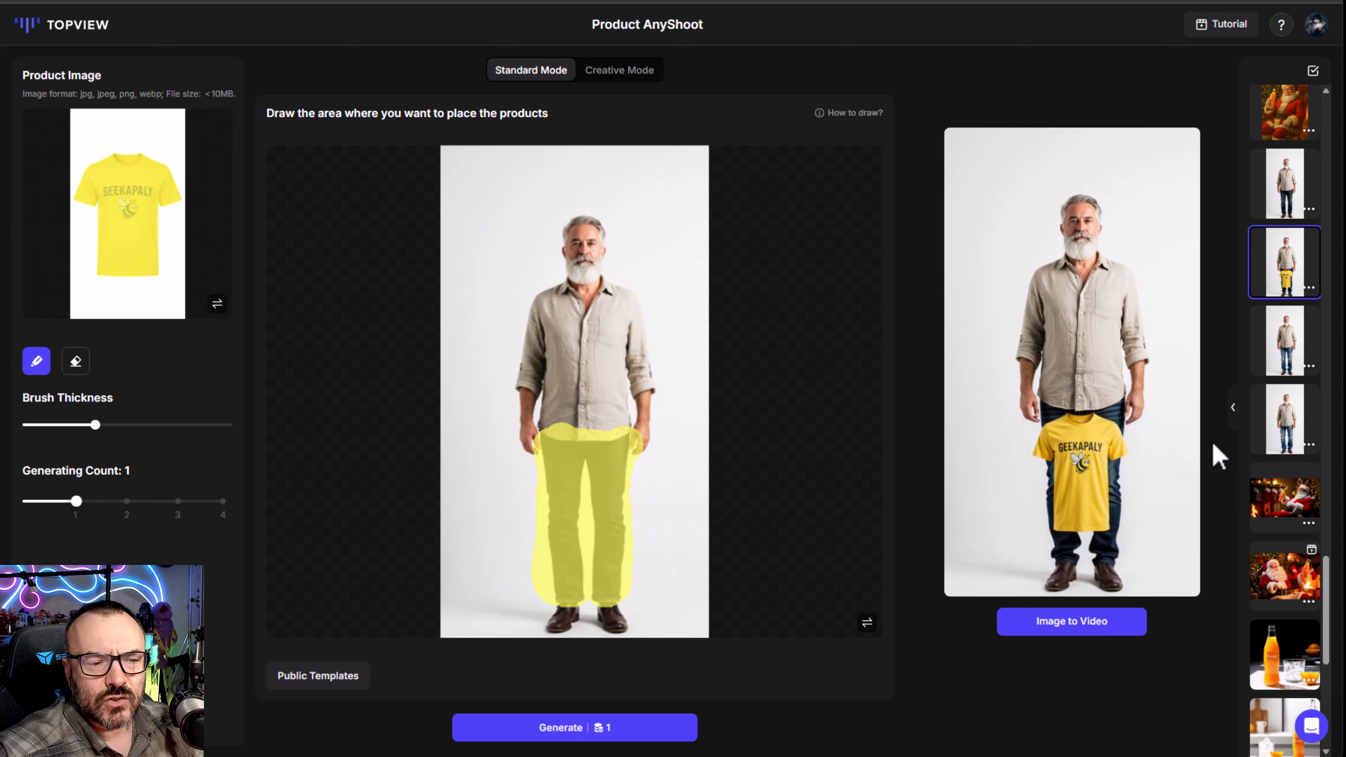
{"action": "left_click_drag", "start_coordinate": [1327, 629], "coordinate": [1313, 132]}
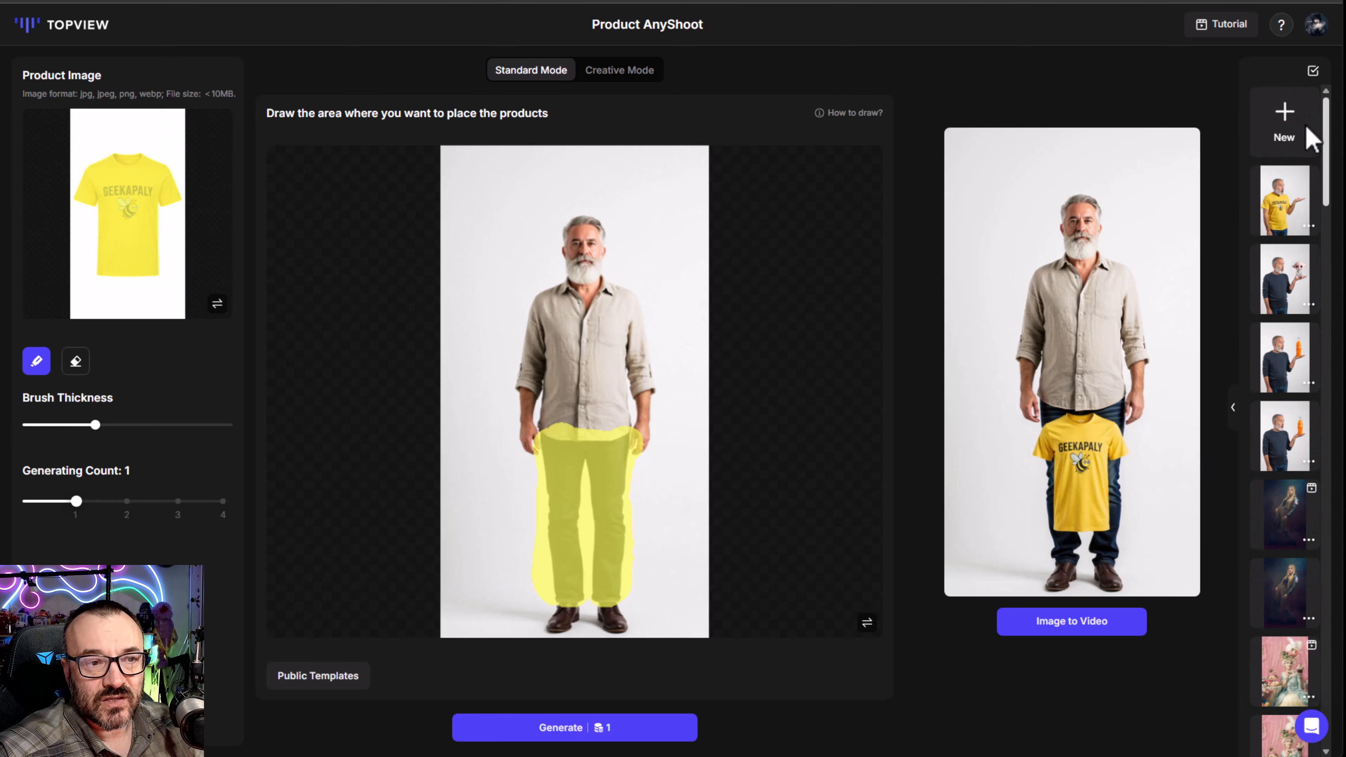
{"action": "left_click", "coordinate": [1277, 225]}
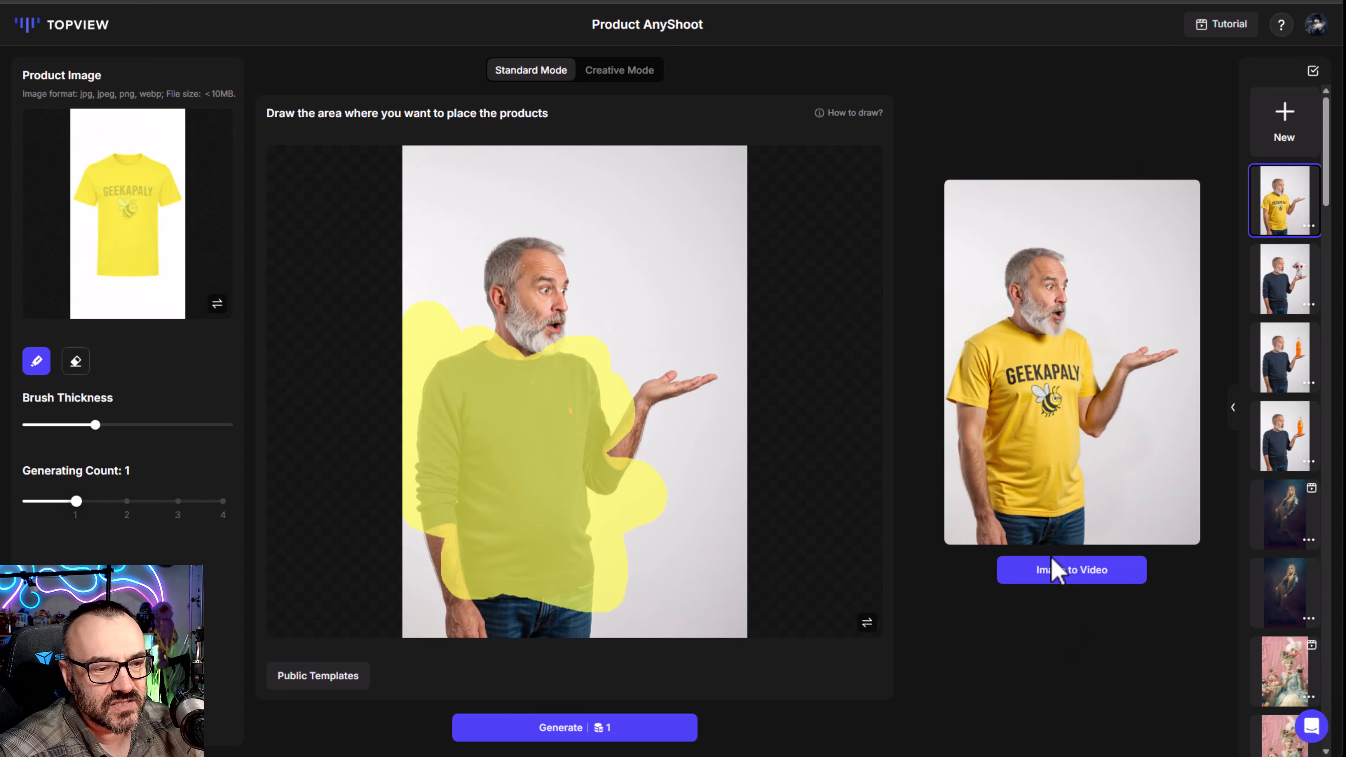
For an image-to-video of the T-shirt result, remove "GEekapaly" from the prompt, replace "the T-shirt" with "smile", and shift the balance toward Creativity
{"action": "left_click", "coordinate": [1052, 575]}
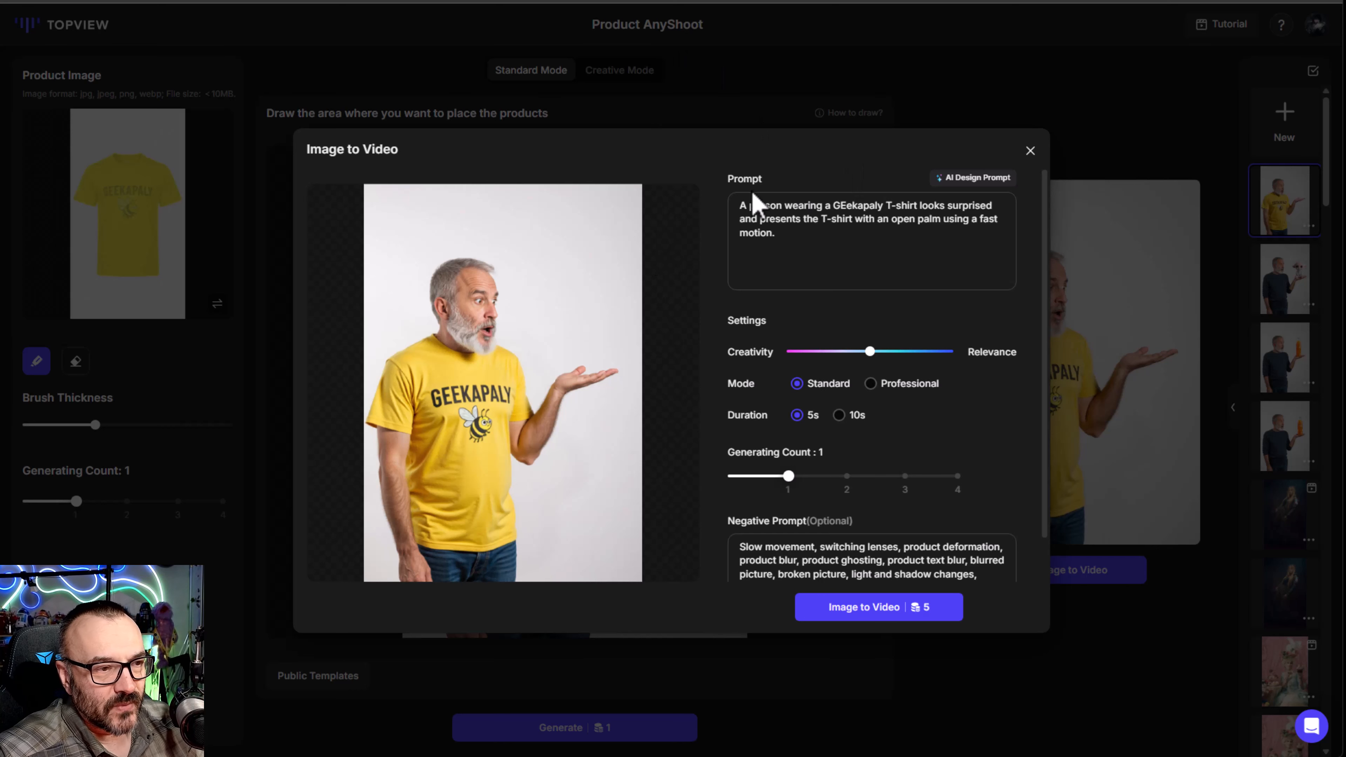
{"action": "triple_click", "coordinate": [810, 228]}
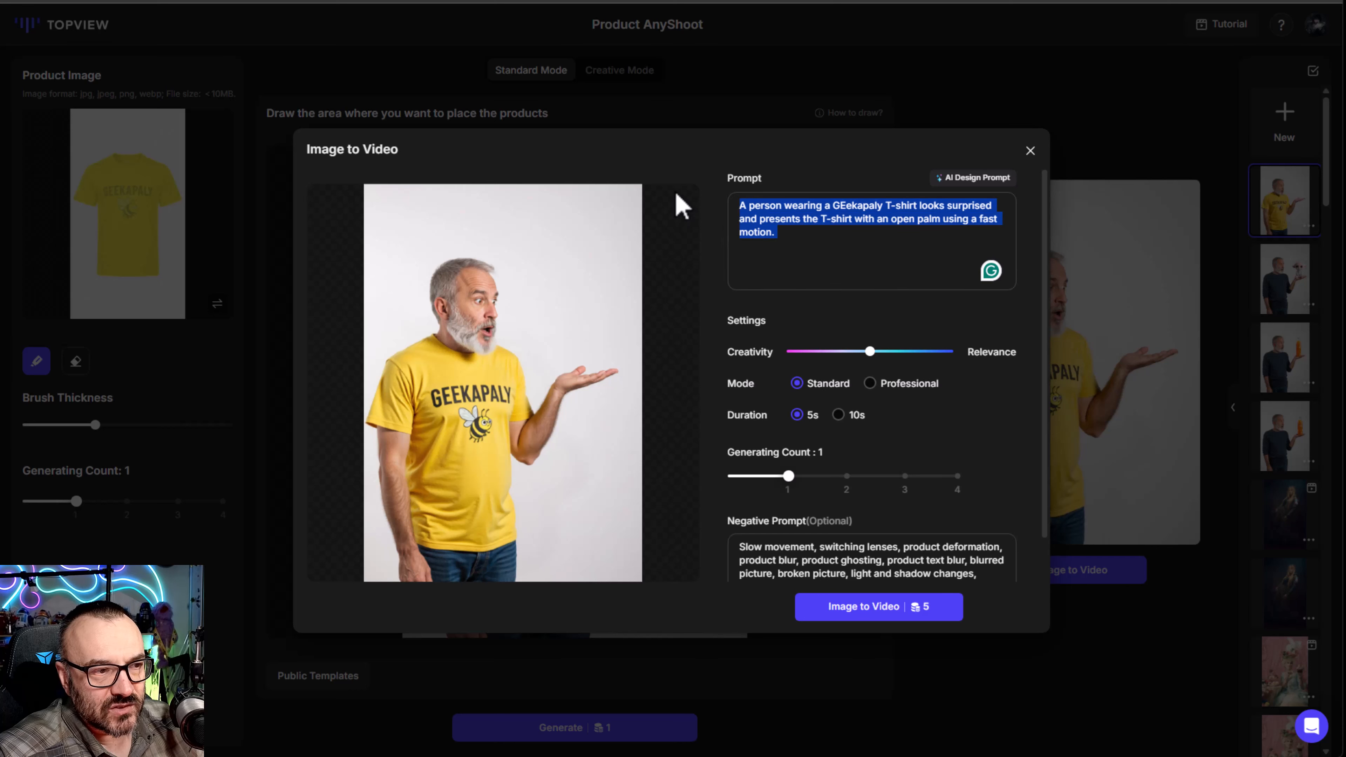
{"action": "left_click", "coordinate": [809, 252]}
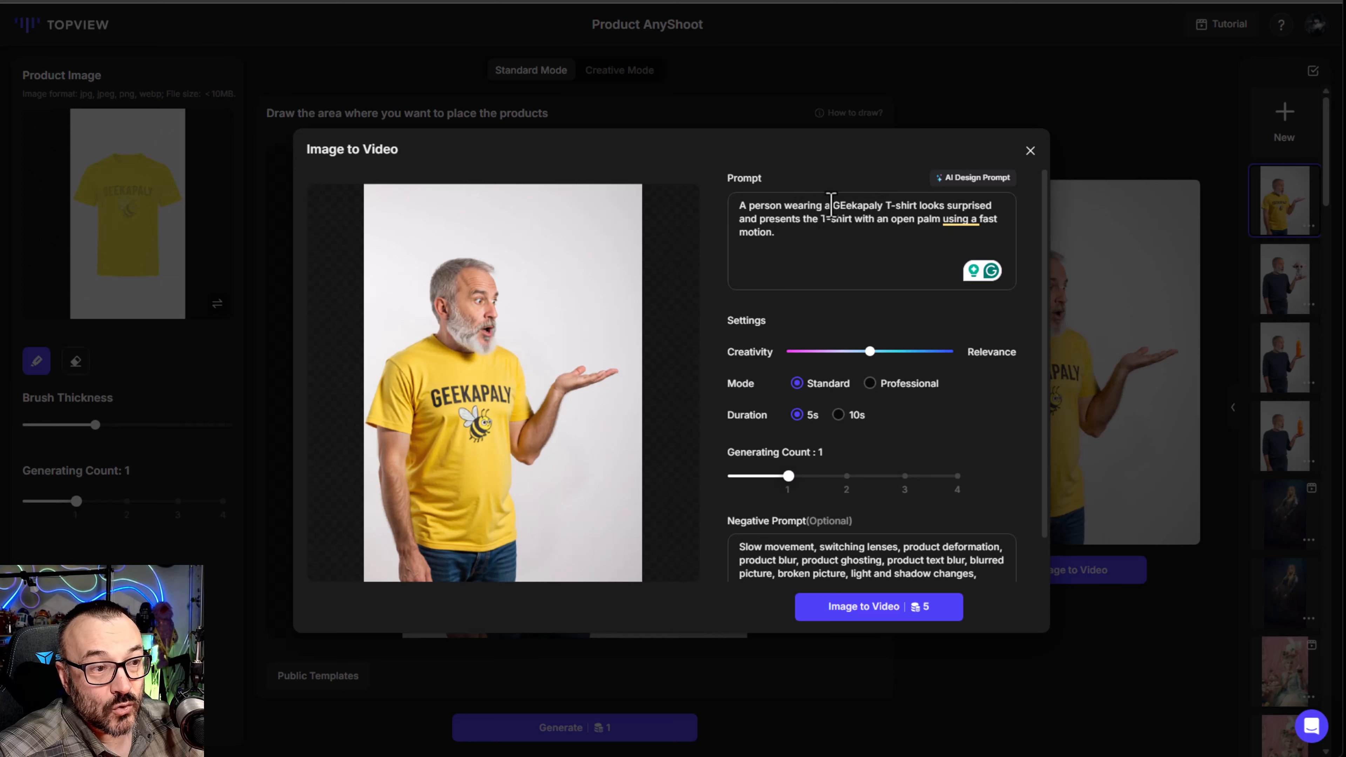
{"action": "left_click_drag", "start_coordinate": [832, 206], "coordinate": [887, 205]}
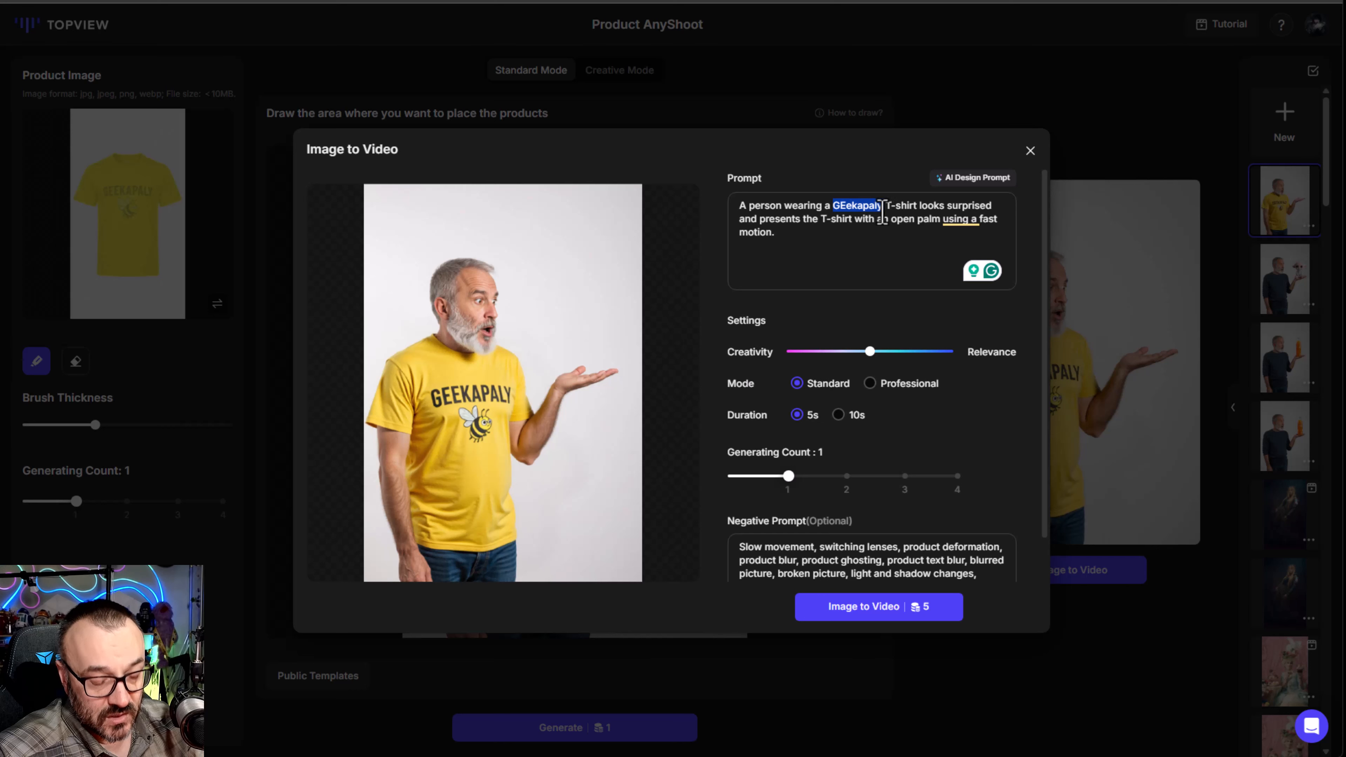
{"action": "key", "text": "BackSpace"}
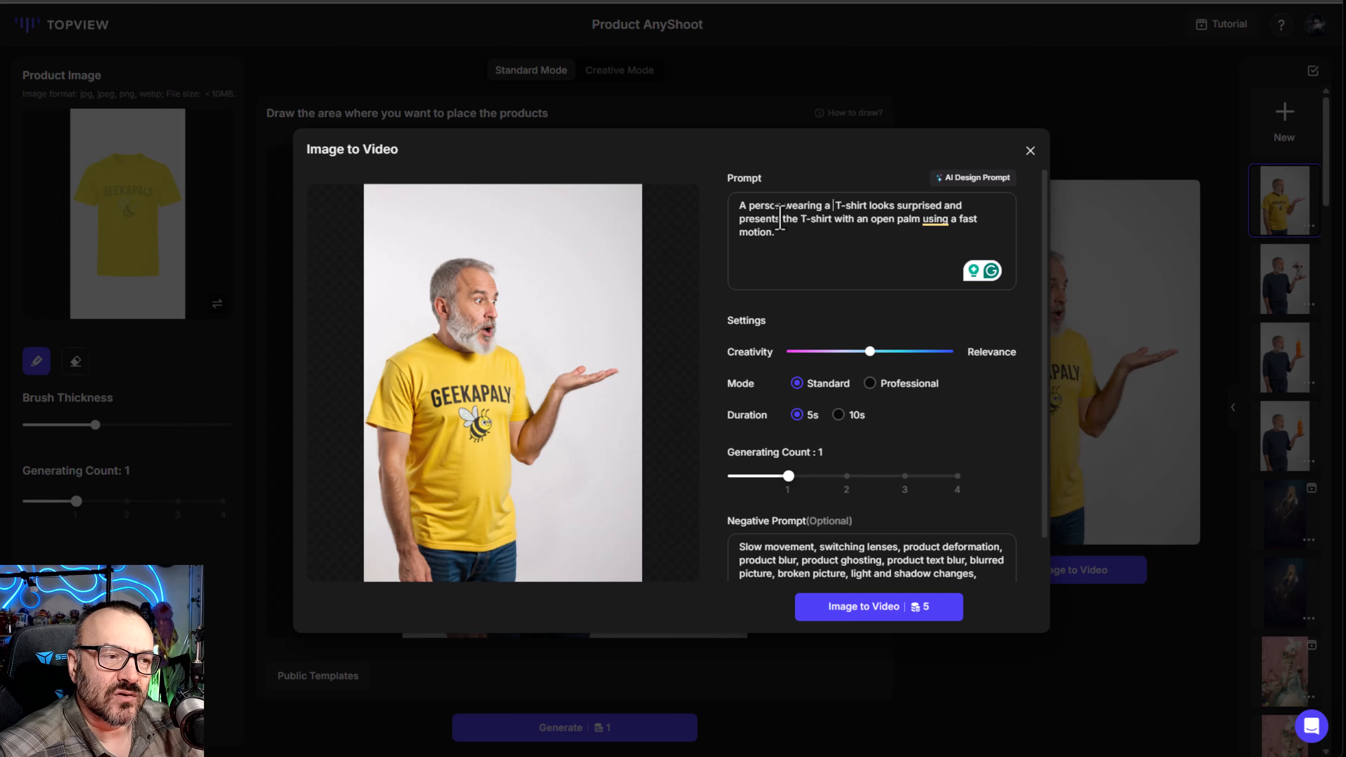
{"action": "left_click_drag", "start_coordinate": [783, 217], "coordinate": [827, 220]}
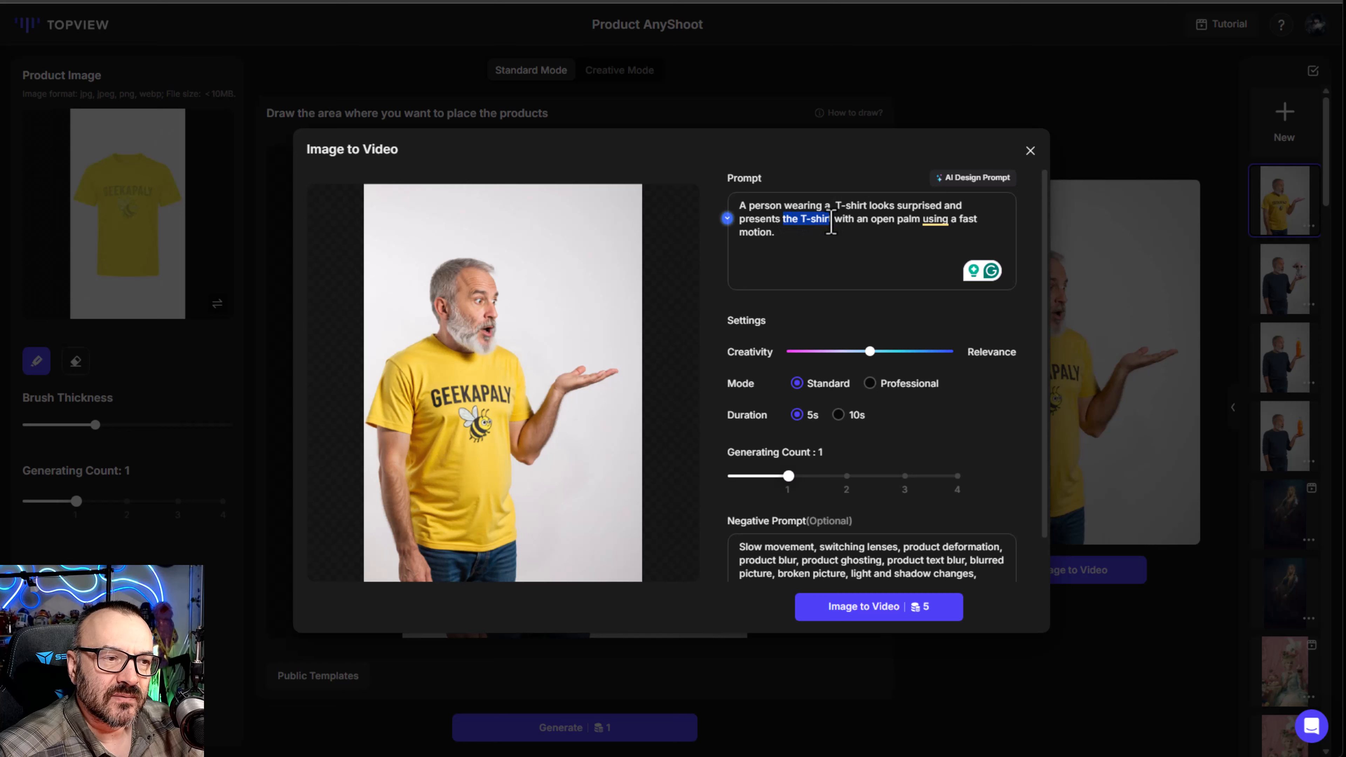
{"action": "key", "text": "BackSpace"}
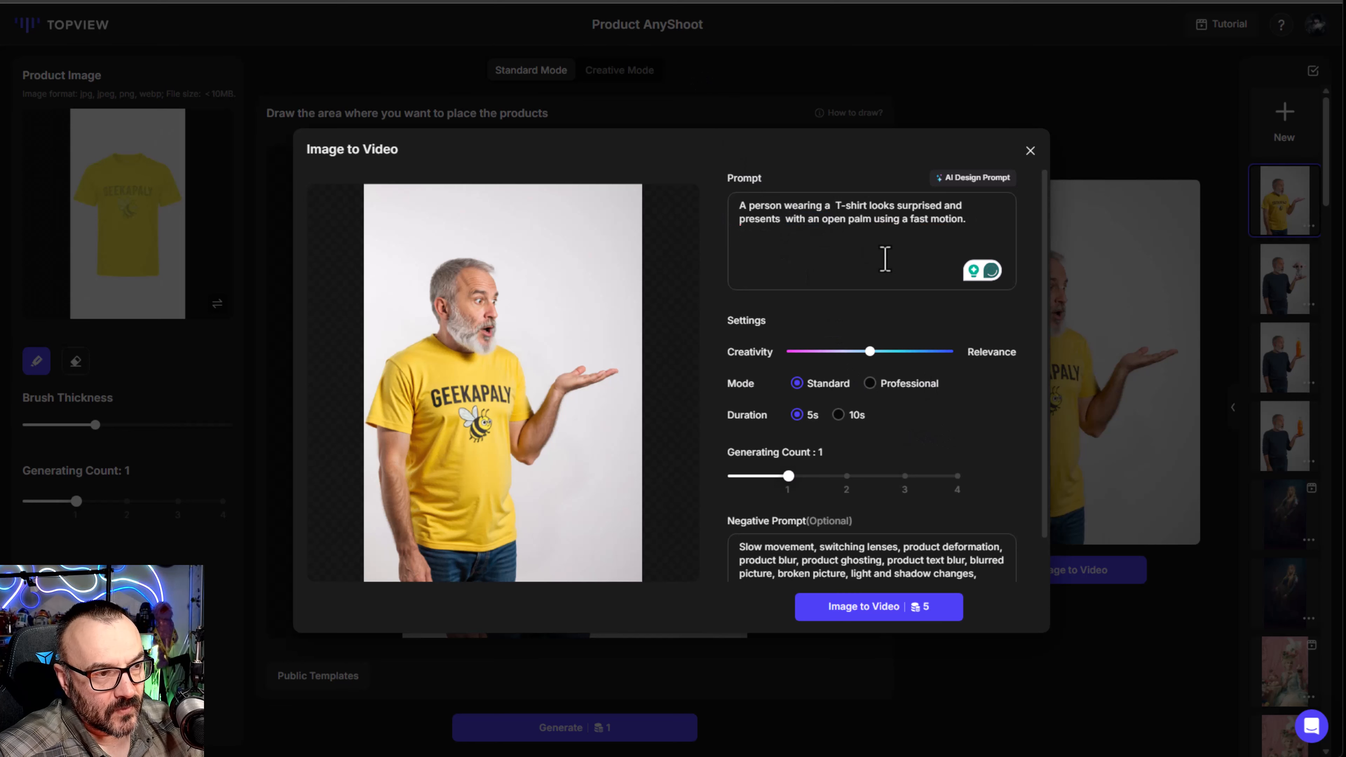
{"action": "type", "text": "smile"}
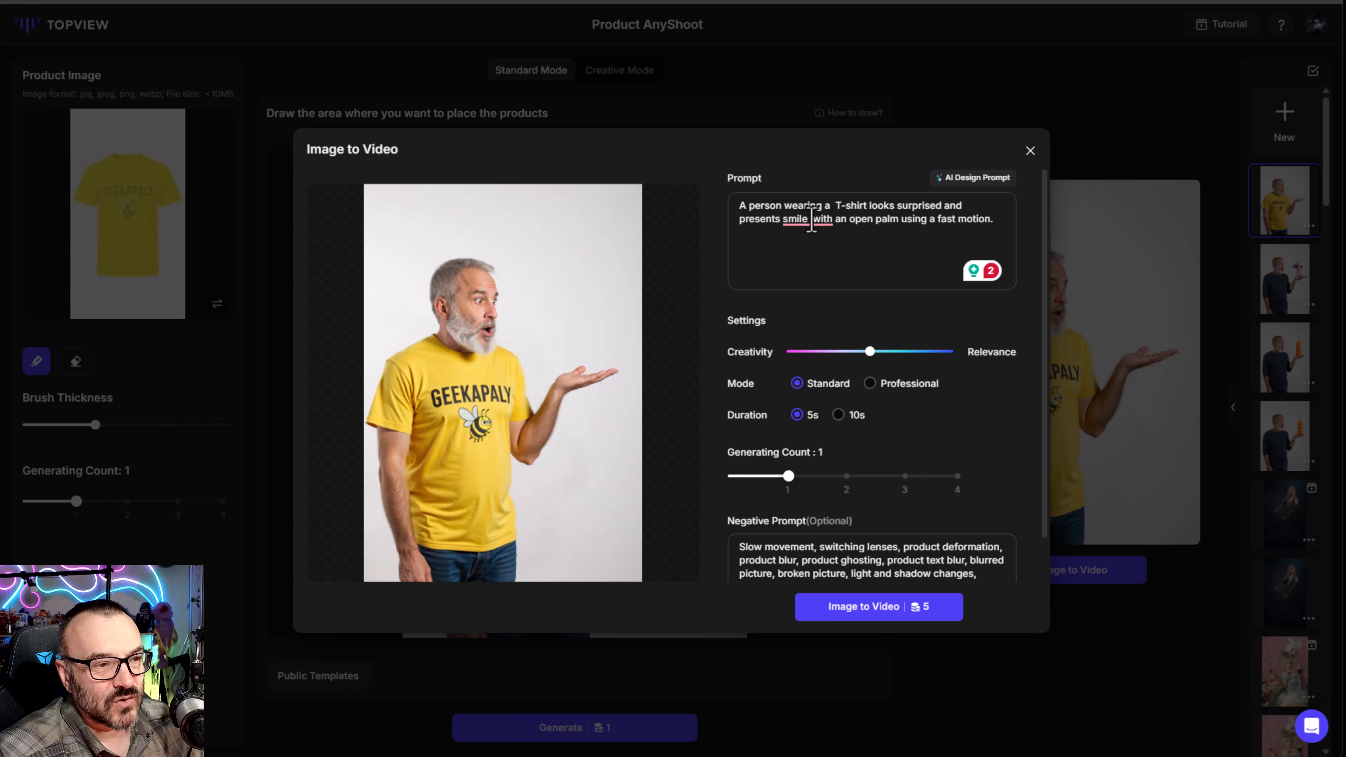
{"action": "mouse_move", "coordinate": [812, 220]}
{"action": "left_click", "coordinate": [817, 264]}
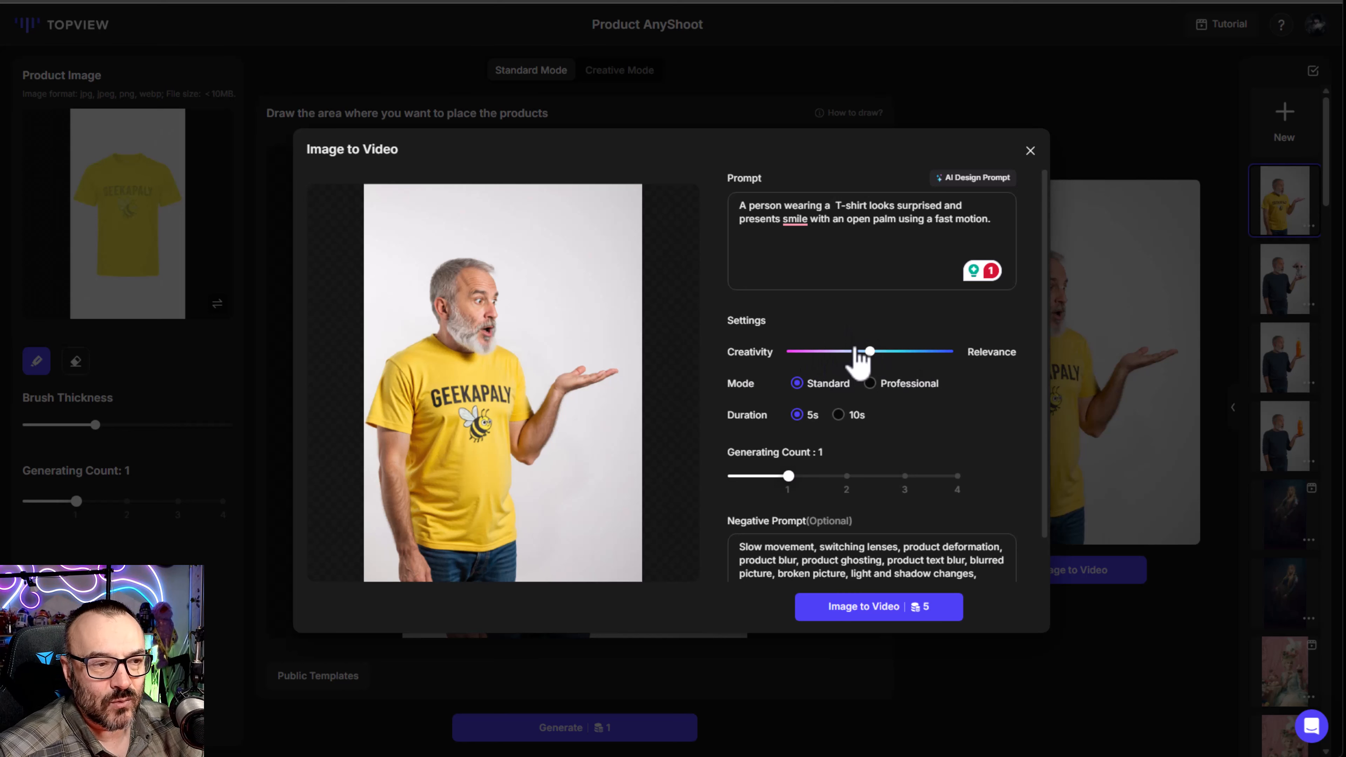
{"action": "left_click", "coordinate": [838, 352]}
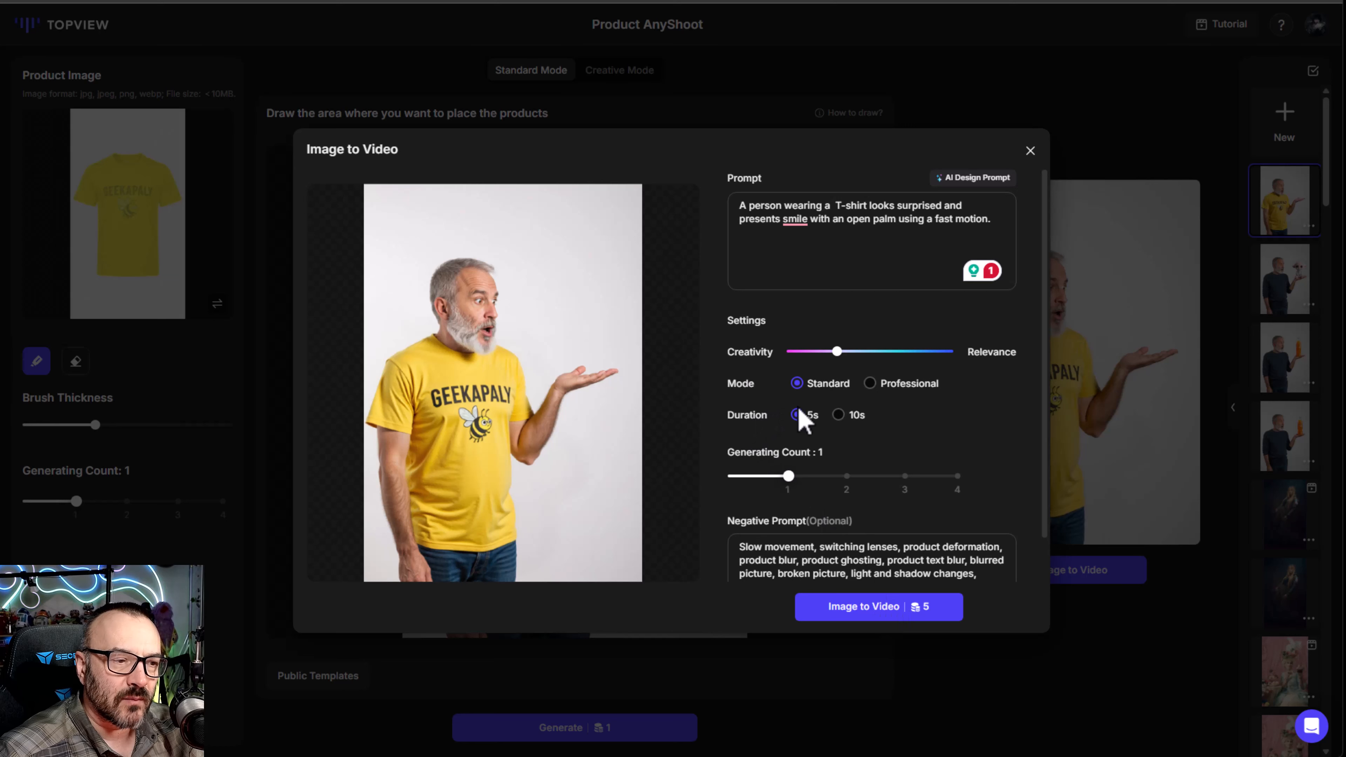
Compare the credit costs of the 5s and 10s durations and the Standard and Professional modes
{"action": "left_click", "coordinate": [837, 416]}
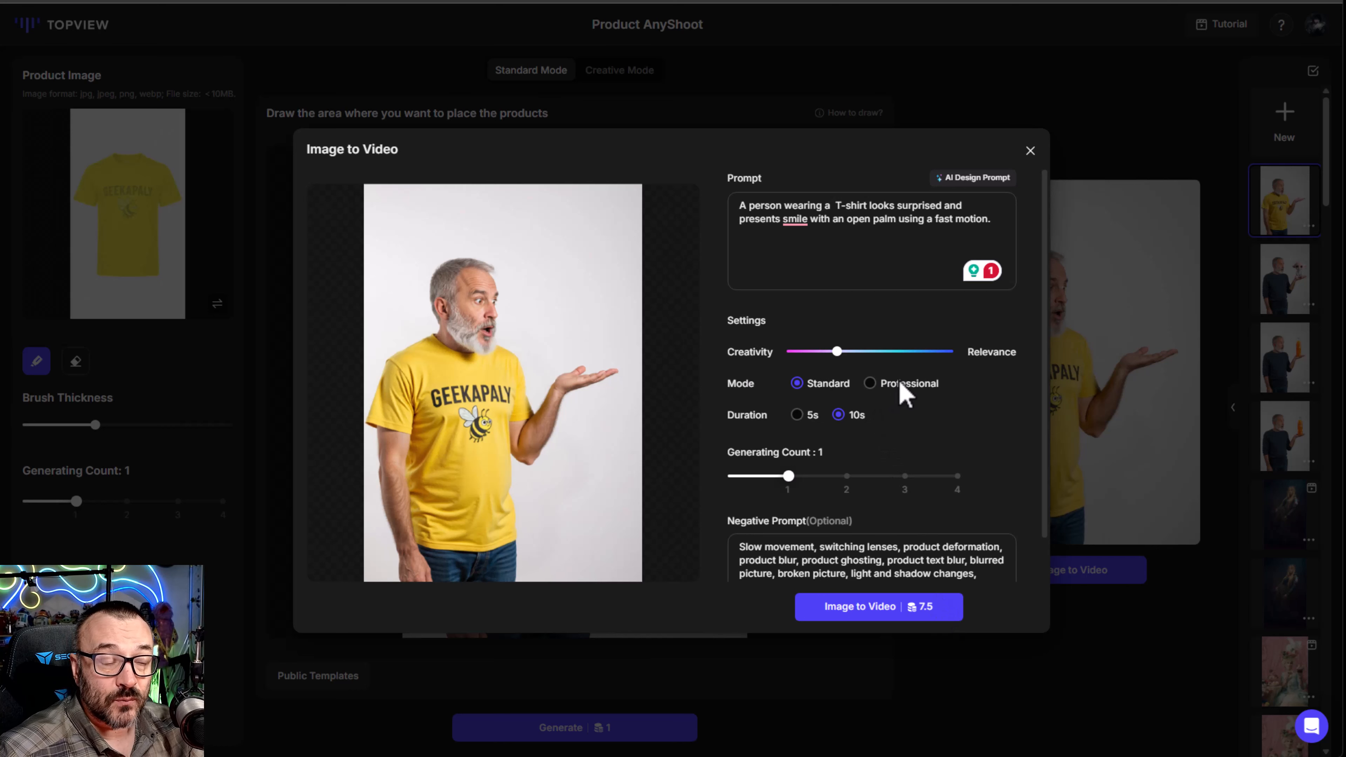
{"action": "left_click", "coordinate": [874, 392]}
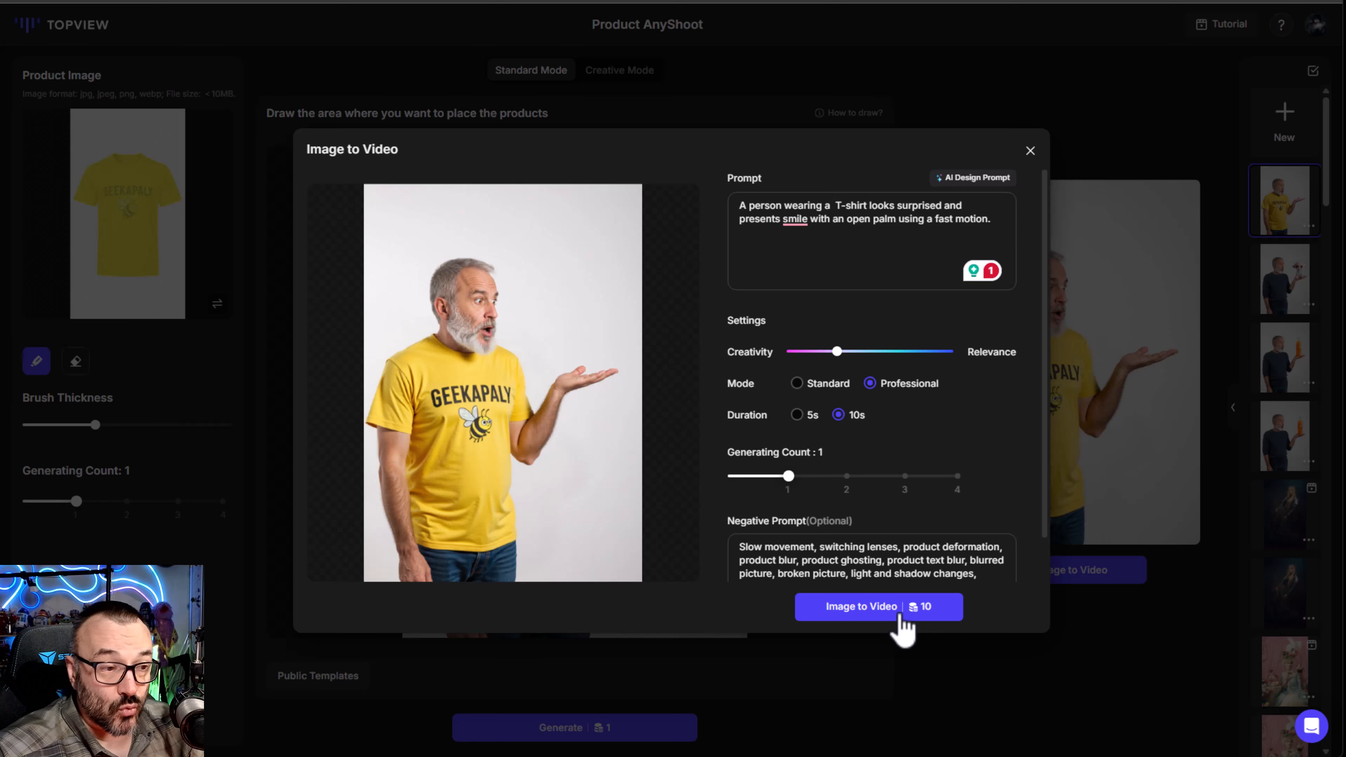
{"action": "left_click", "coordinate": [796, 415]}
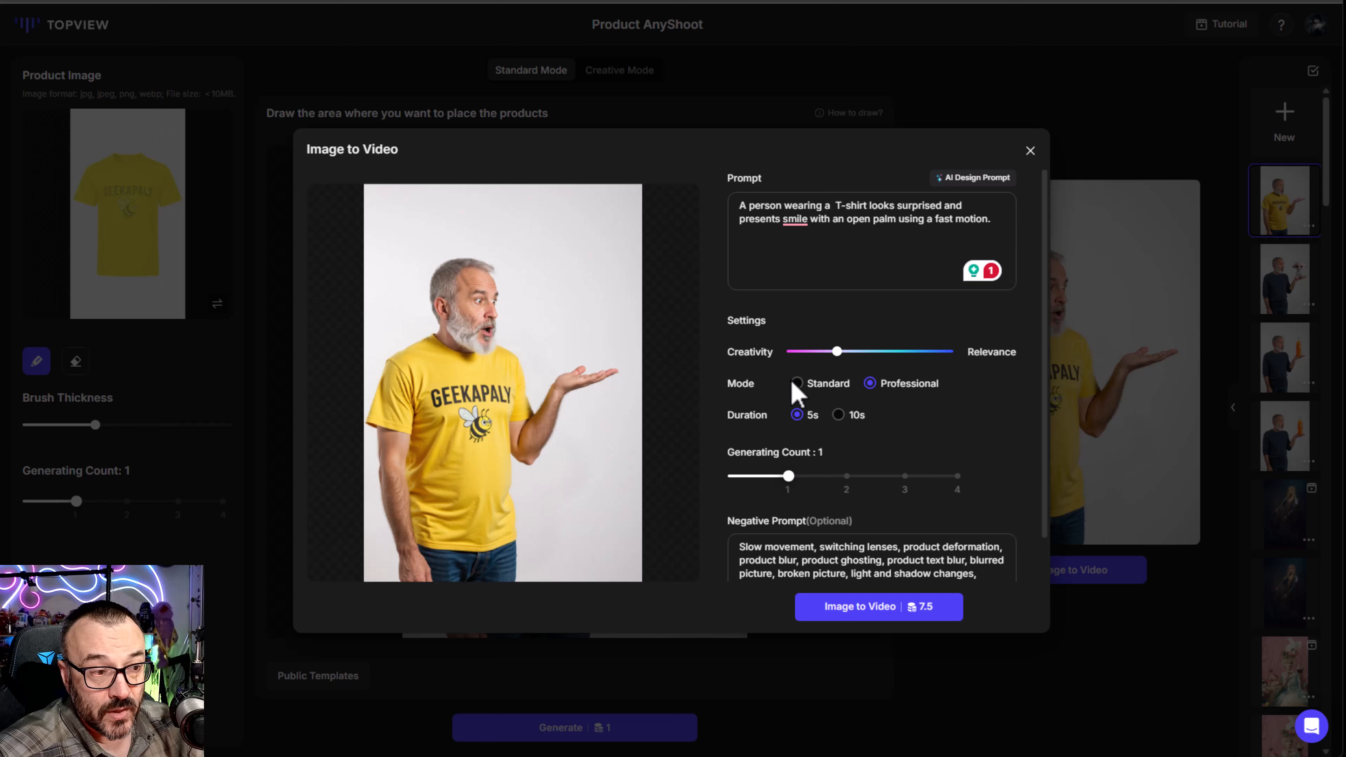
{"action": "left_click", "coordinate": [799, 383]}
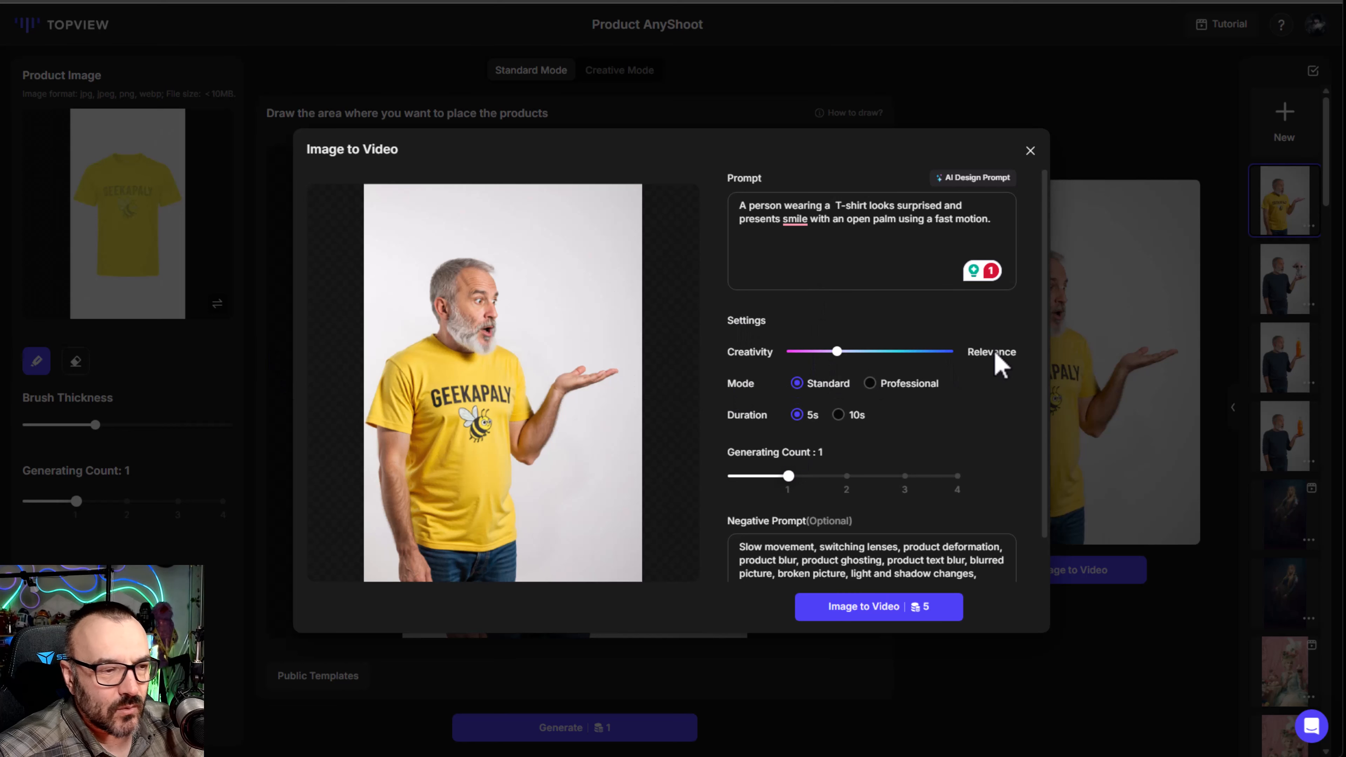
Set the video mode to Professional and generate the 5s T-shirt video
{"action": "left_click", "coordinate": [869, 384]}
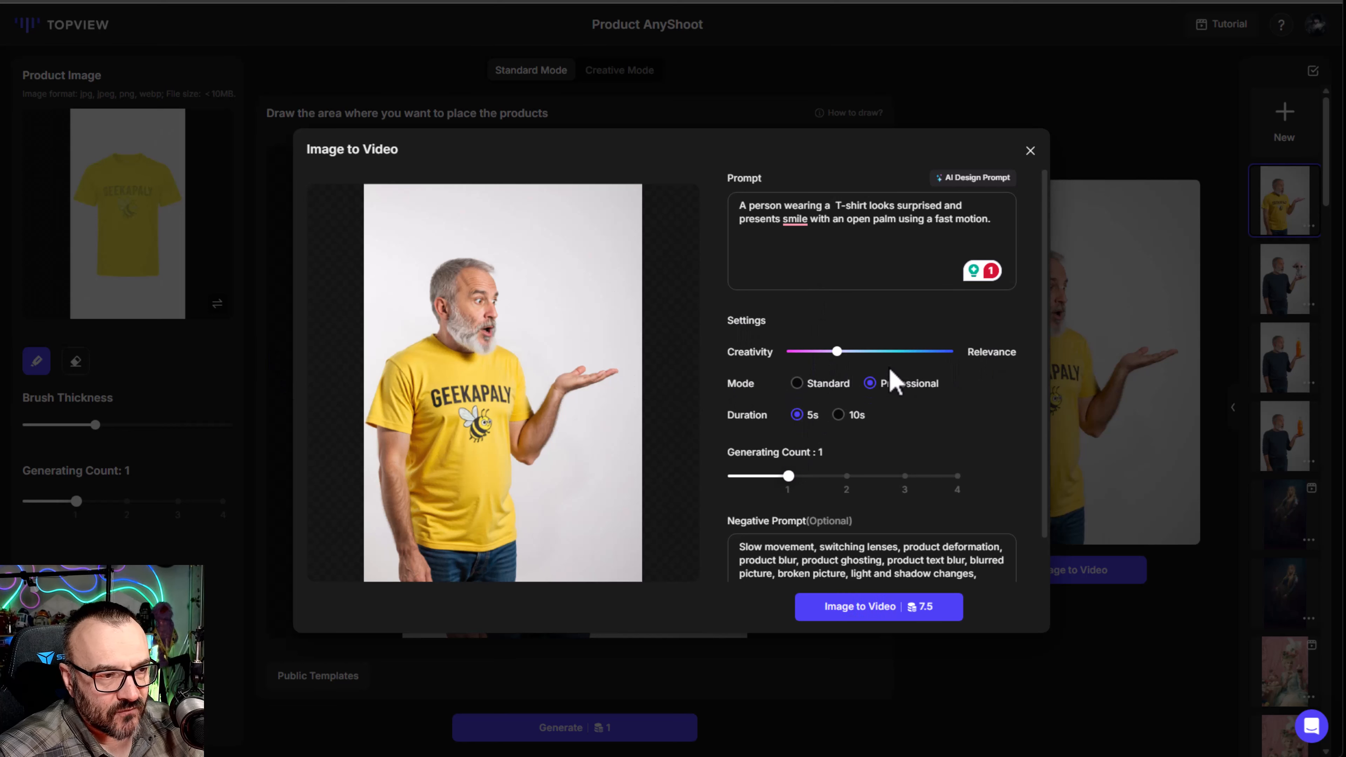
{"action": "left_click", "coordinate": [858, 615]}
Review the negative prompt text and close the Image to Video dialog
{"action": "scroll", "coordinate": [926, 445], "scroll_direction": "down", "scroll_amount": 1}
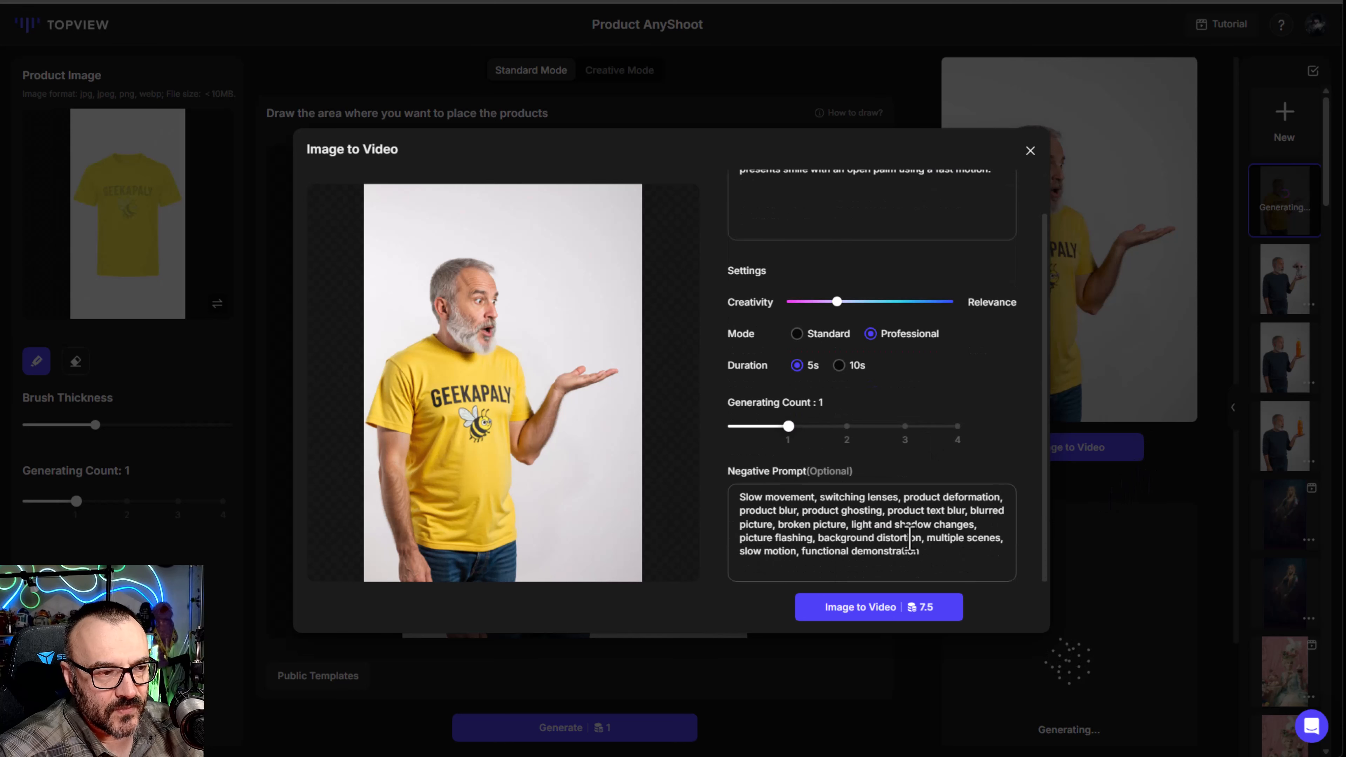
{"action": "left_click_drag", "start_coordinate": [922, 552], "coordinate": [739, 496]}
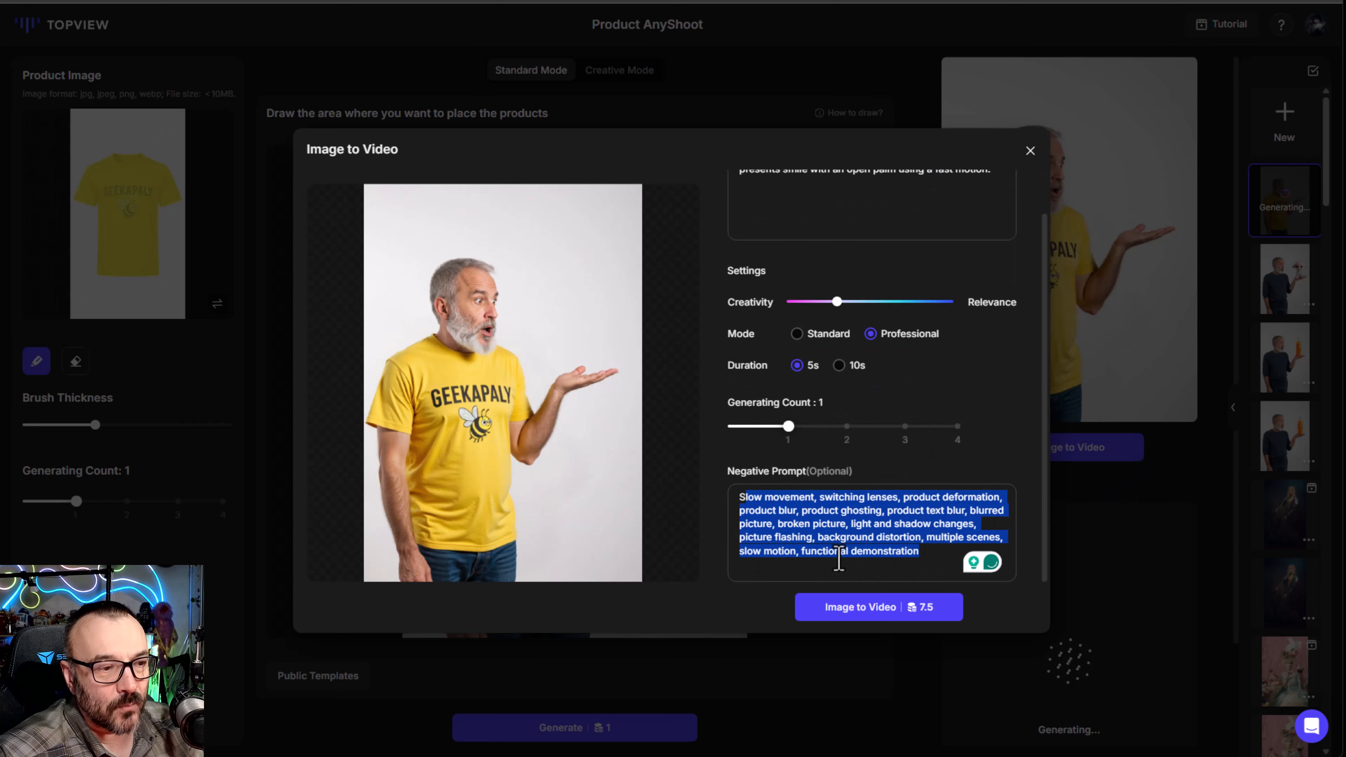
{"action": "left_click", "coordinate": [839, 526]}
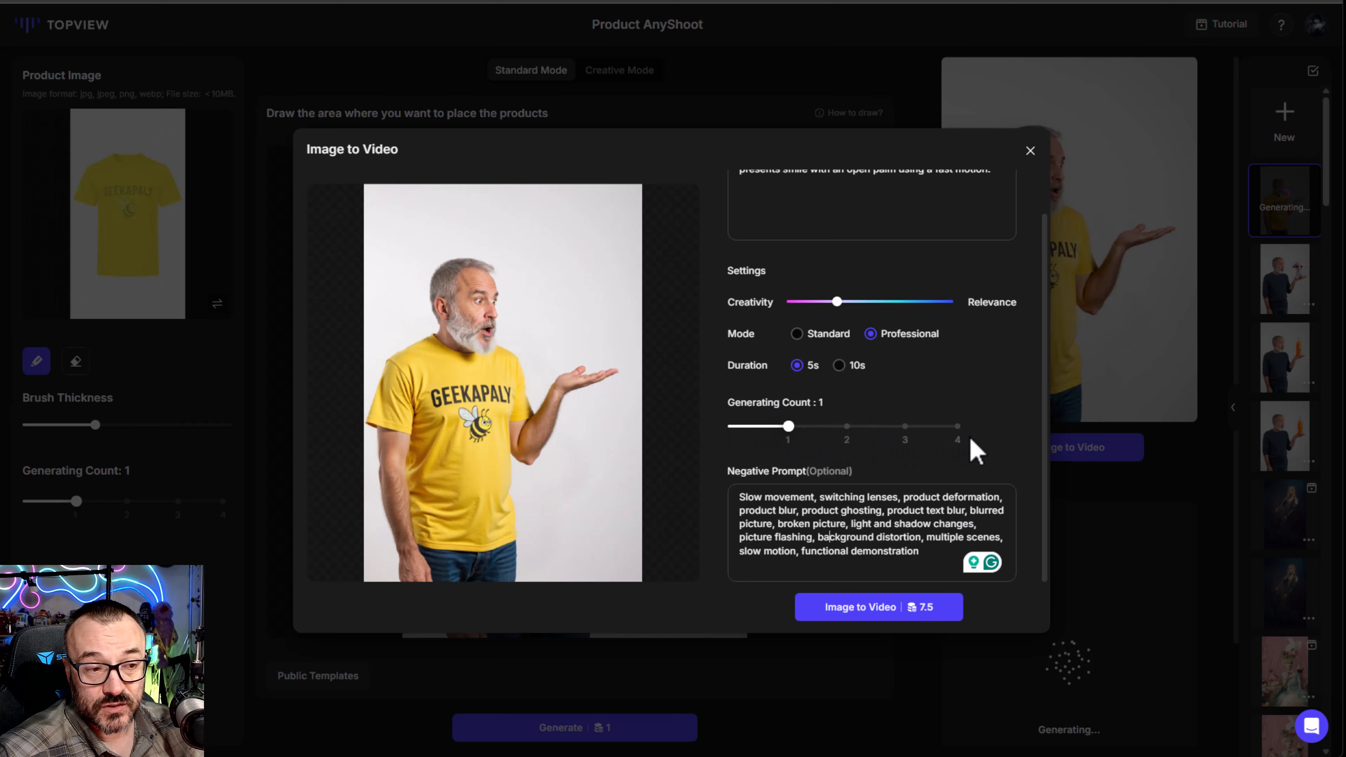
{"action": "left_click", "coordinate": [1030, 151]}
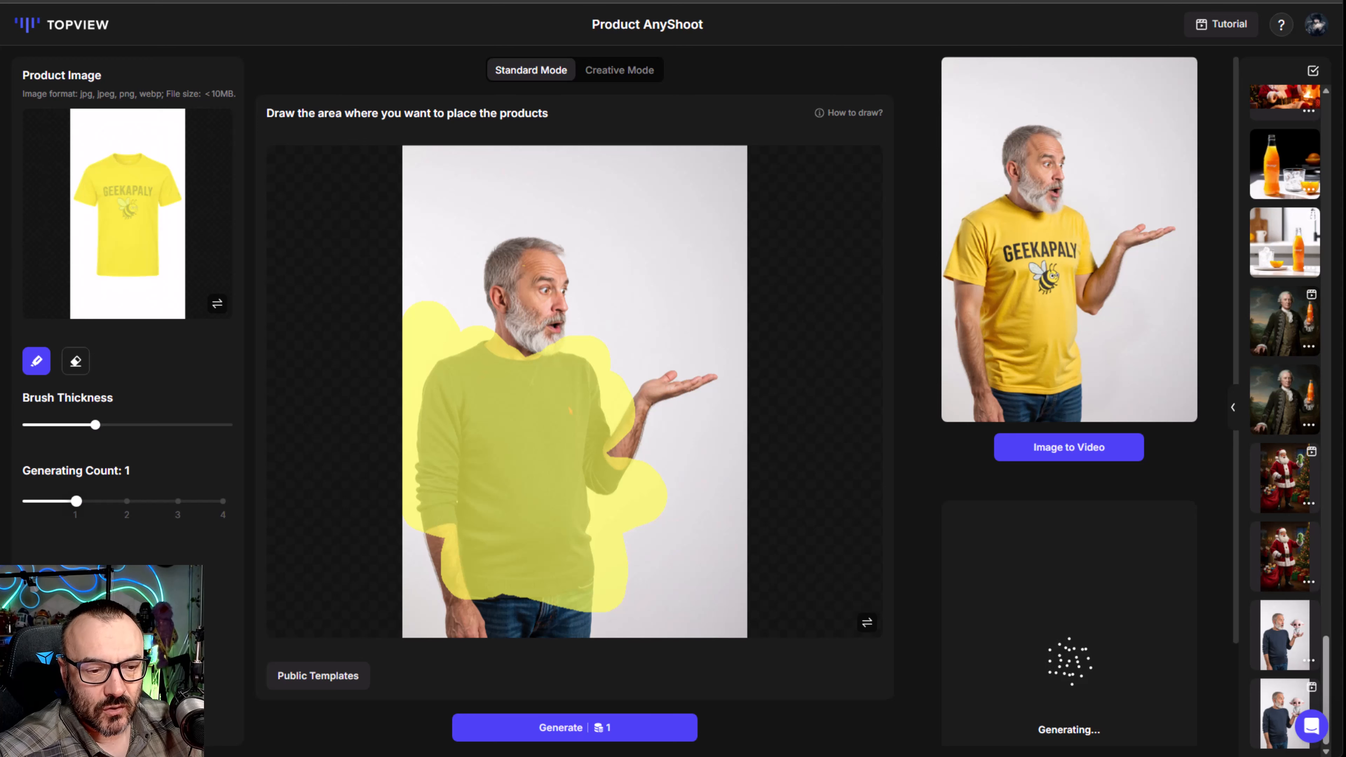
Open the earlier creature-on-palm results from the history and play the generated creature video several times
{"action": "left_click", "coordinate": [1287, 642]}
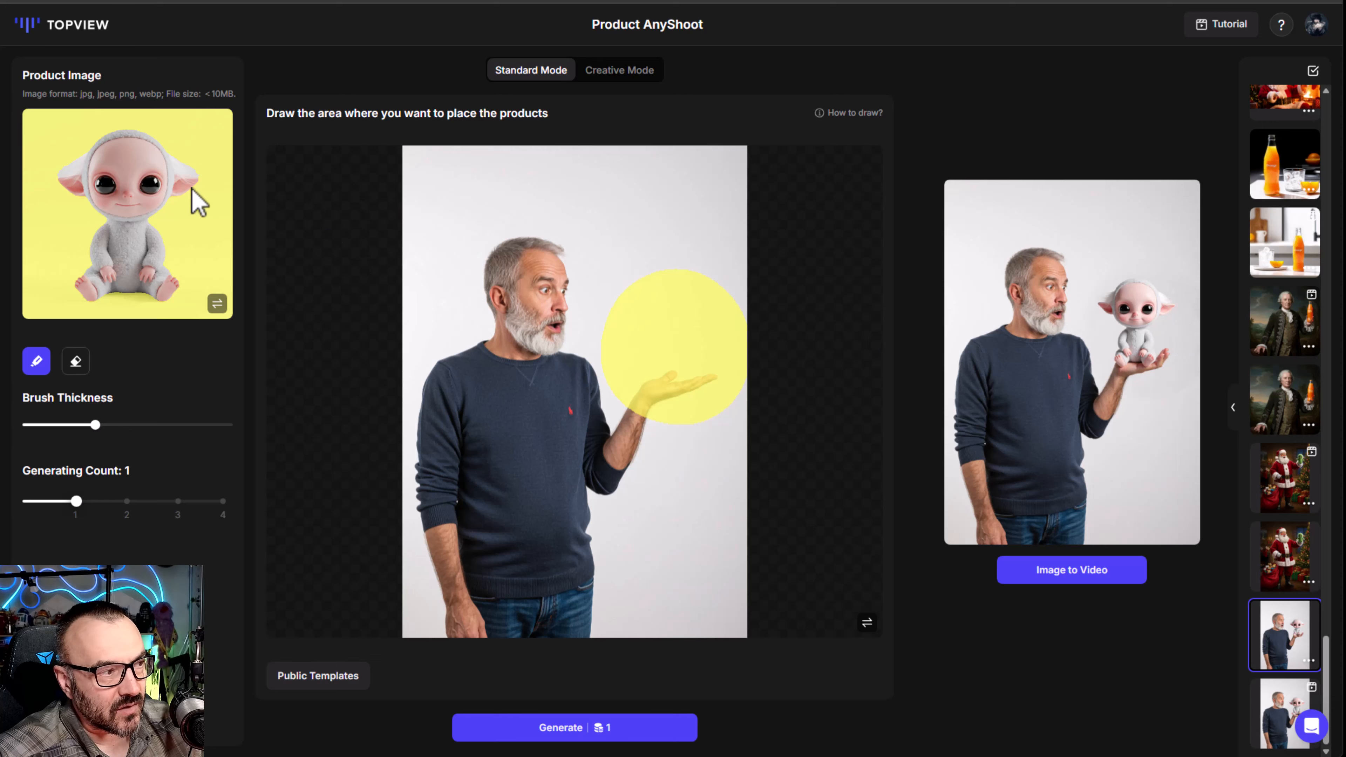
{"action": "left_click", "coordinate": [1285, 720]}
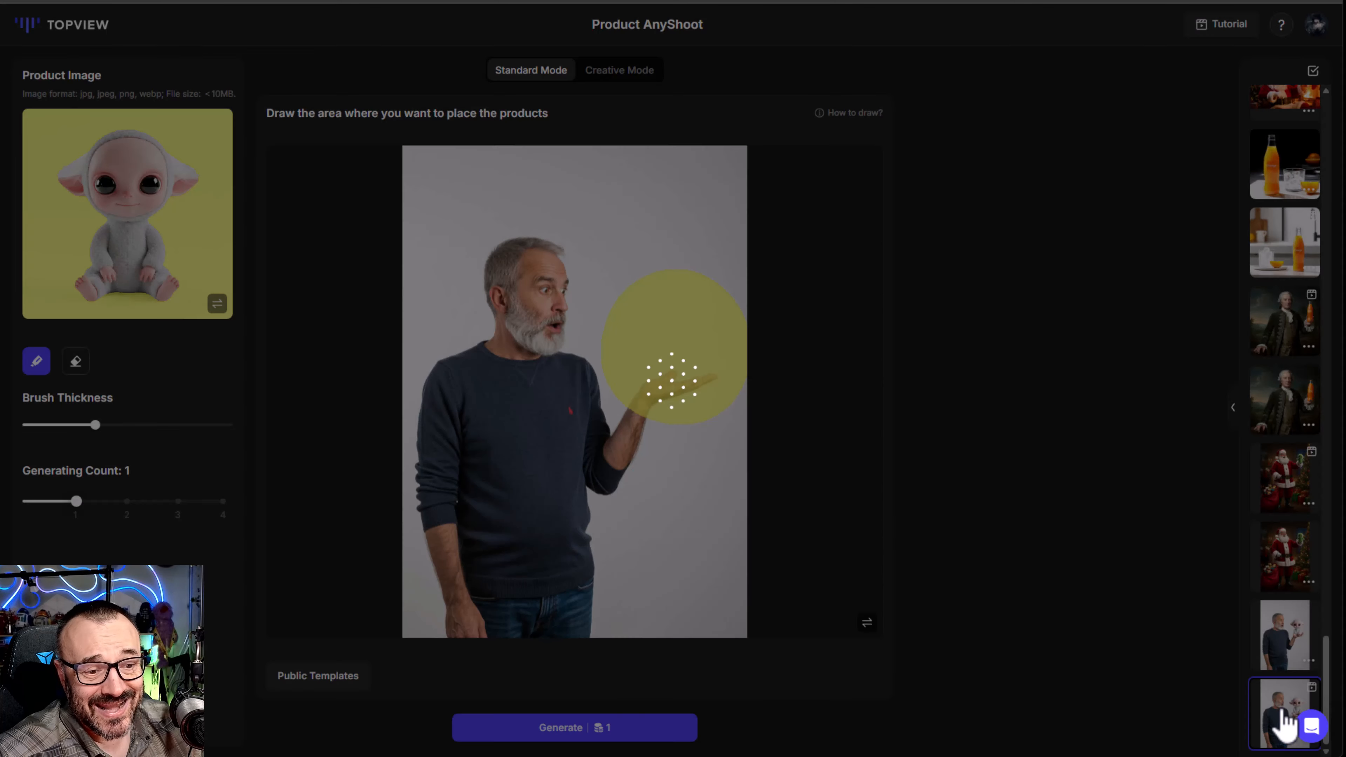
{"action": "scroll", "coordinate": [1108, 578], "scroll_direction": "down", "scroll_amount": 2}
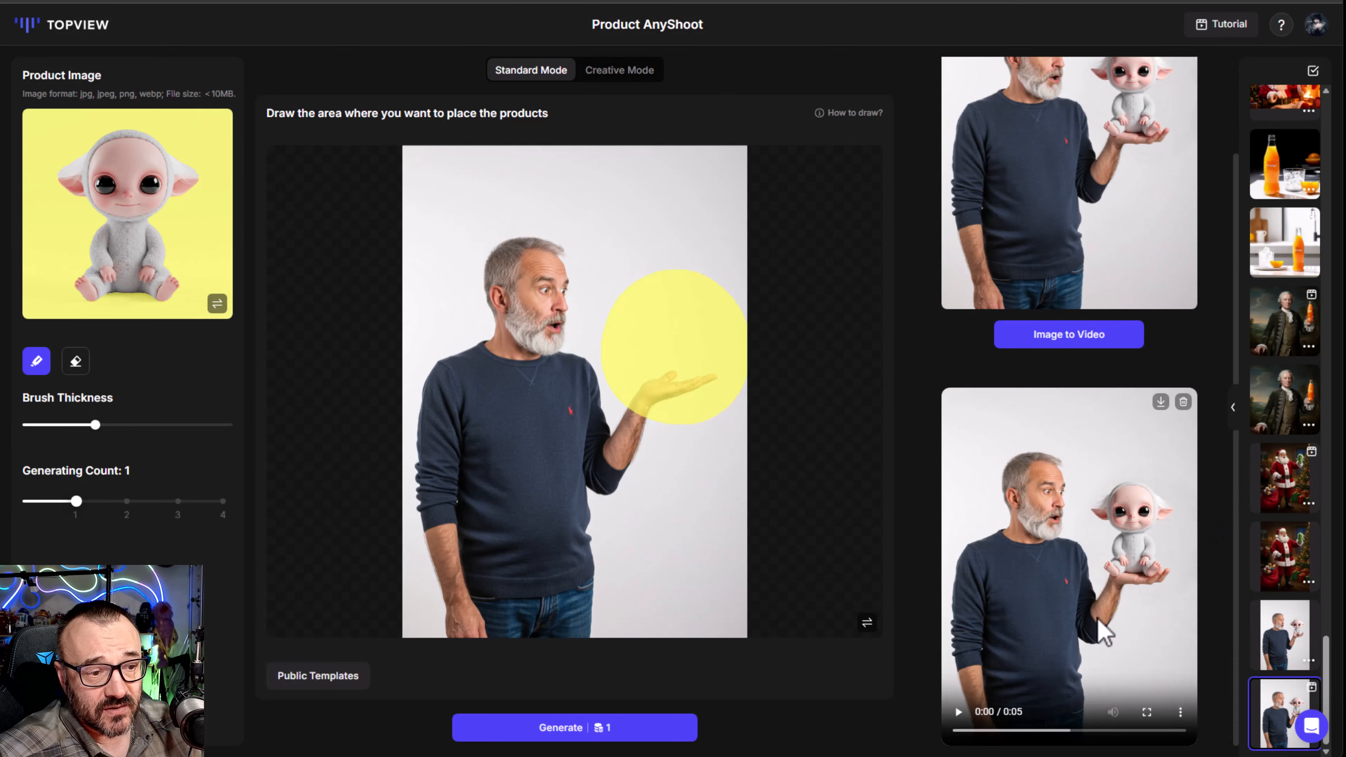
{"action": "left_click", "coordinate": [958, 711]}
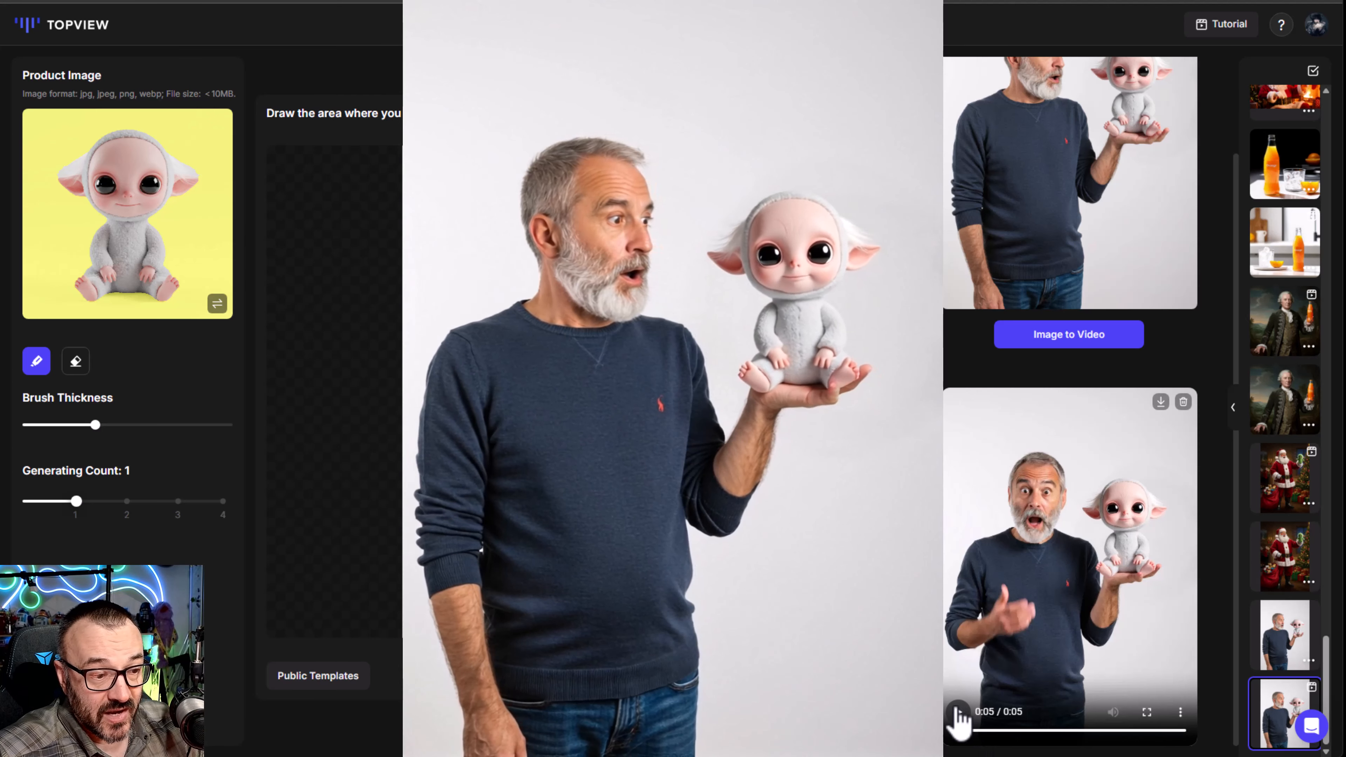
{"action": "left_click", "coordinate": [958, 712]}
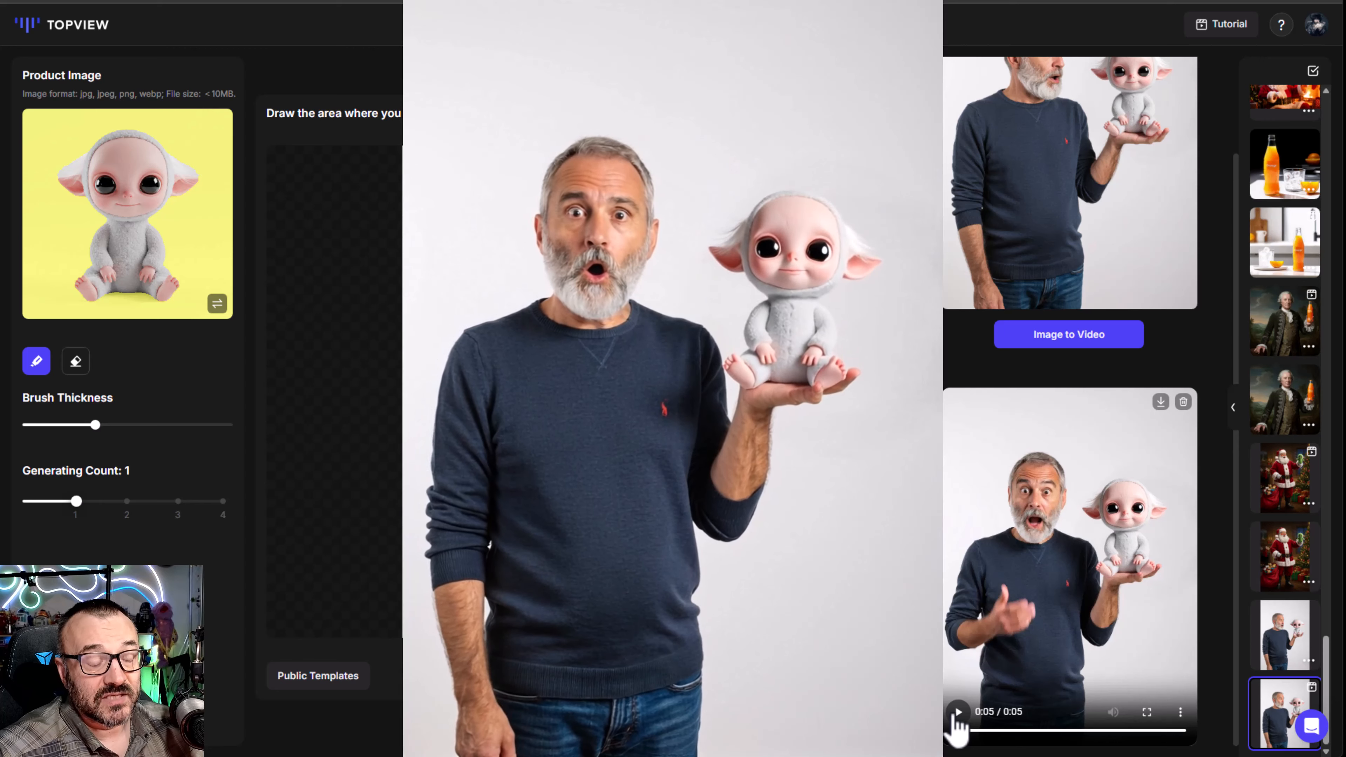
{"action": "left_click", "coordinate": [955, 716]}
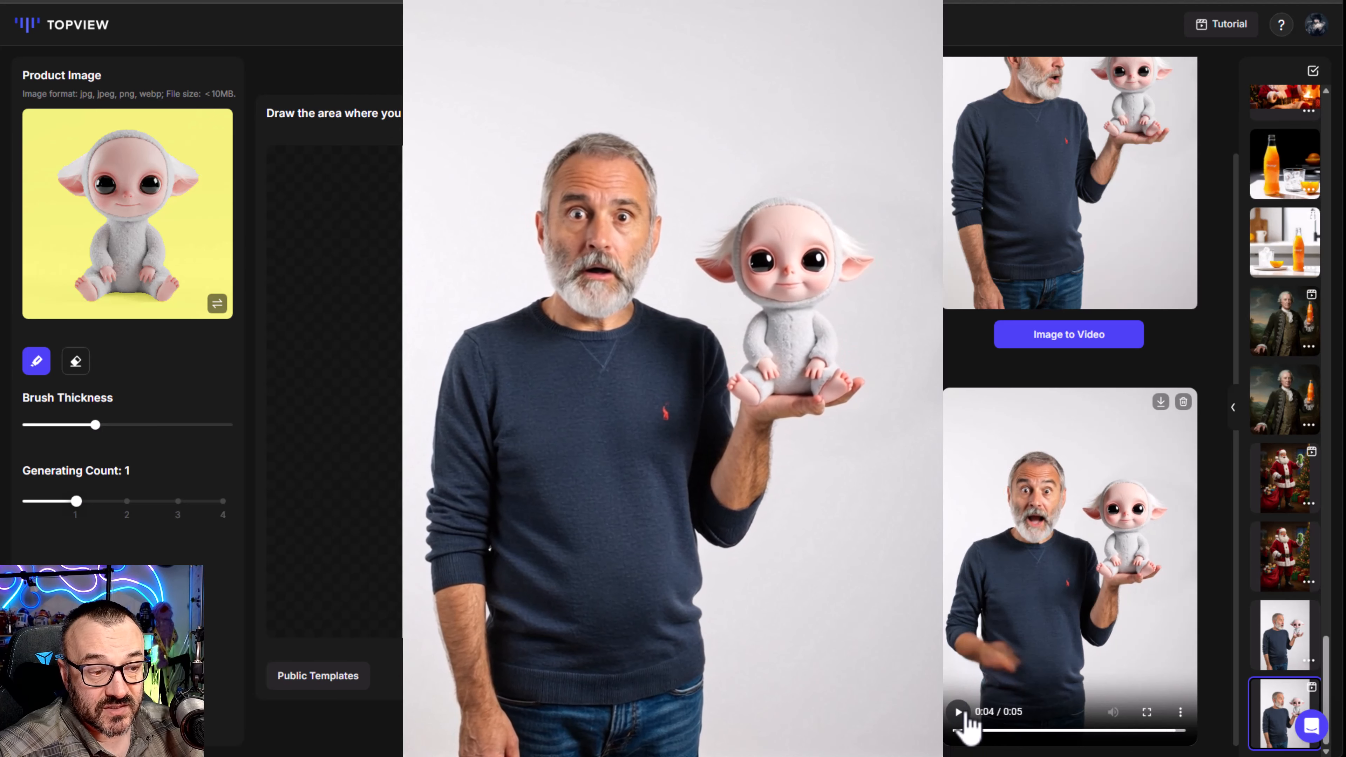
{"action": "left_click", "coordinate": [963, 715]}
{"action": "left_click", "coordinate": [963, 716]}
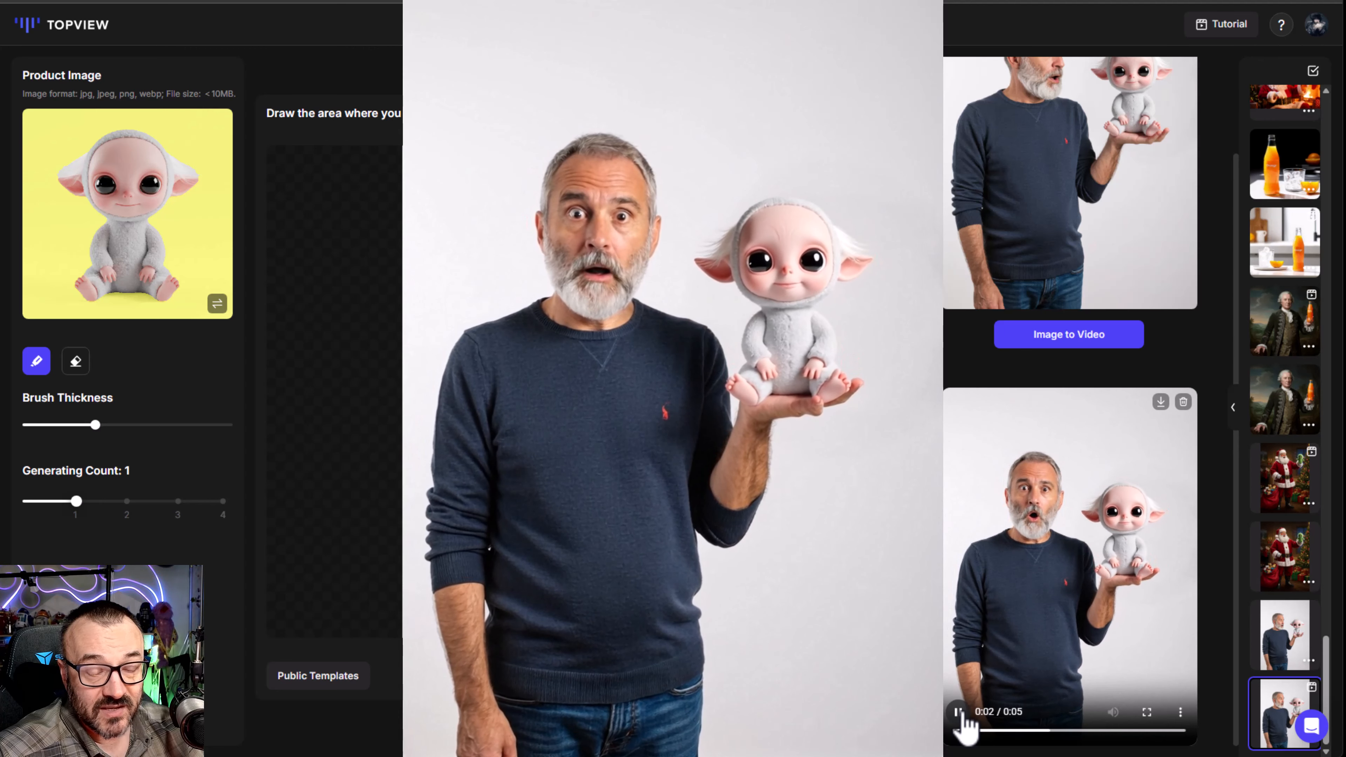
Open the standing Santa creature composite and the nobleman's orange bottle composite from the history, and inspect the nobleman image enlarged
{"action": "left_click", "coordinate": [1287, 530]}
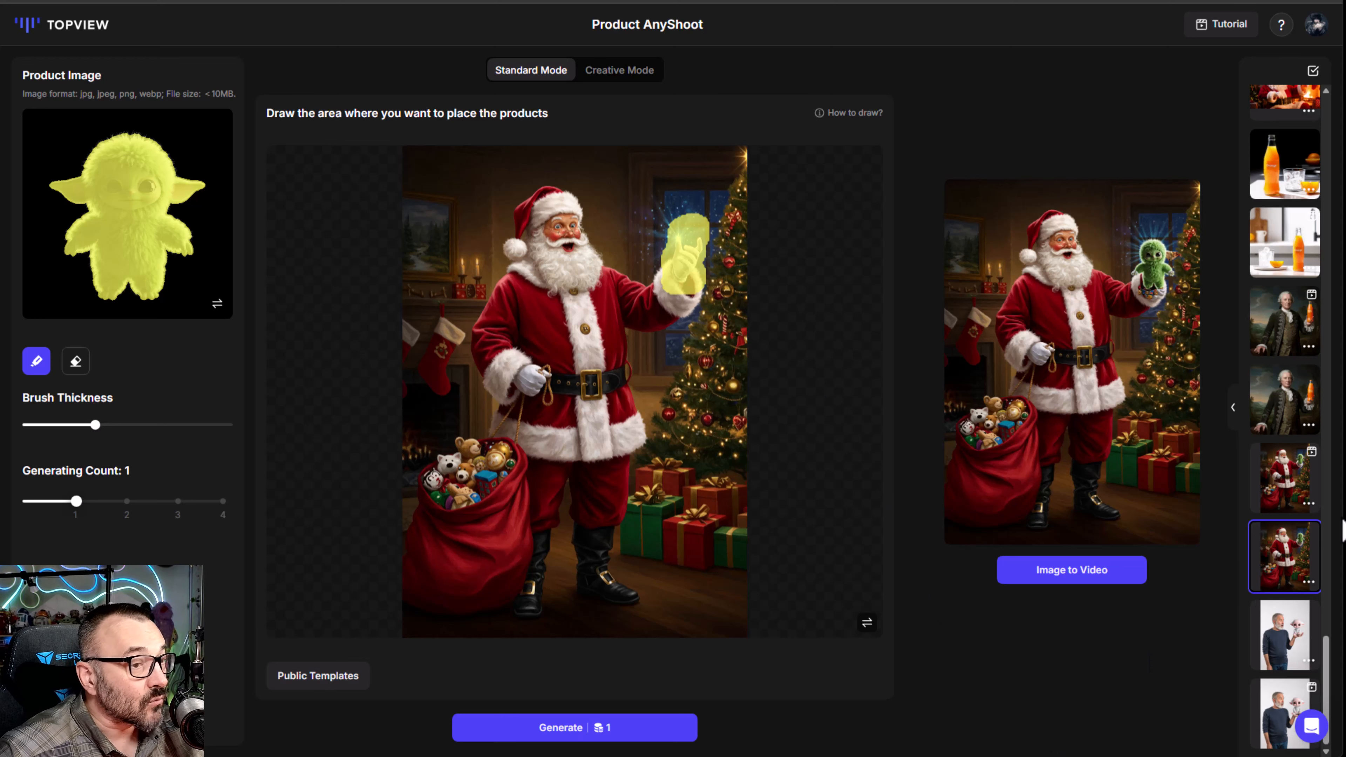
{"action": "left_click", "coordinate": [1282, 411]}
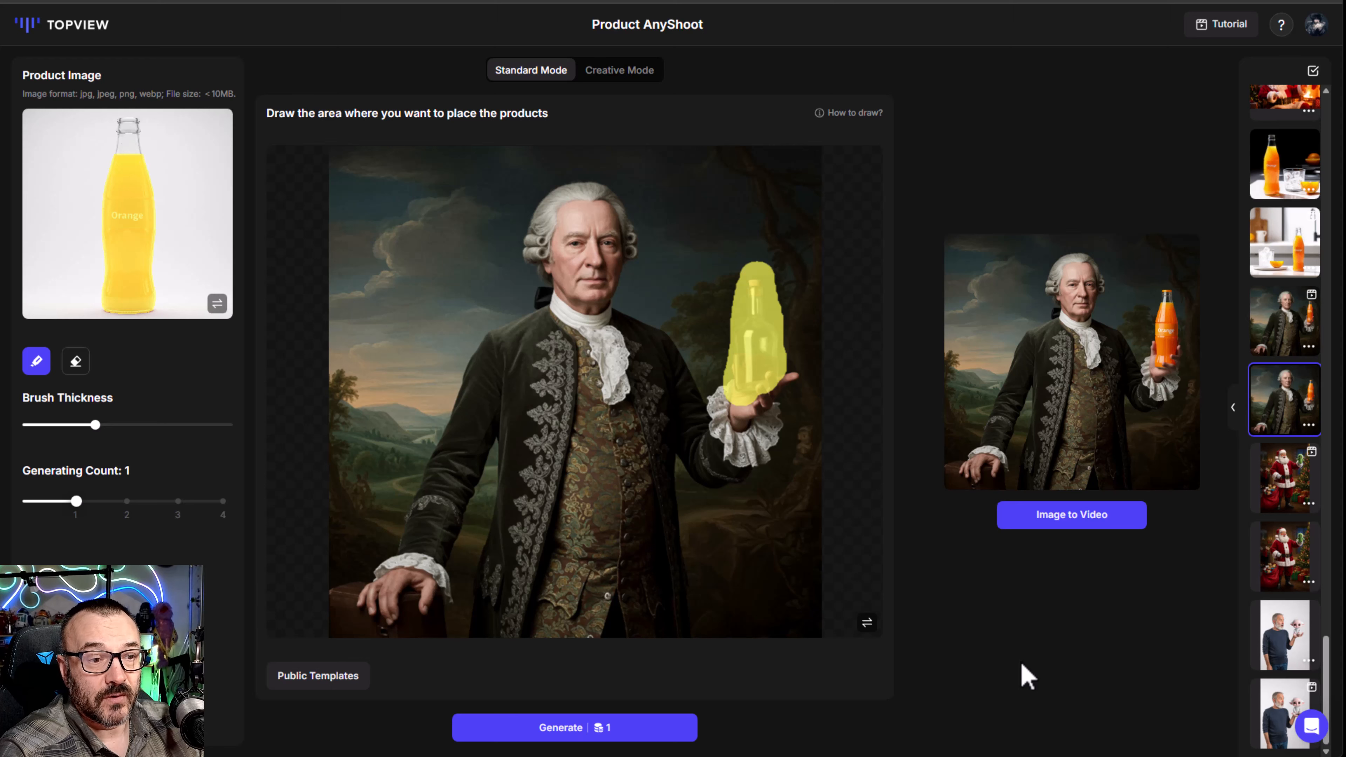
{"action": "left_click", "coordinate": [1049, 323]}
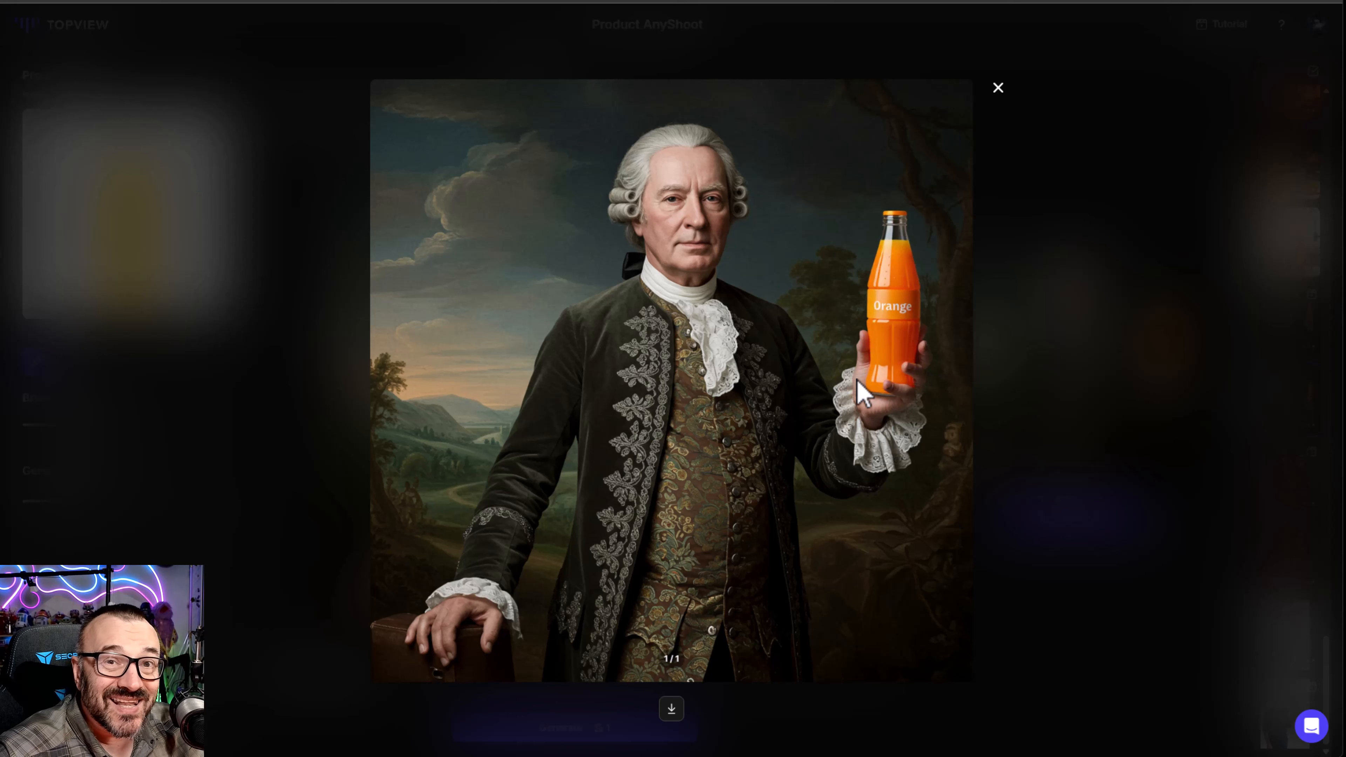
{"action": "left_click", "coordinate": [998, 88]}
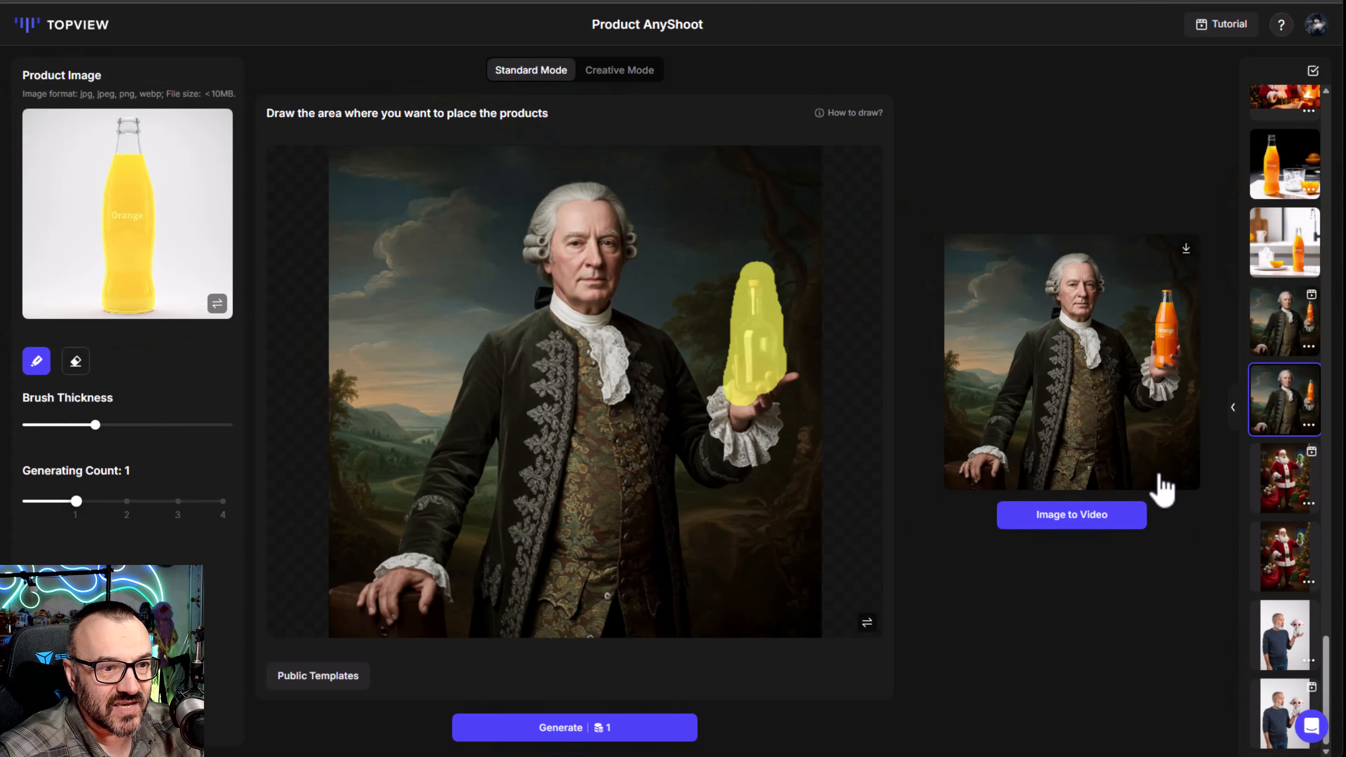
Open the nobleman's video entry from the history and play the 10-second orange bottle video
{"action": "left_click", "coordinate": [1256, 313]}
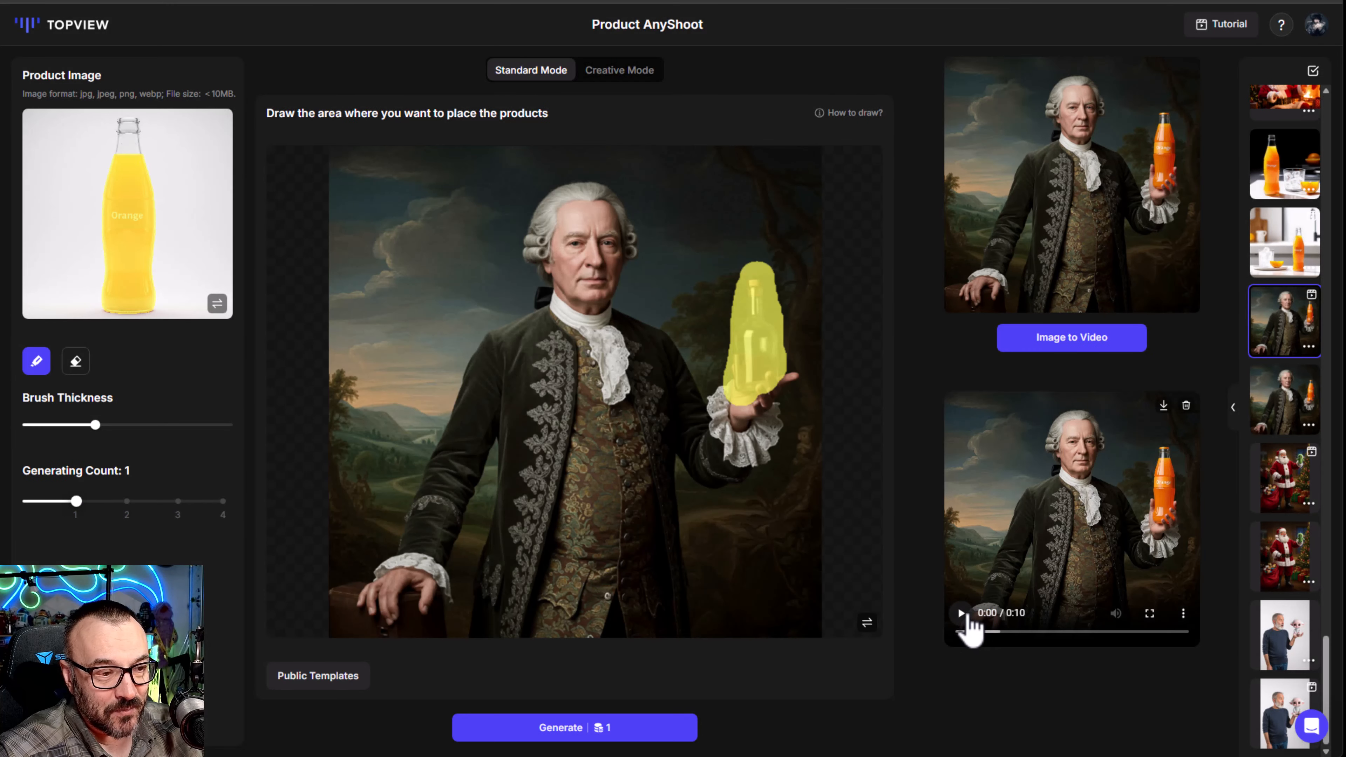
{"action": "left_click", "coordinate": [1038, 532]}
{"action": "left_click", "coordinate": [1159, 614]}
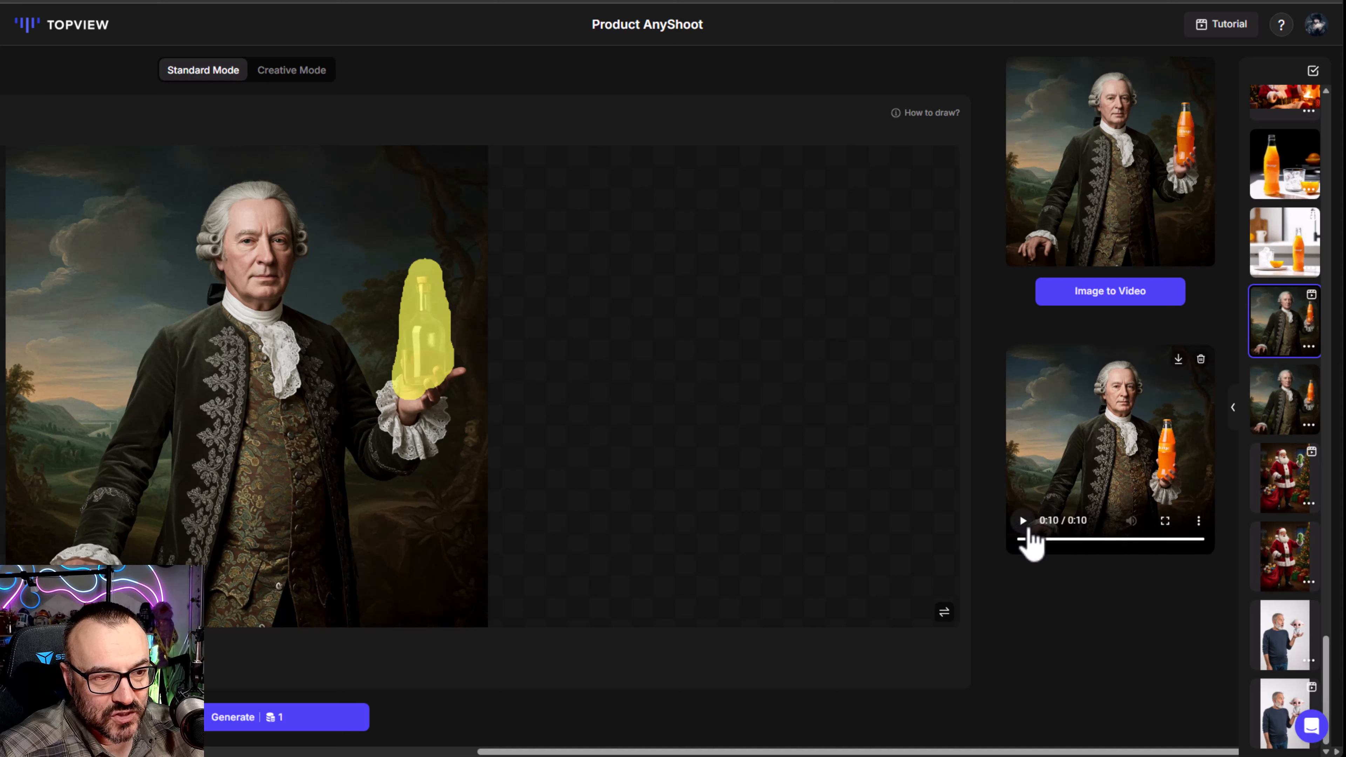
{"action": "left_click", "coordinate": [1023, 522]}
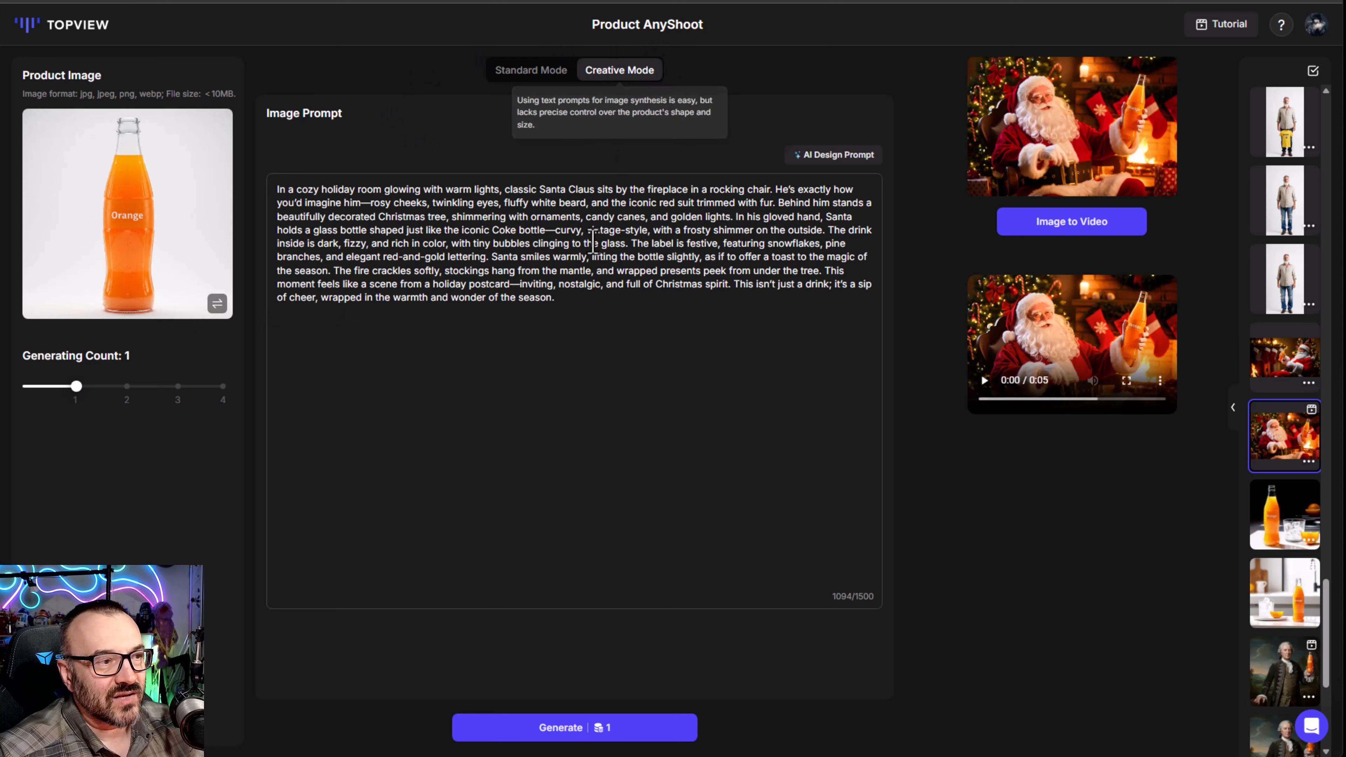
Review the Creative Mode prompt, enlarged image and video of the fireside Santa, including the alternate Santa composite
{"action": "left_click_drag", "start_coordinate": [612, 321], "coordinate": [282, 179]}
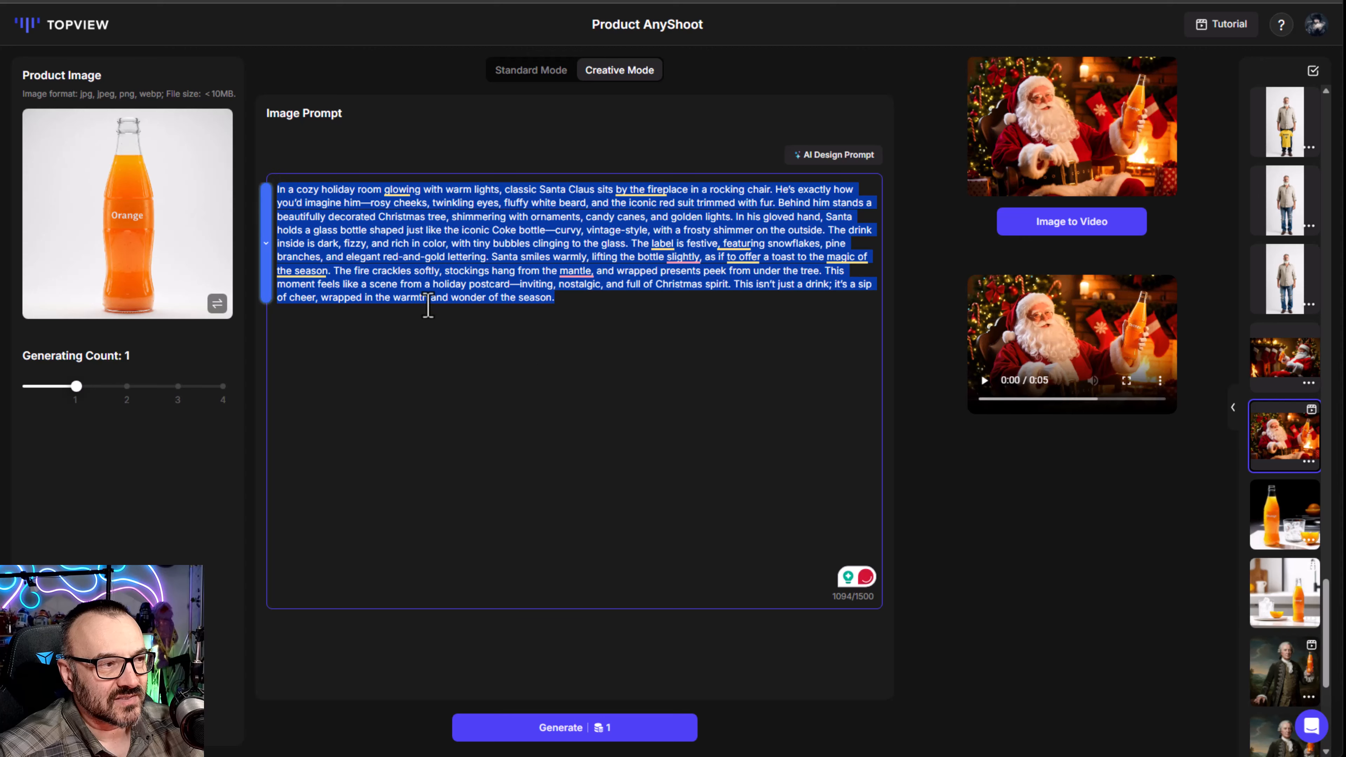
{"action": "left_click", "coordinate": [1092, 142]}
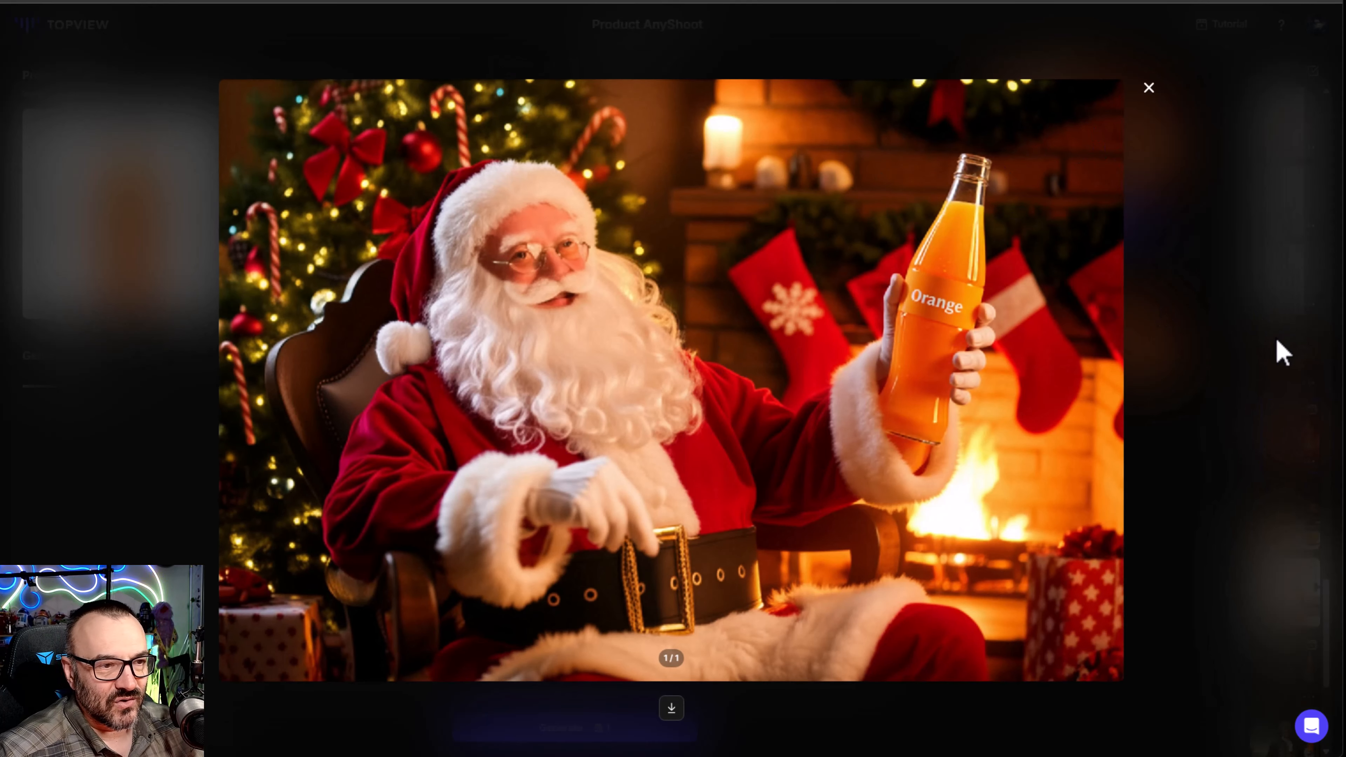
{"action": "left_click", "coordinate": [1149, 88]}
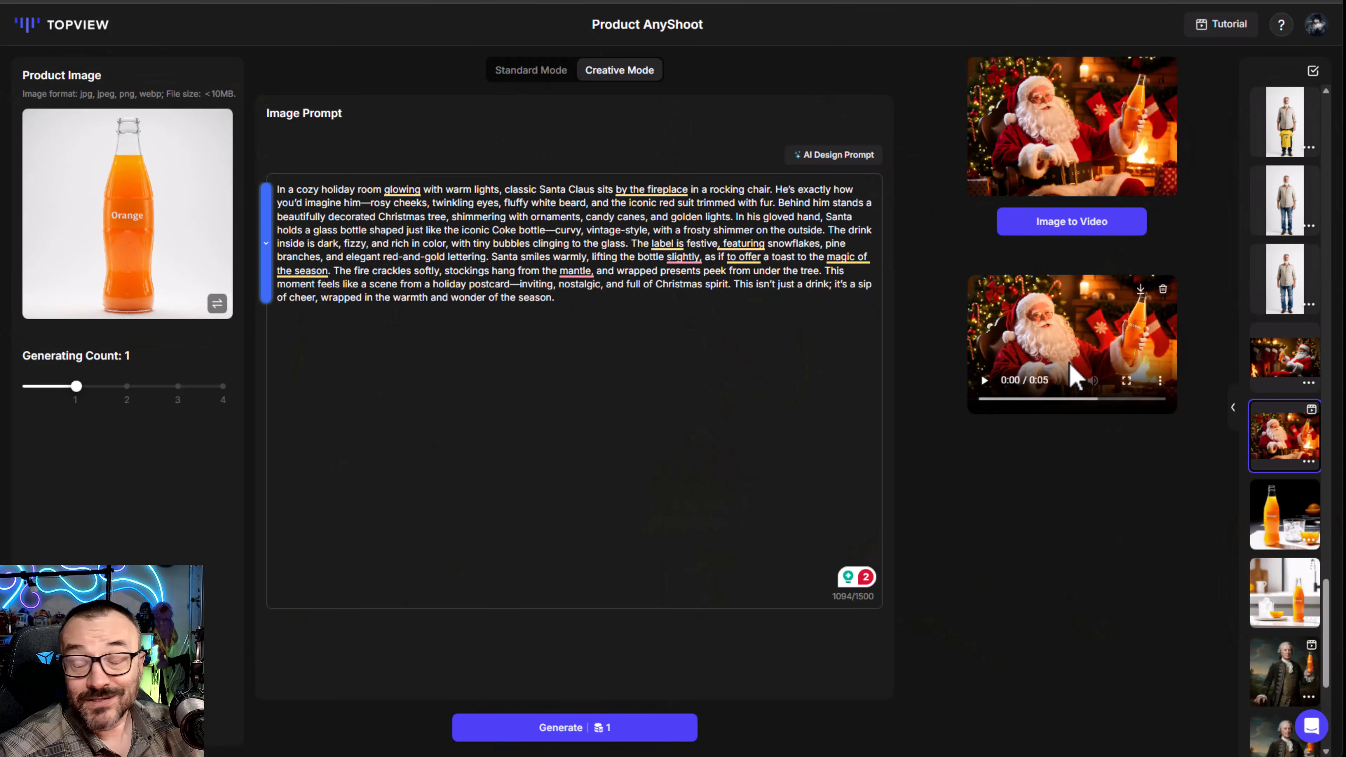
{"action": "left_click", "coordinate": [986, 393]}
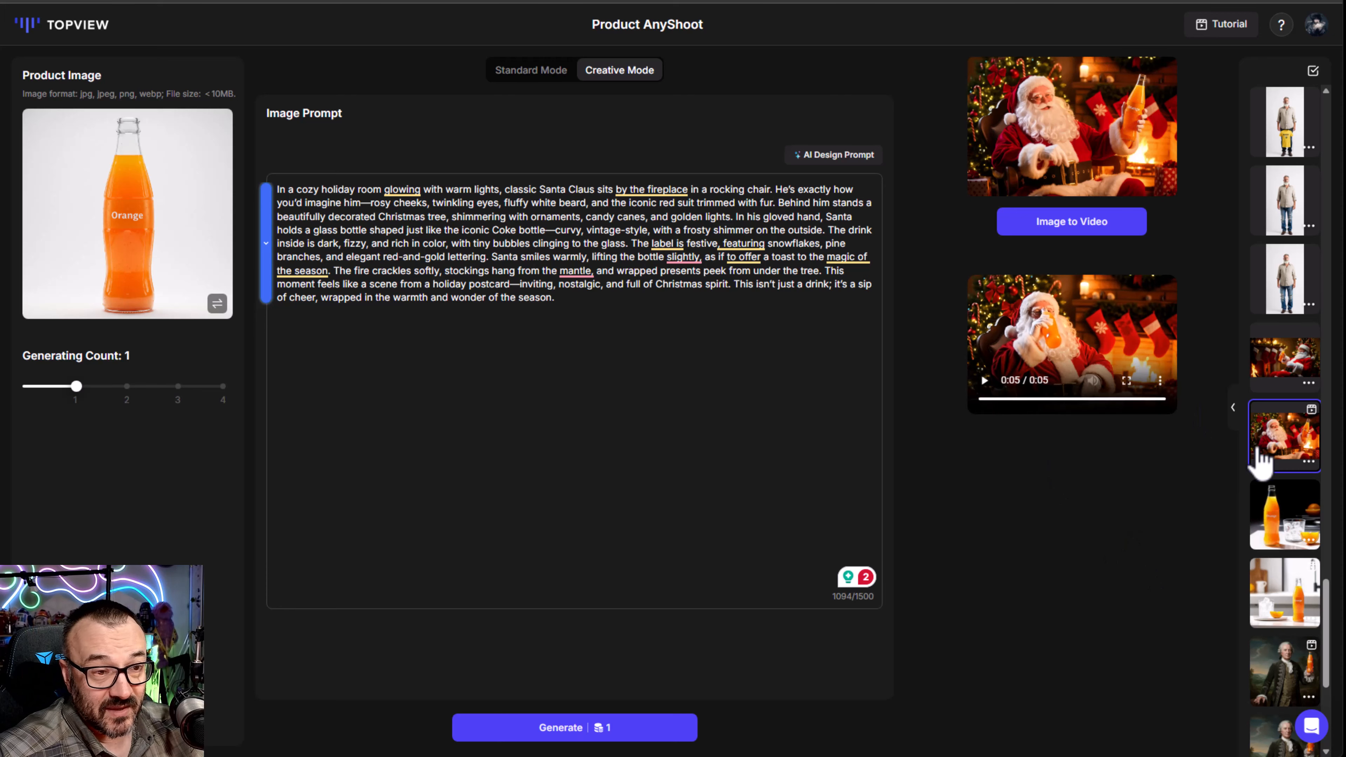
{"action": "left_click", "coordinate": [1285, 360]}
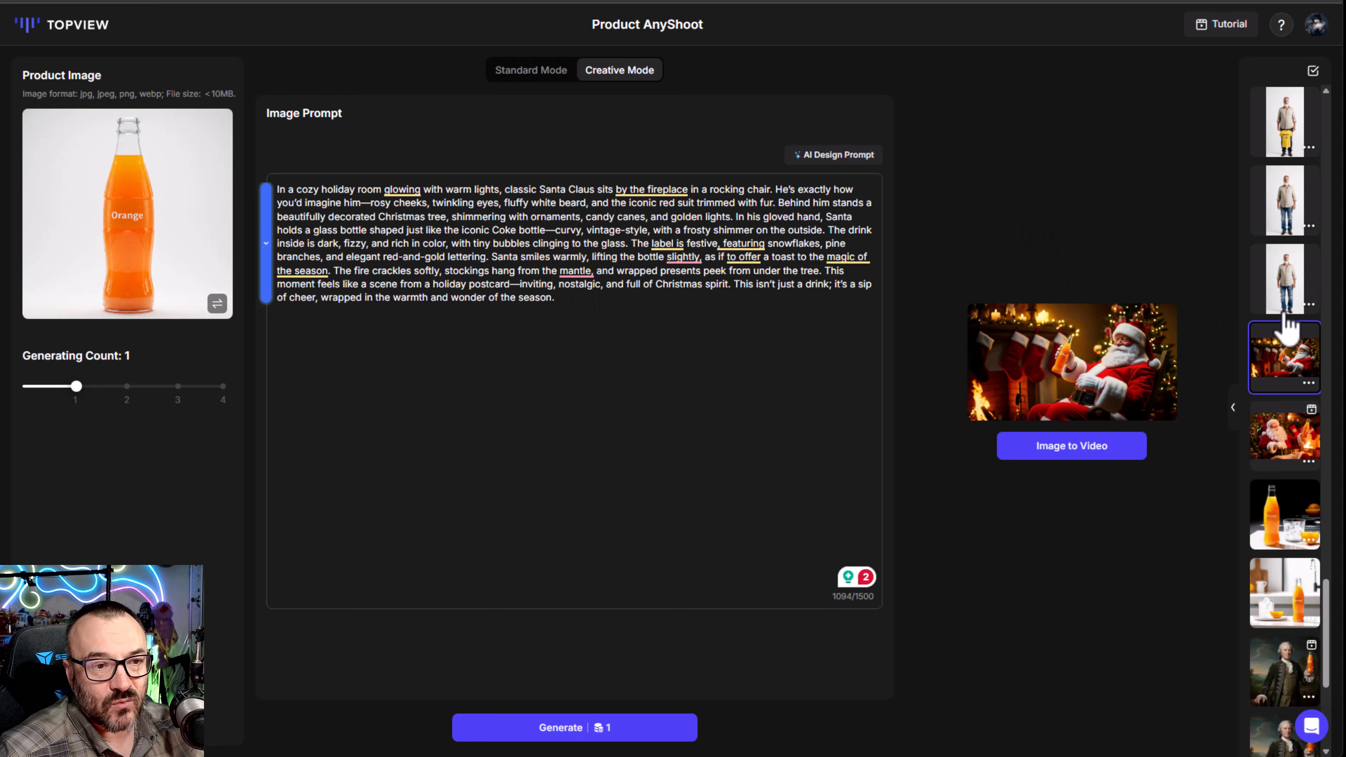
Open the ripped jeans composite and erase the mask over the man's legs to compare with the original trousers
{"action": "left_click", "coordinate": [1284, 297]}
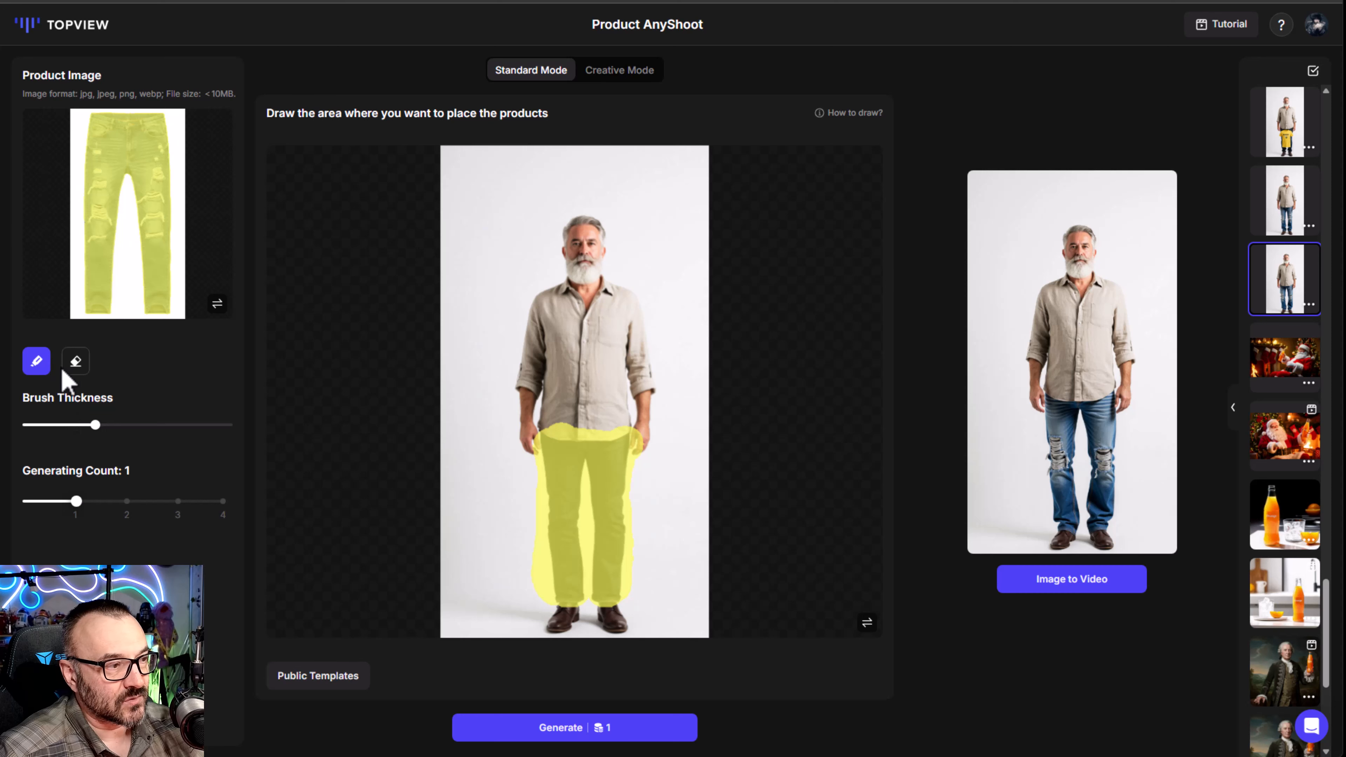
{"action": "left_click", "coordinate": [75, 363]}
{"action": "mouse_move", "coordinate": [579, 481]}
{"action": "left_mouse_down"}
{"action": "mouse_move", "coordinate": [592, 430]}
{"action": "mouse_move", "coordinate": [700, 420]}
{"action": "mouse_move", "coordinate": [601, 475]}
{"action": "mouse_move", "coordinate": [613, 625]}
{"action": "mouse_move", "coordinate": [516, 556]}
{"action": "mouse_move", "coordinate": [667, 571]}
{"action": "left_mouse_up"}
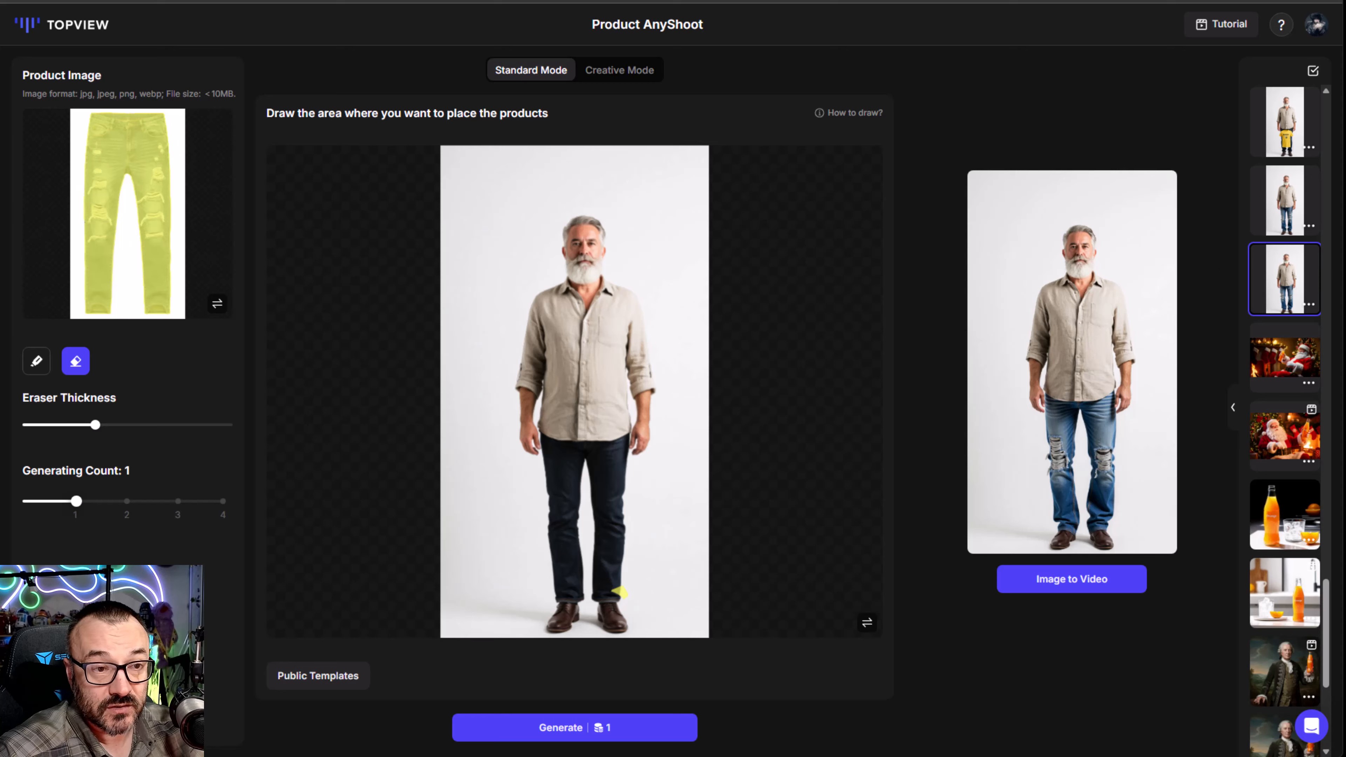
Open the seated Santa orange bottle composite and its video entry, and bring up both generated videos
{"action": "left_click", "coordinate": [1293, 318]}
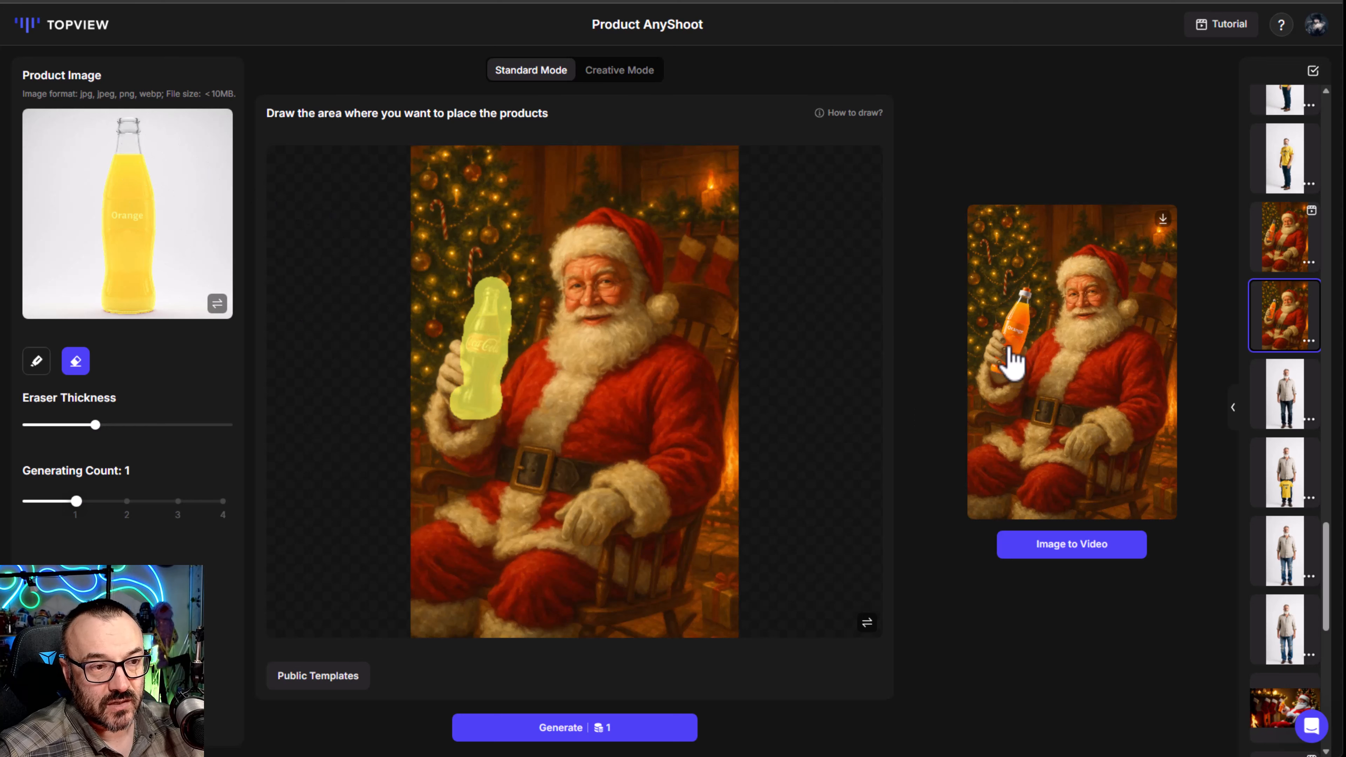
{"action": "left_click", "coordinate": [1283, 255]}
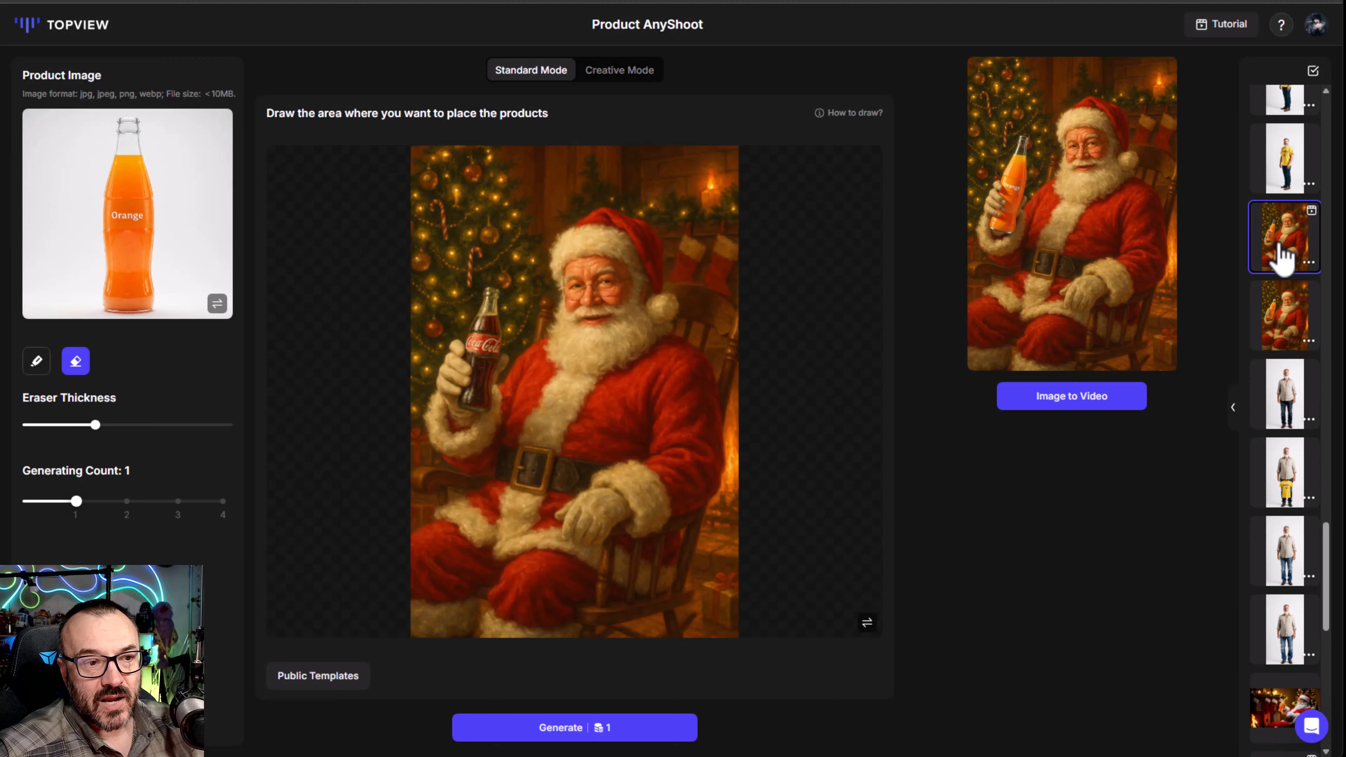
{"action": "scroll", "coordinate": [1010, 604], "scroll_direction": "down", "scroll_amount": 4}
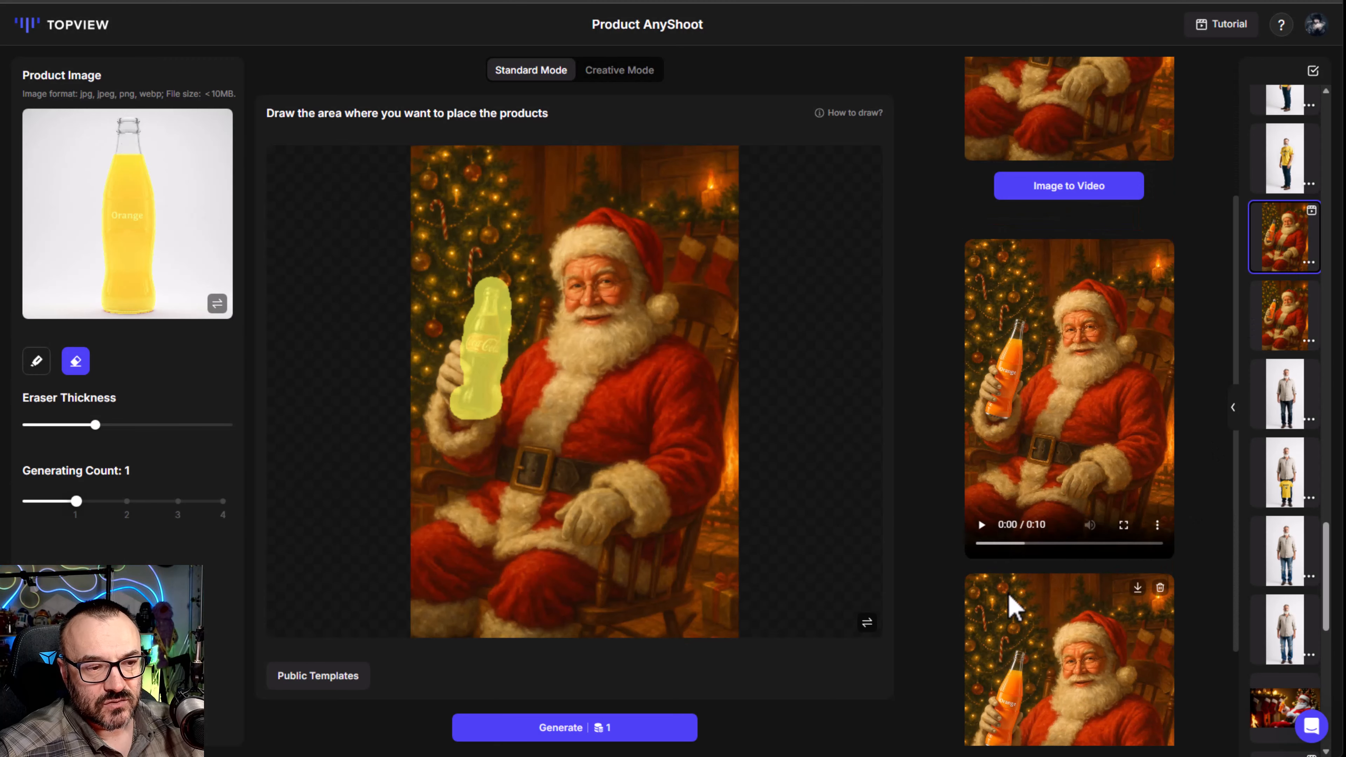
{"action": "scroll", "coordinate": [1028, 567], "scroll_direction": "down", "scroll_amount": 3}
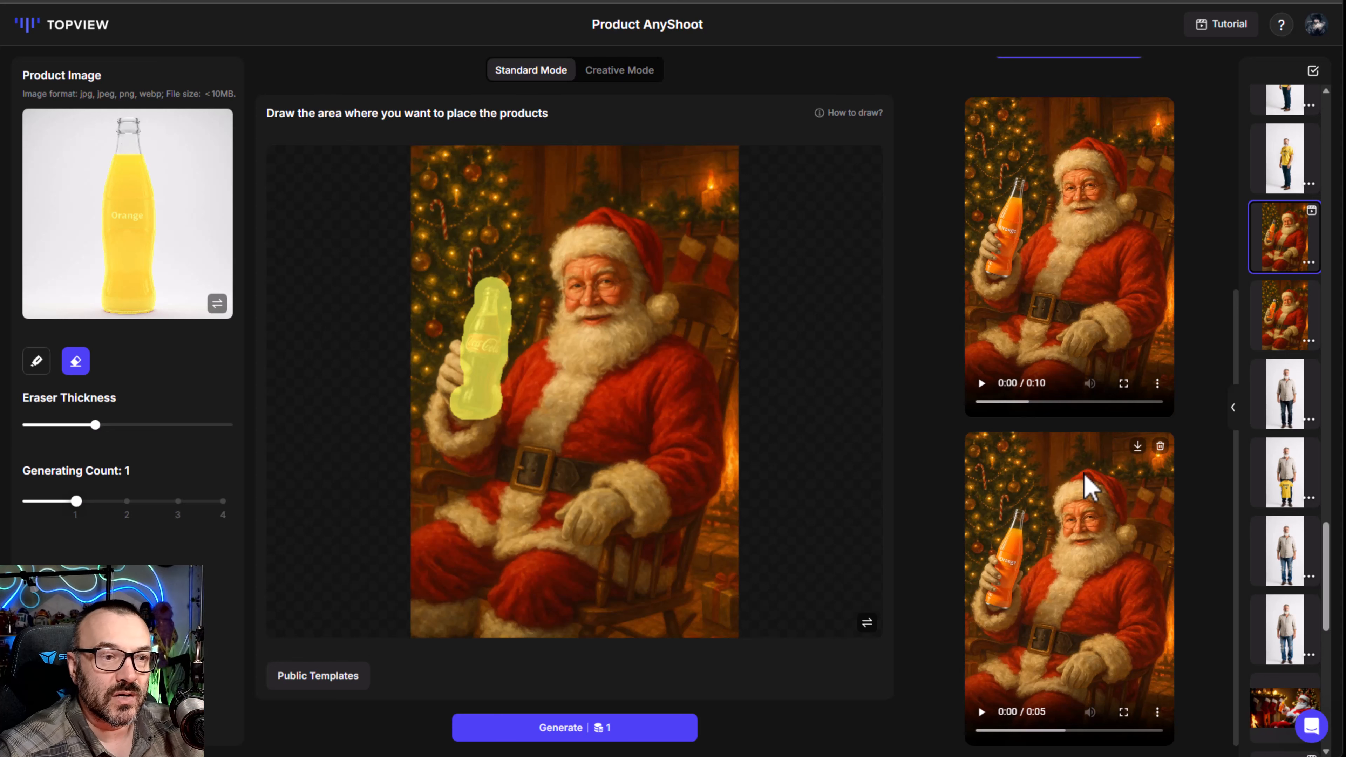
Play the 10-second and 5-second seated Santa videos repeatedly to compare how the bottle is rendered
{"action": "left_click", "coordinate": [982, 382]}
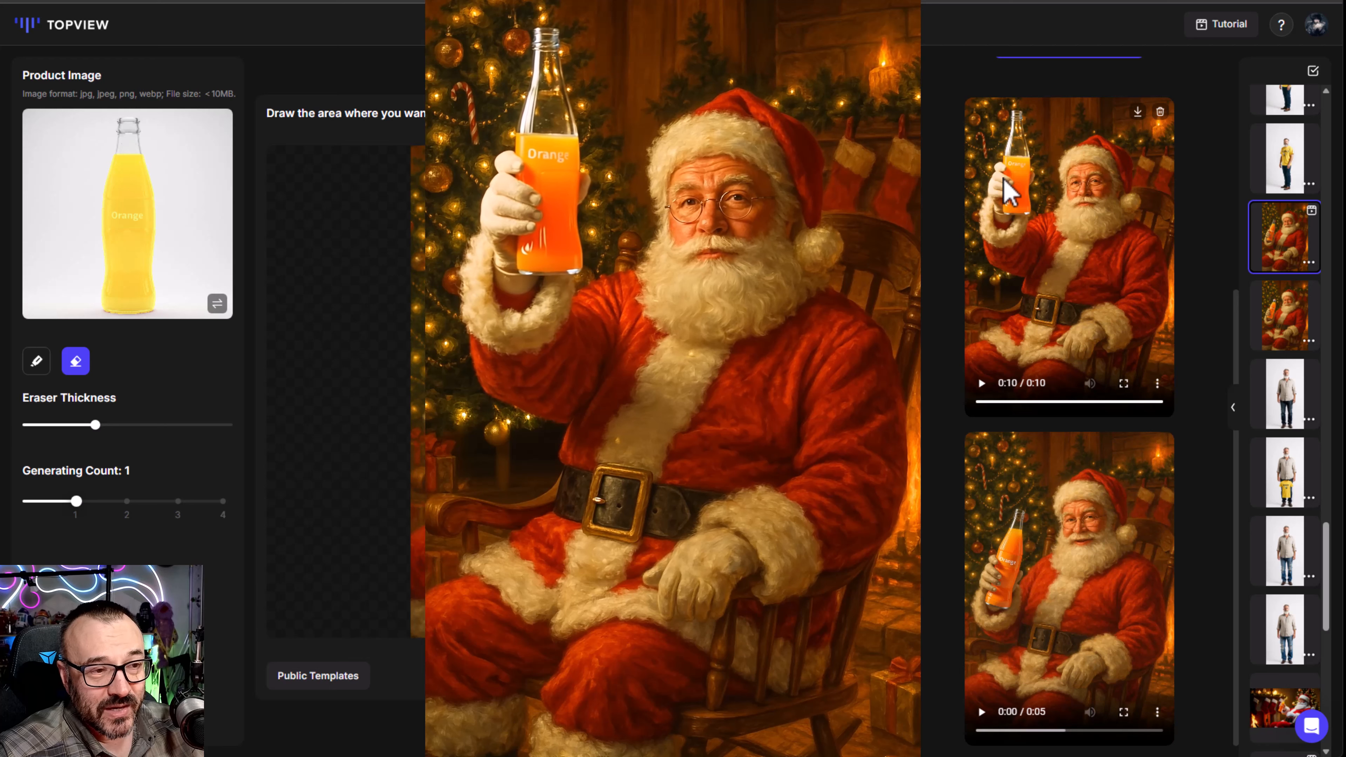
{"action": "left_click", "coordinate": [982, 384]}
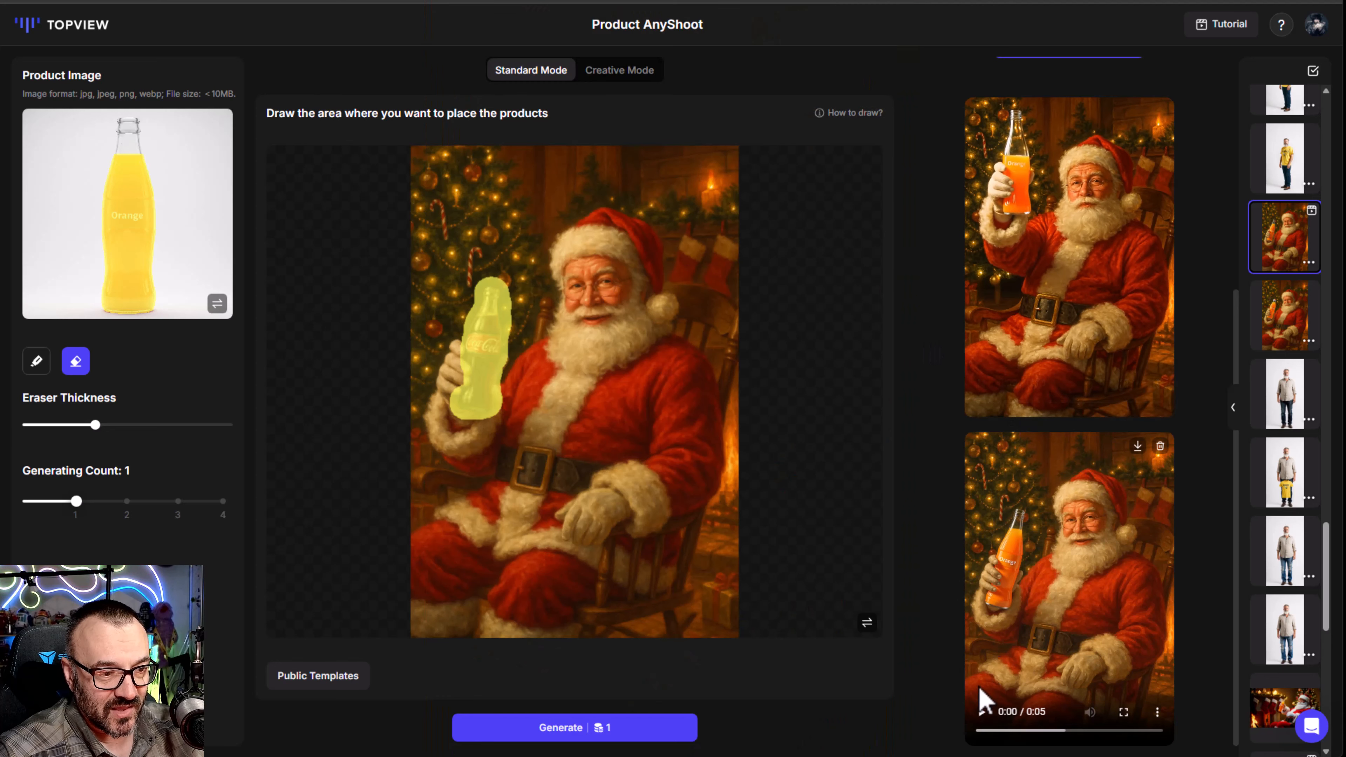
{"action": "left_click", "coordinate": [980, 713]}
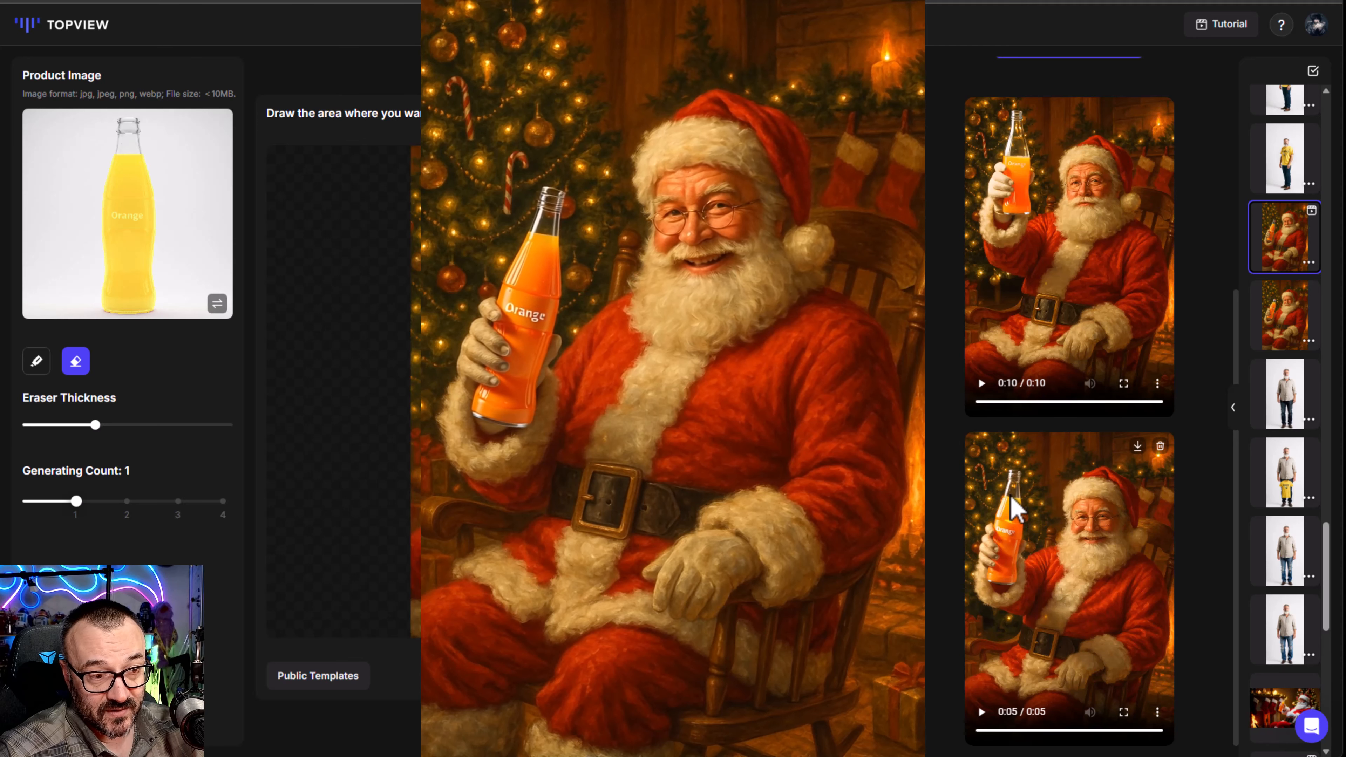
{"action": "left_click", "coordinate": [981, 712]}
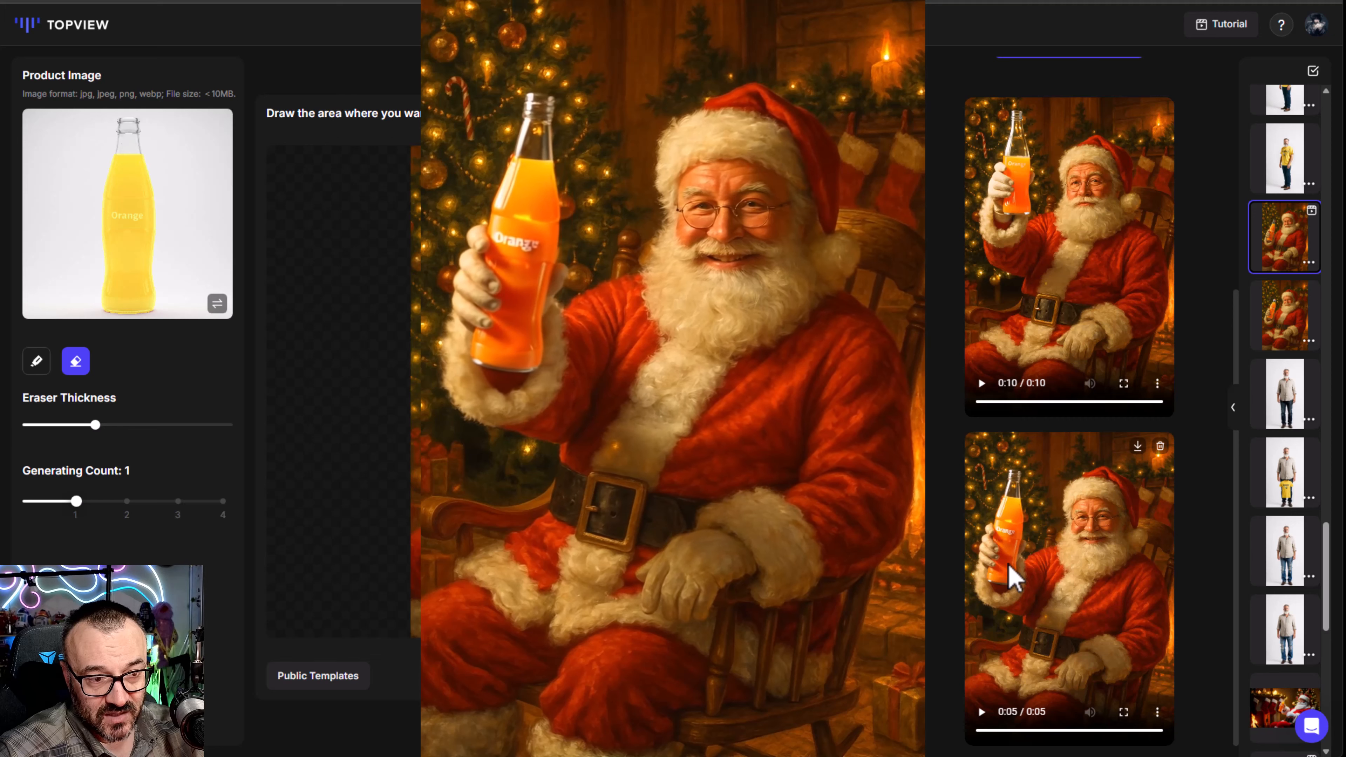
{"action": "left_click", "coordinate": [981, 384]}
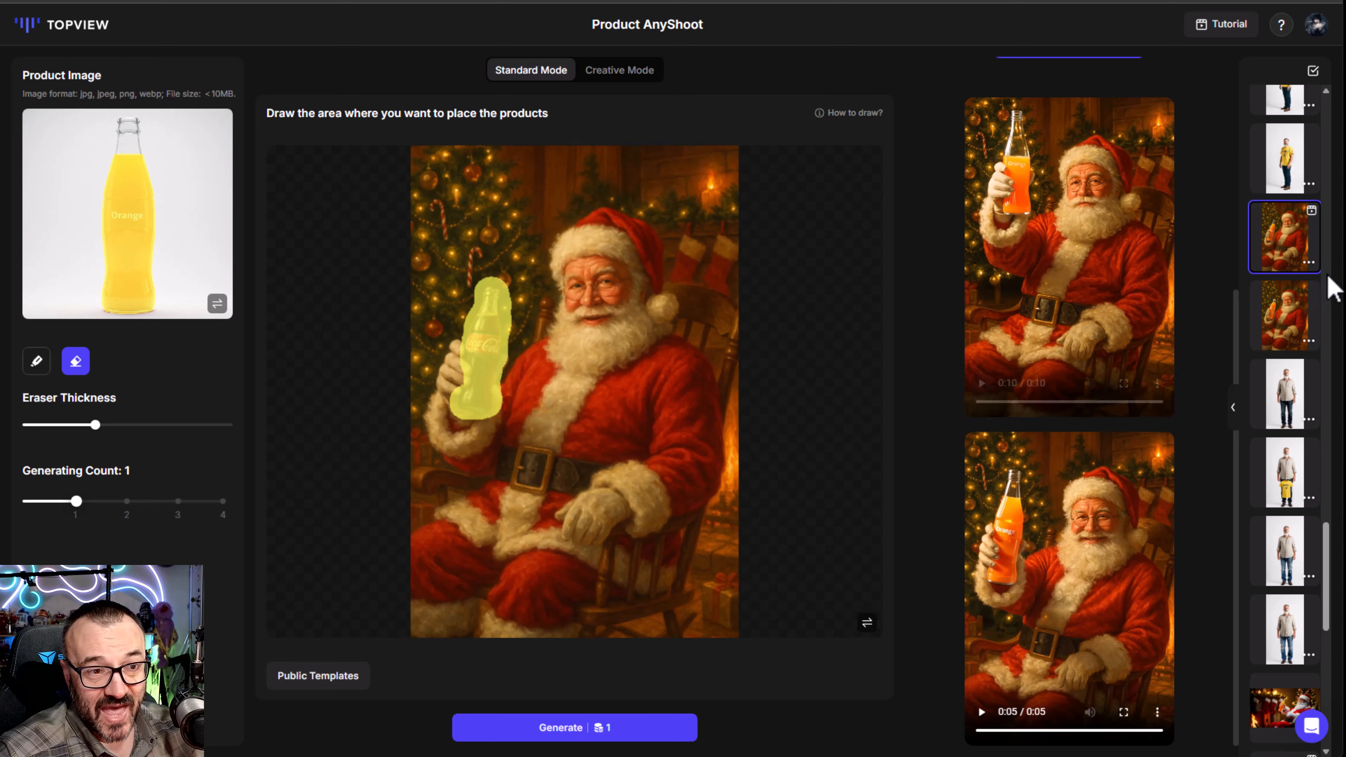
Open the yellow GEEKAPALY T-shirt composite from the history and examine the result
{"action": "scroll", "coordinate": [1327, 292], "scroll_direction": "up", "scroll_amount": 3}
{"action": "left_click", "coordinate": [1288, 310]}
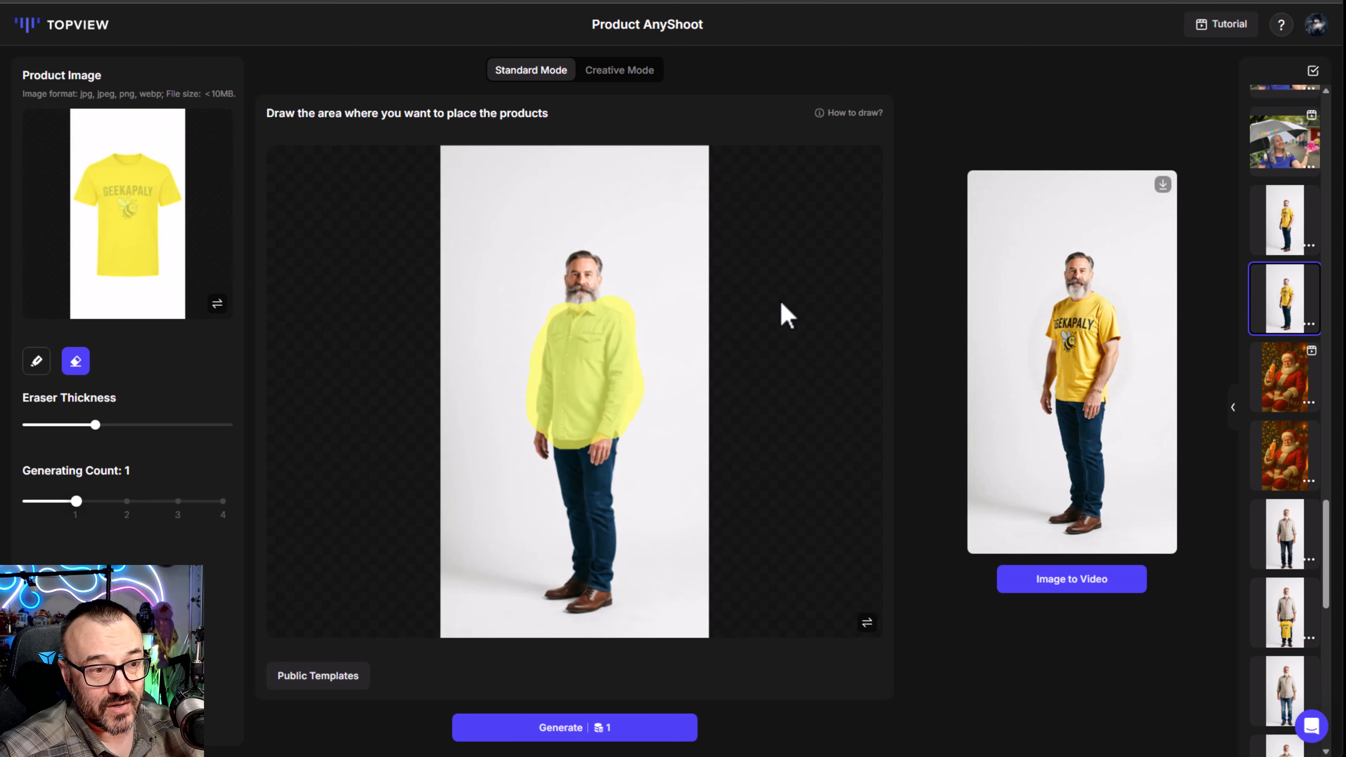
{"action": "scroll", "coordinate": [1286, 458], "scroll_direction": "up", "scroll_amount": 5}
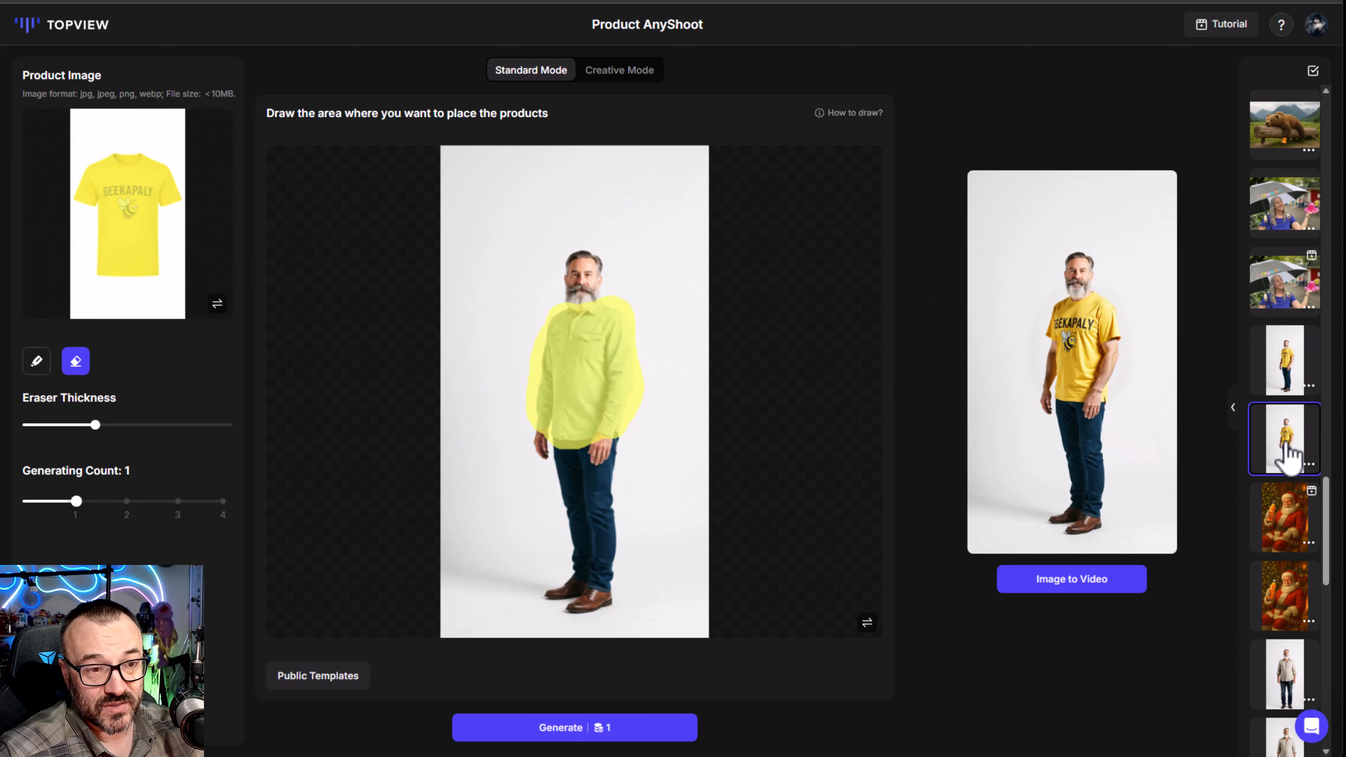
Open the pink octopus composite and erase the mask above the woman's palm to examine the original photo
{"action": "left_click", "coordinate": [1280, 271]}
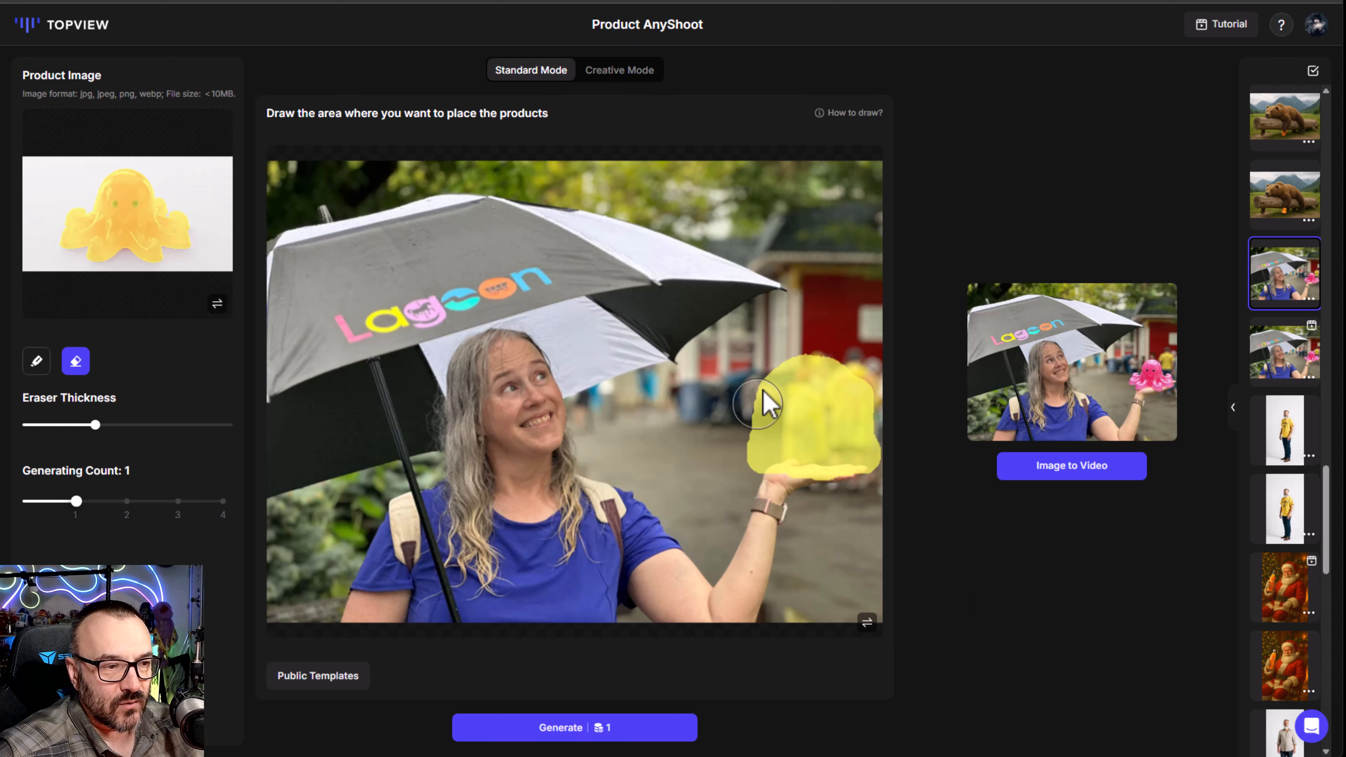
{"action": "mouse_move", "coordinate": [787, 385]}
{"action": "left_mouse_down"}
{"action": "mouse_move", "coordinate": [723, 417]}
{"action": "mouse_move", "coordinate": [817, 407]}
{"action": "mouse_move", "coordinate": [773, 457]}
{"action": "mouse_move", "coordinate": [871, 365]}
{"action": "mouse_move", "coordinate": [863, 458]}
{"action": "mouse_move", "coordinate": [790, 477]}
{"action": "left_mouse_up"}
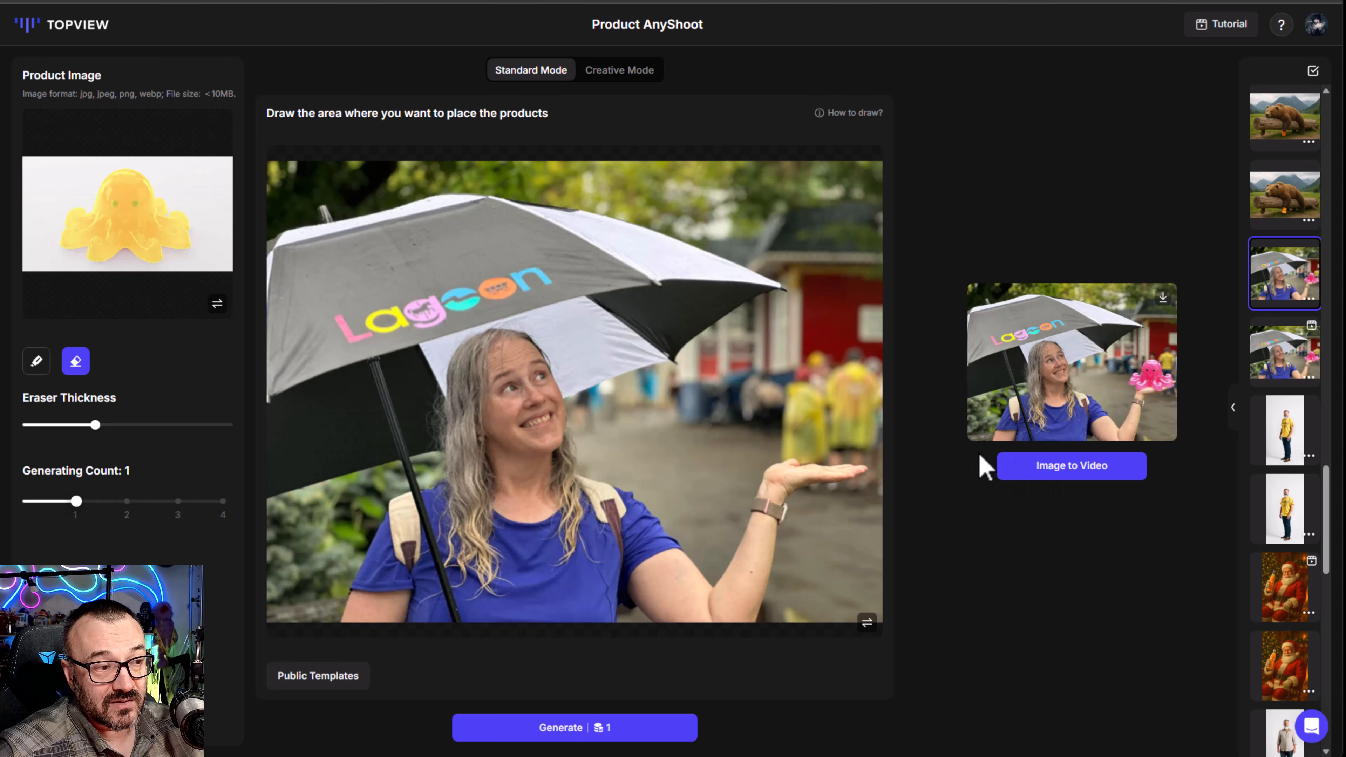
Inspect the Image to Video settings for the octopus composite, close the dialog and play its existing 10-second video
{"action": "left_click", "coordinate": [1053, 474]}
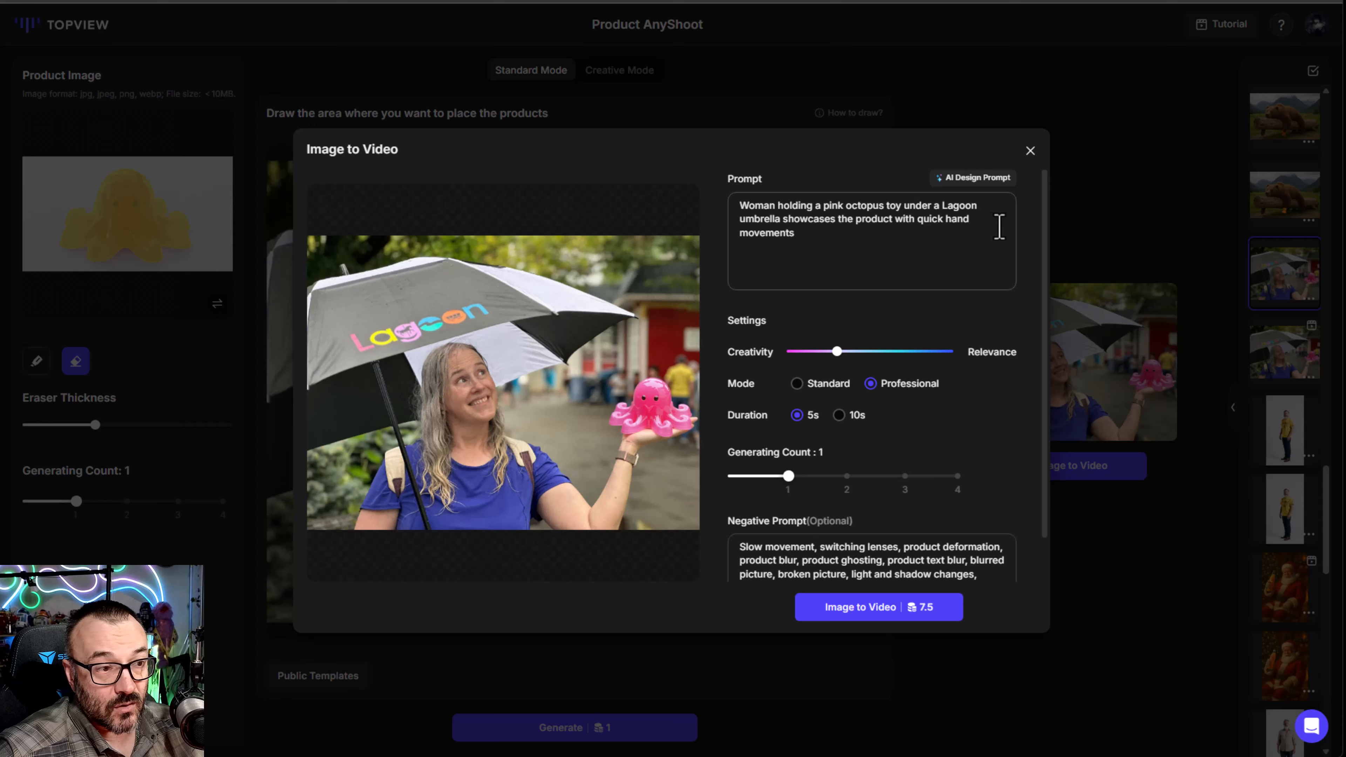
{"action": "left_click", "coordinate": [1030, 151]}
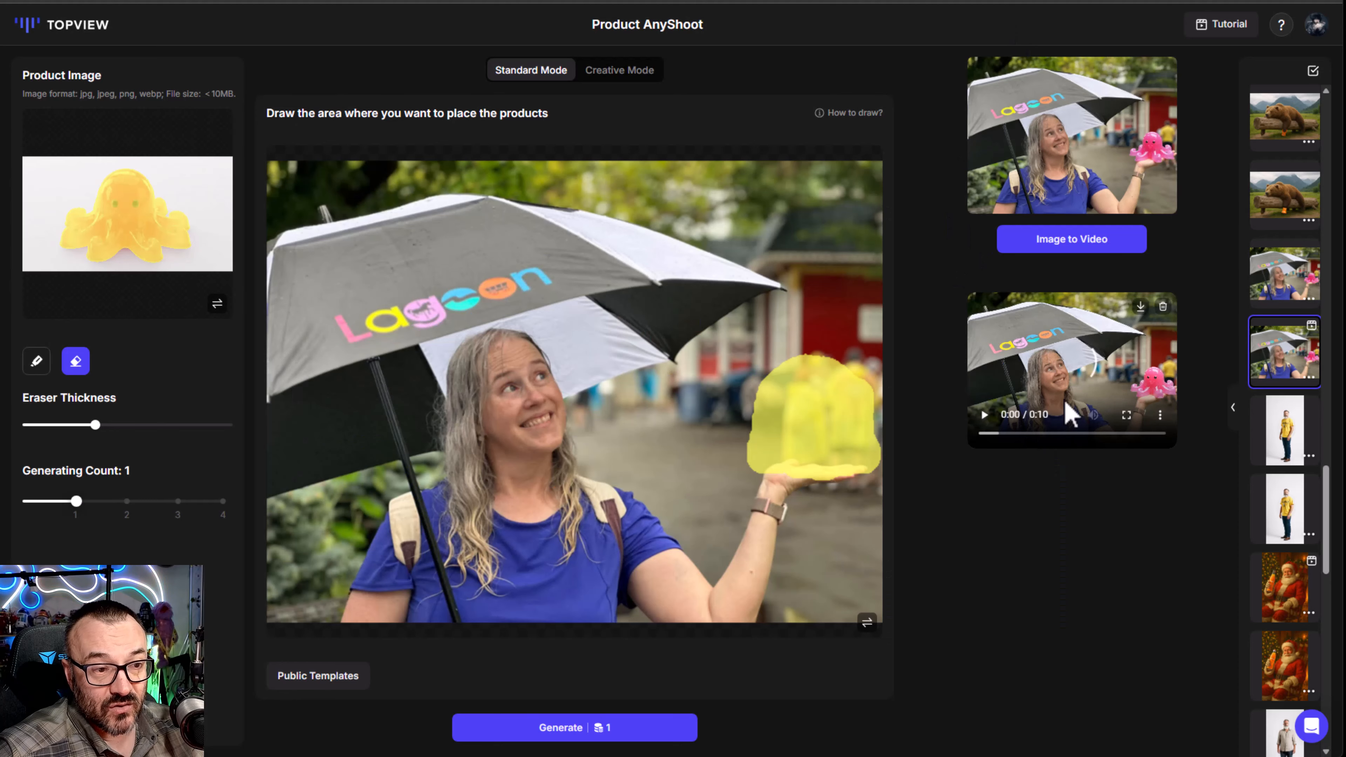
{"action": "left_click", "coordinate": [986, 417]}
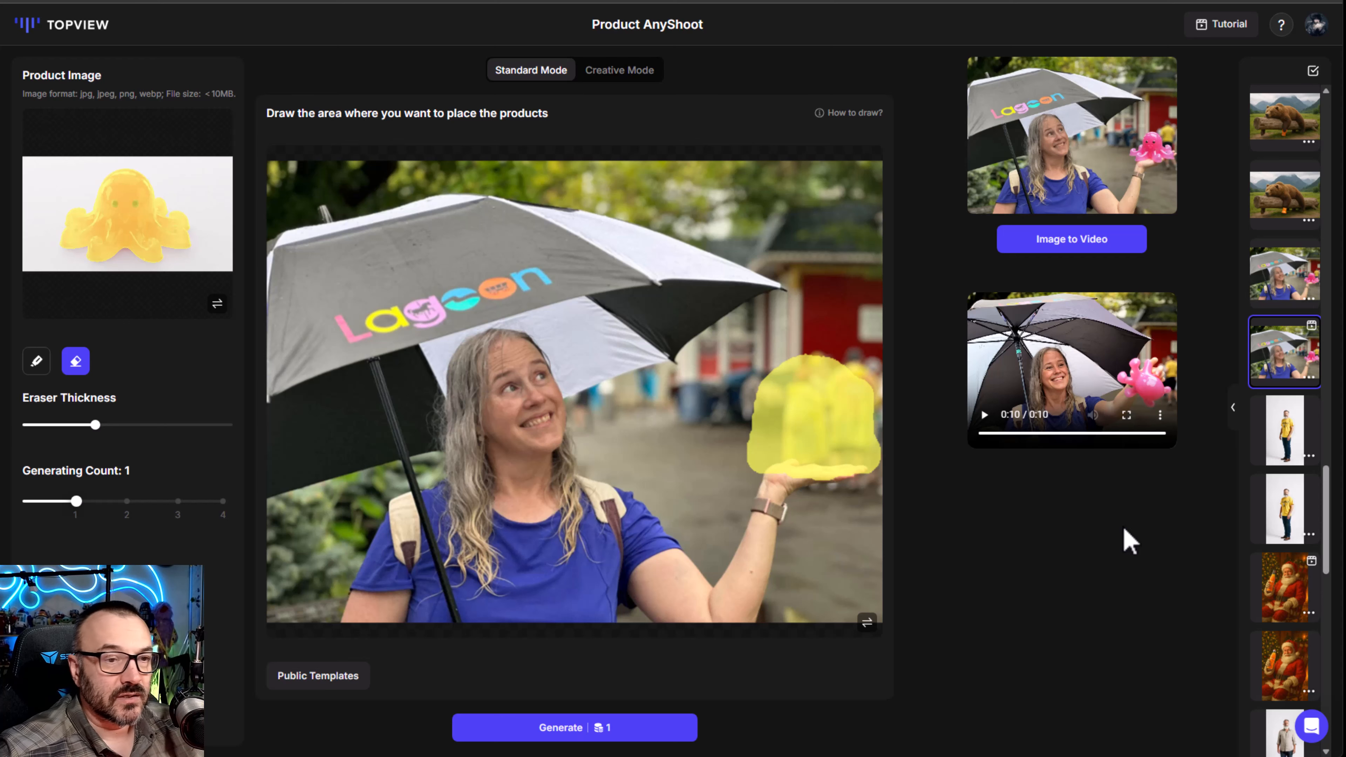
Find the straw hat composite in the history and open it along with its video entry
{"action": "scroll", "coordinate": [1287, 292], "scroll_direction": "down", "scroll_amount": 10}
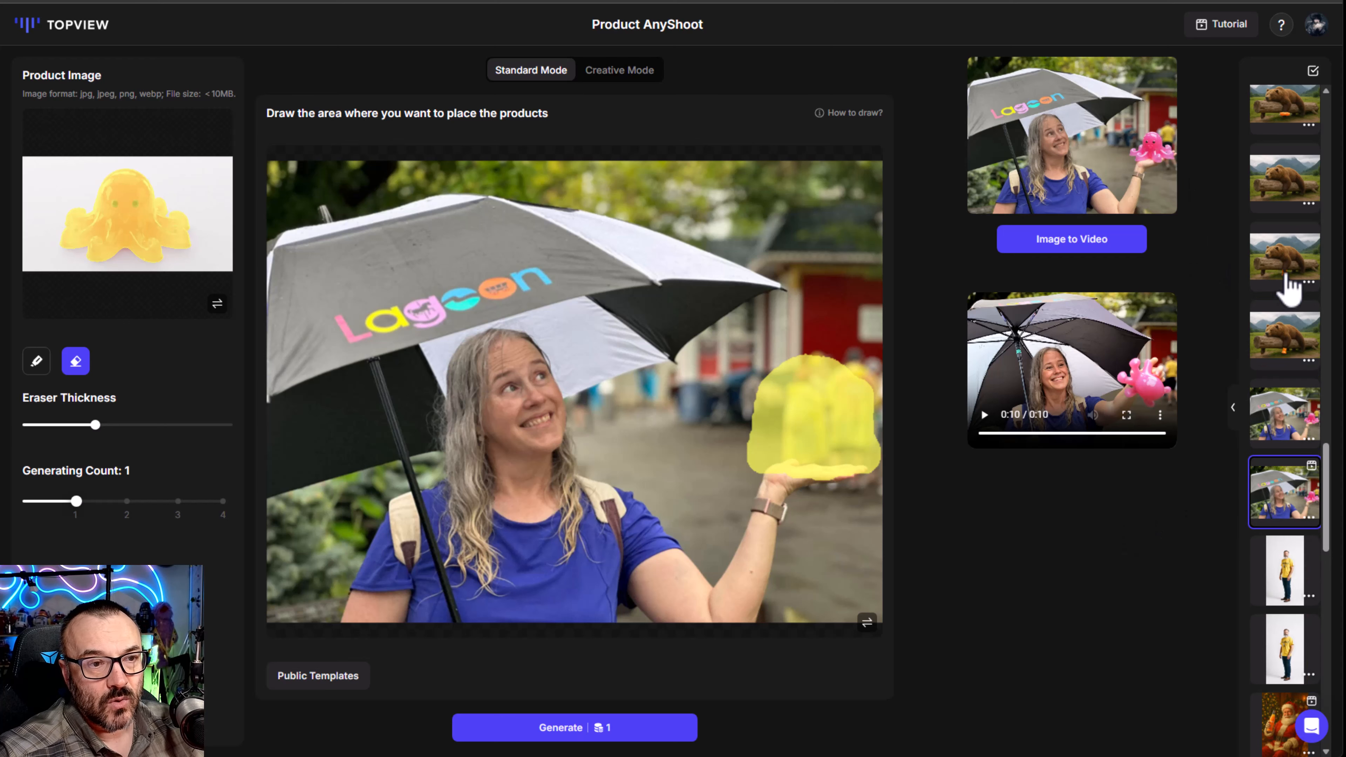
{"action": "scroll", "coordinate": [1289, 295], "scroll_direction": "up", "scroll_amount": 2}
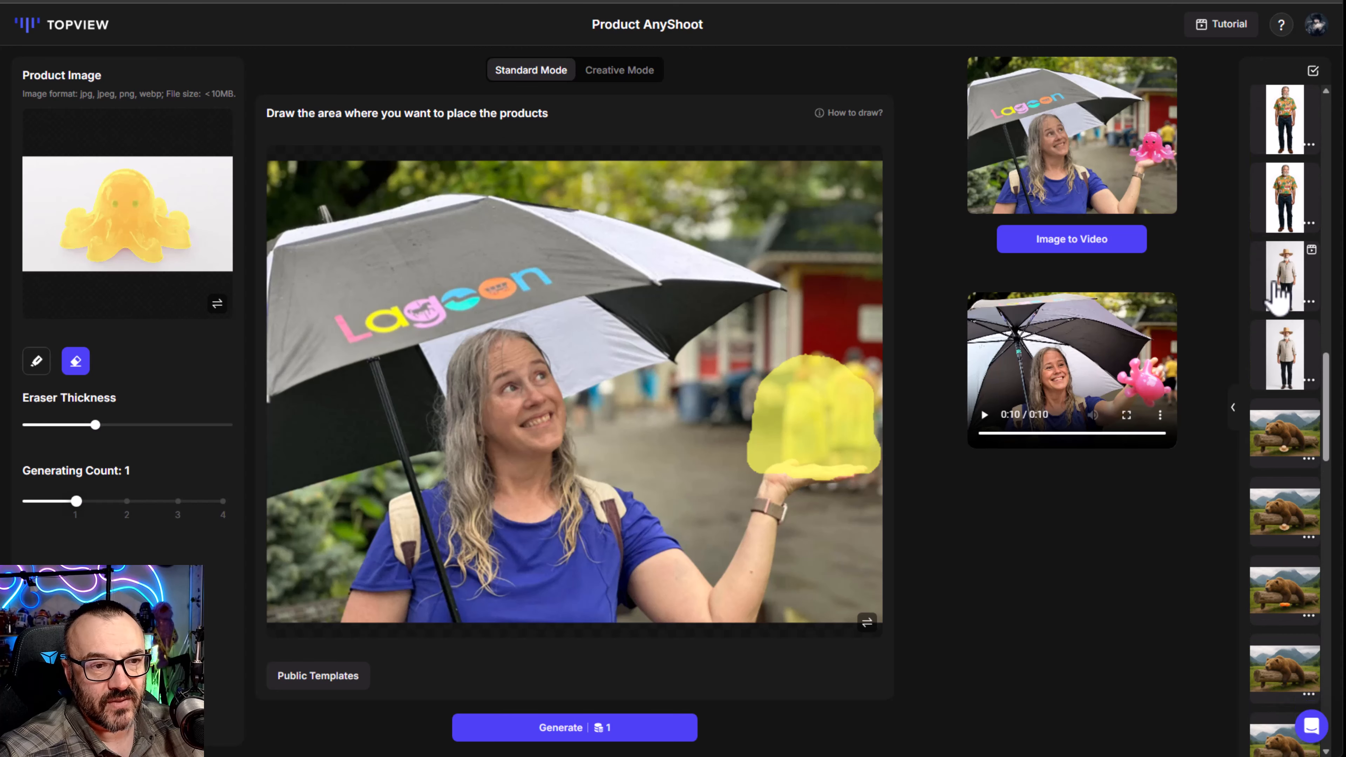
{"action": "scroll", "coordinate": [1278, 300], "scroll_direction": "up", "scroll_amount": 2}
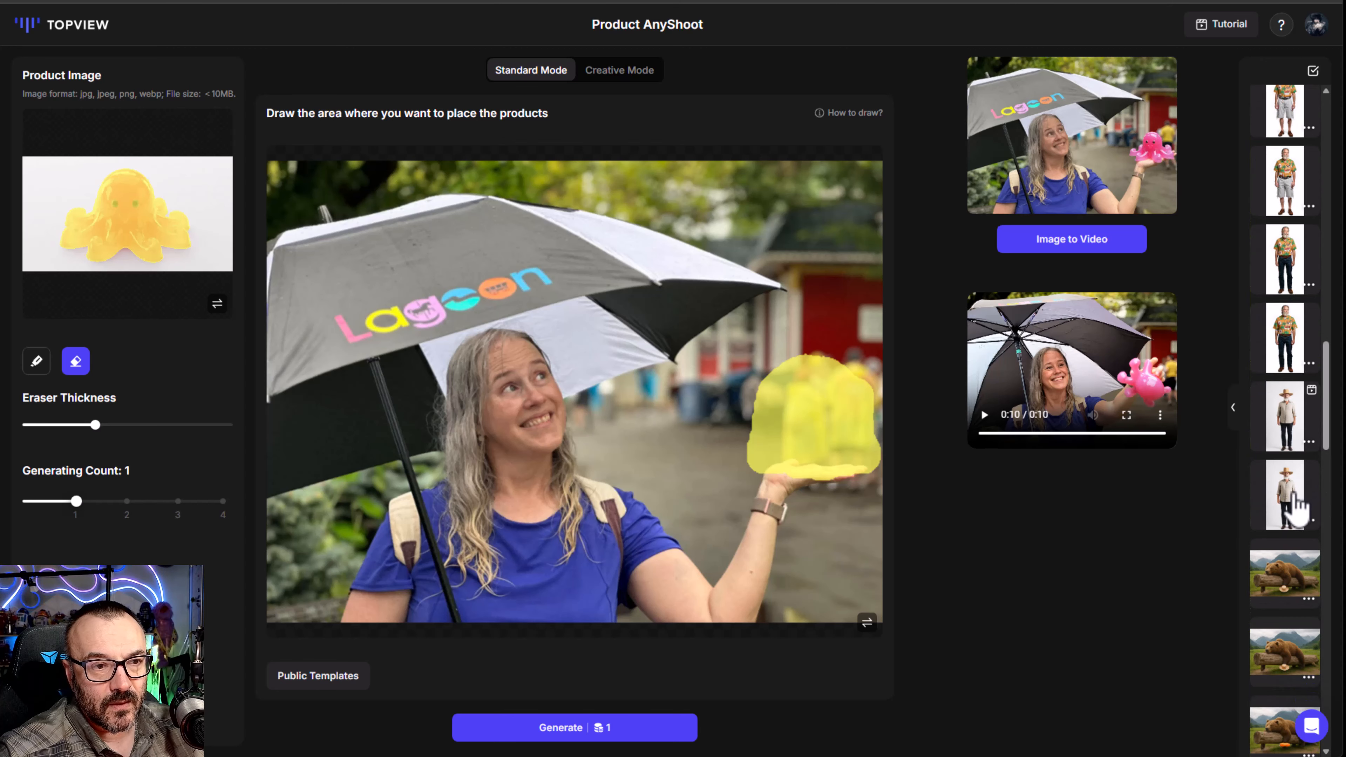
{"action": "left_click", "coordinate": [1296, 505]}
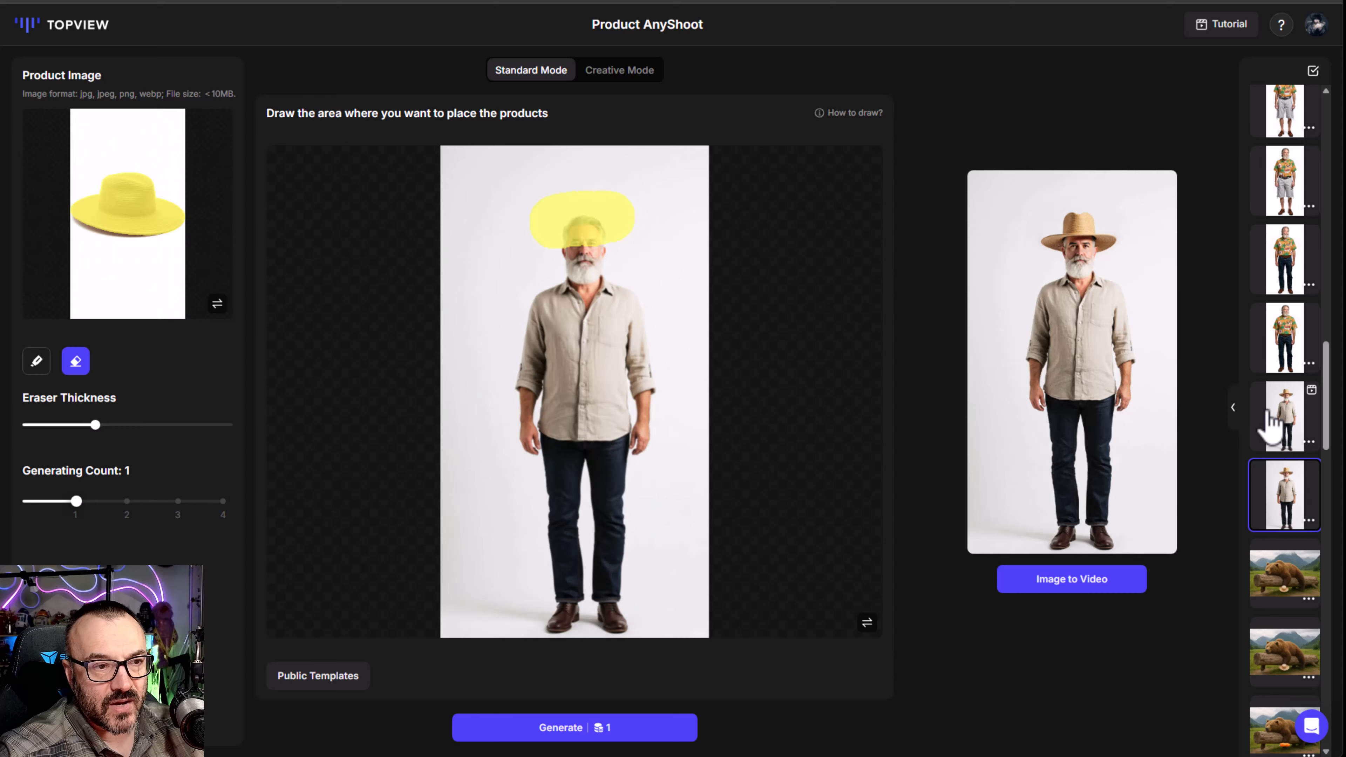
{"action": "left_click", "coordinate": [1291, 424]}
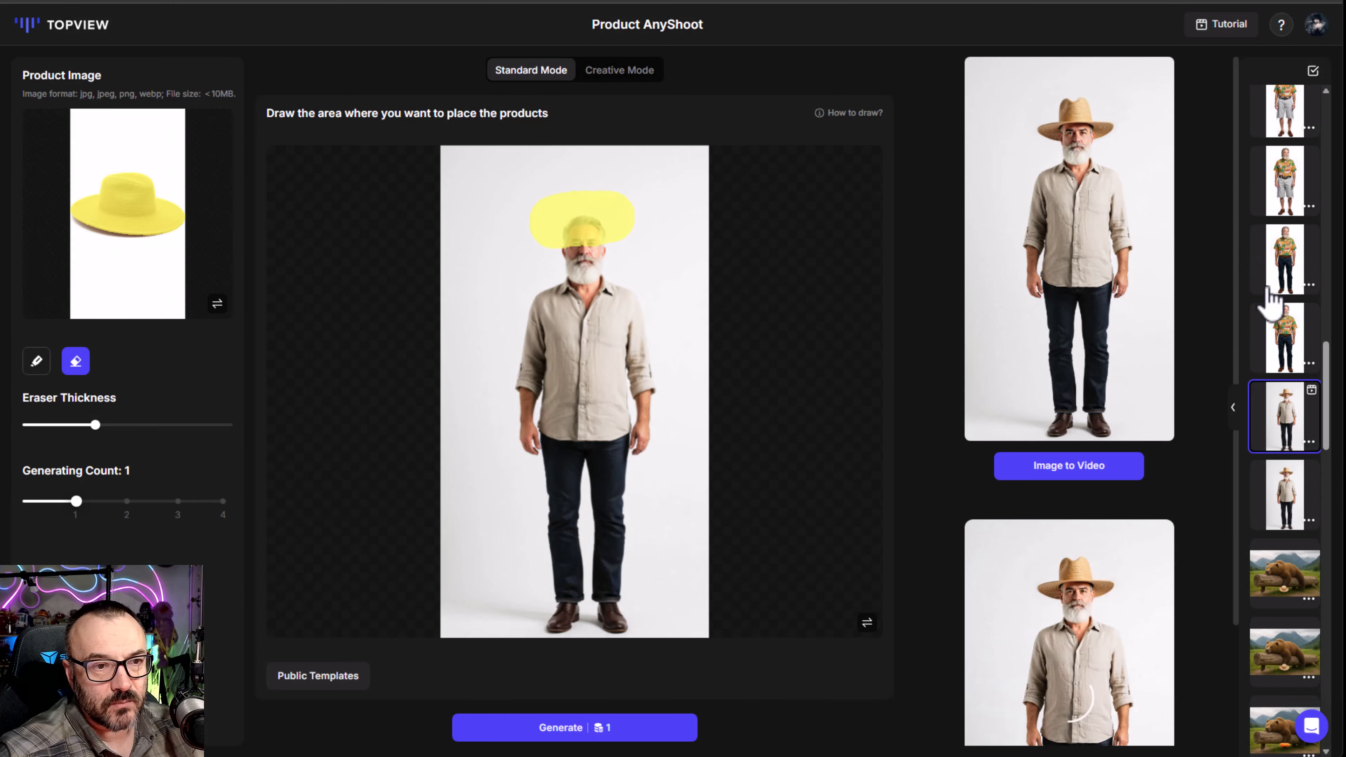
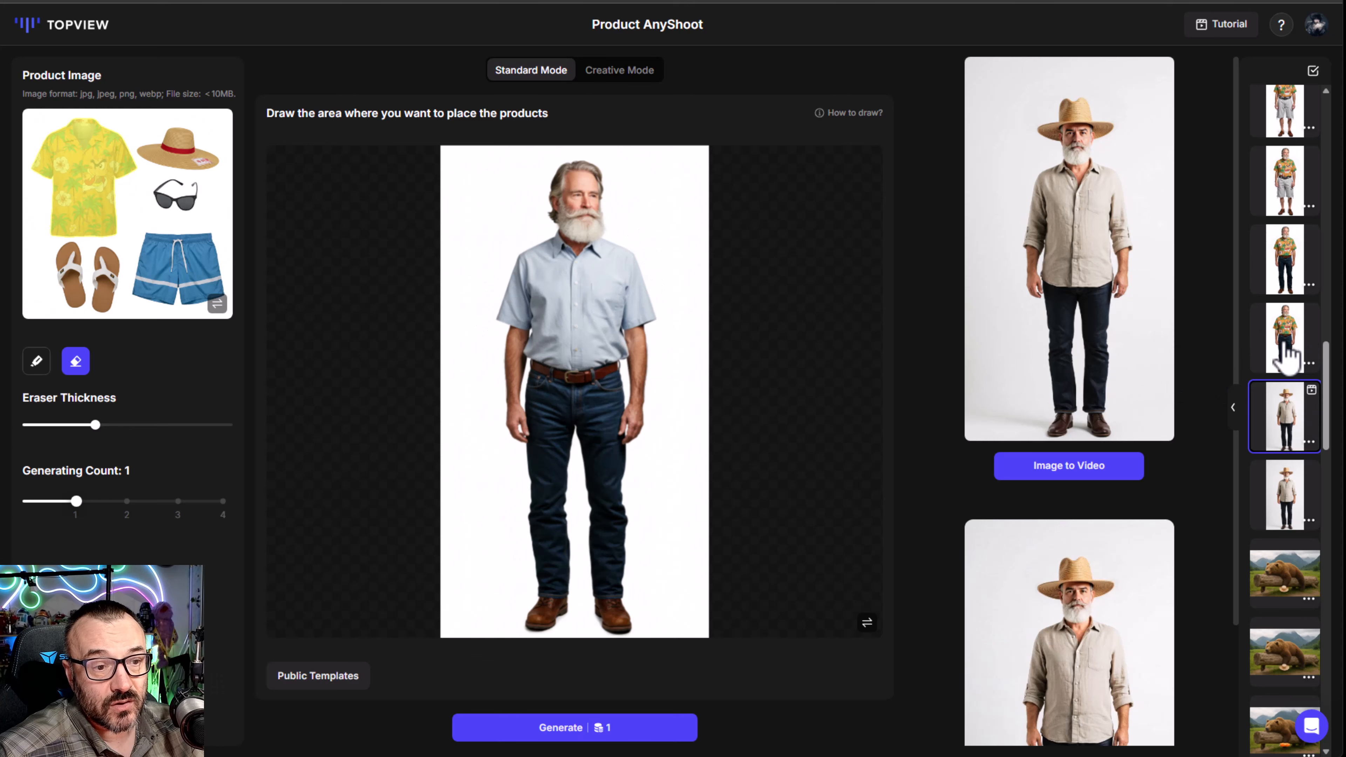
Open the Hawaiian shirt composites and the grey cargo shorts composite from the history to compare the outfit changes
{"action": "left_click", "coordinate": [1286, 354]}
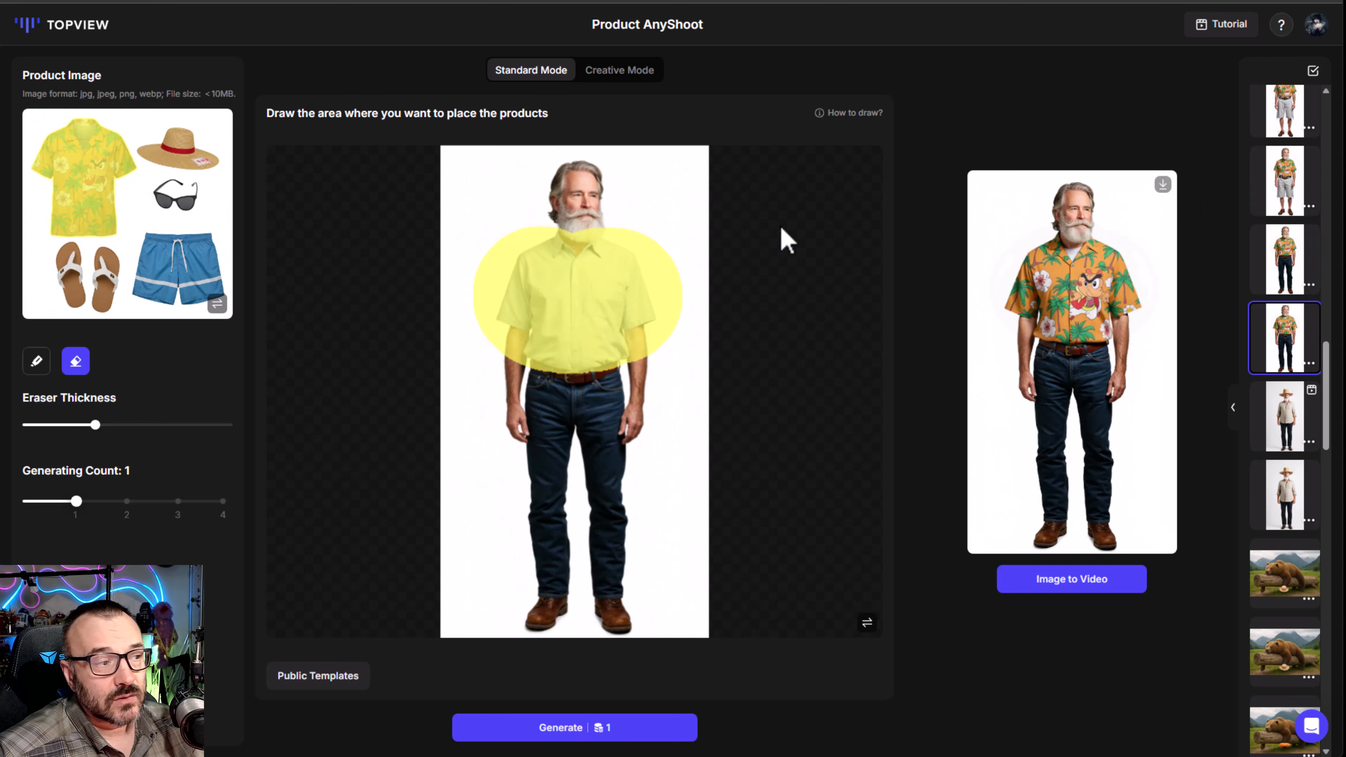
{"action": "left_click", "coordinate": [1291, 185]}
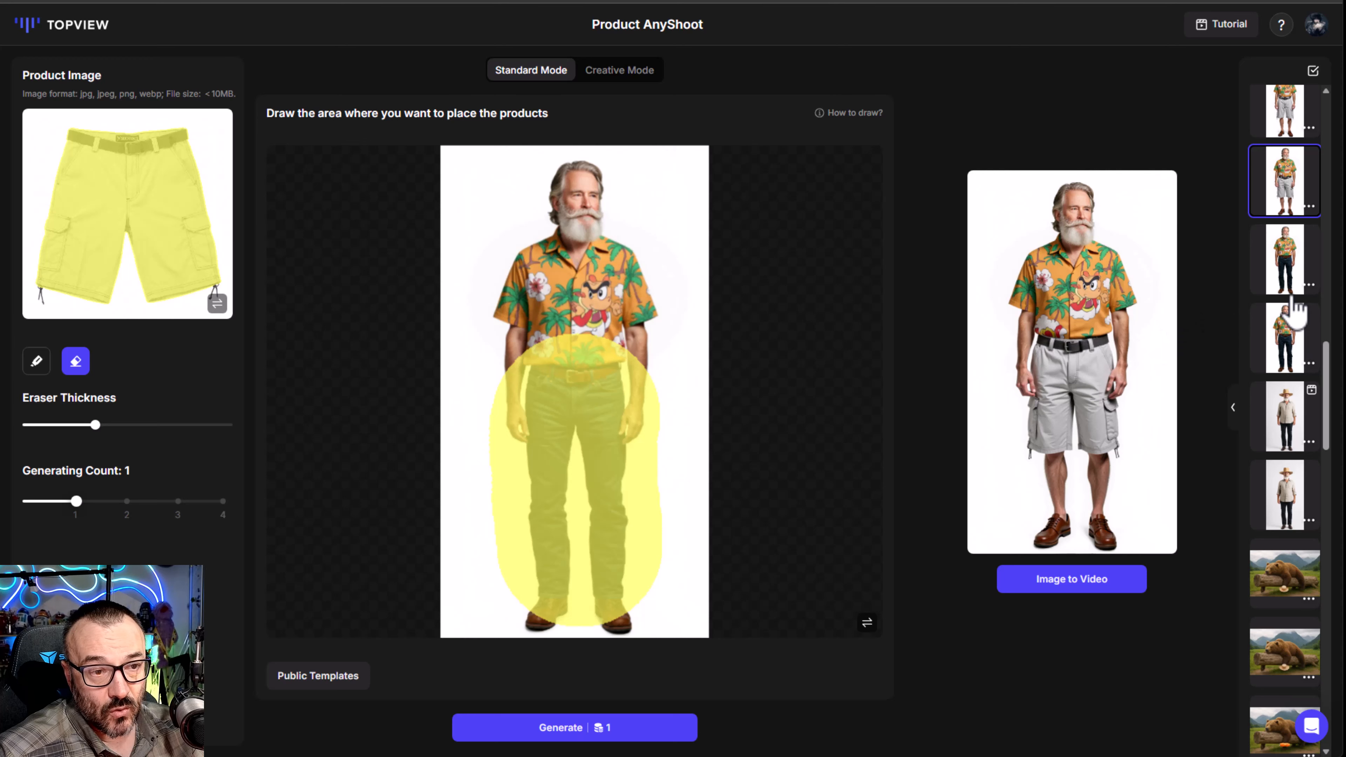
{"action": "left_click", "coordinate": [1288, 279]}
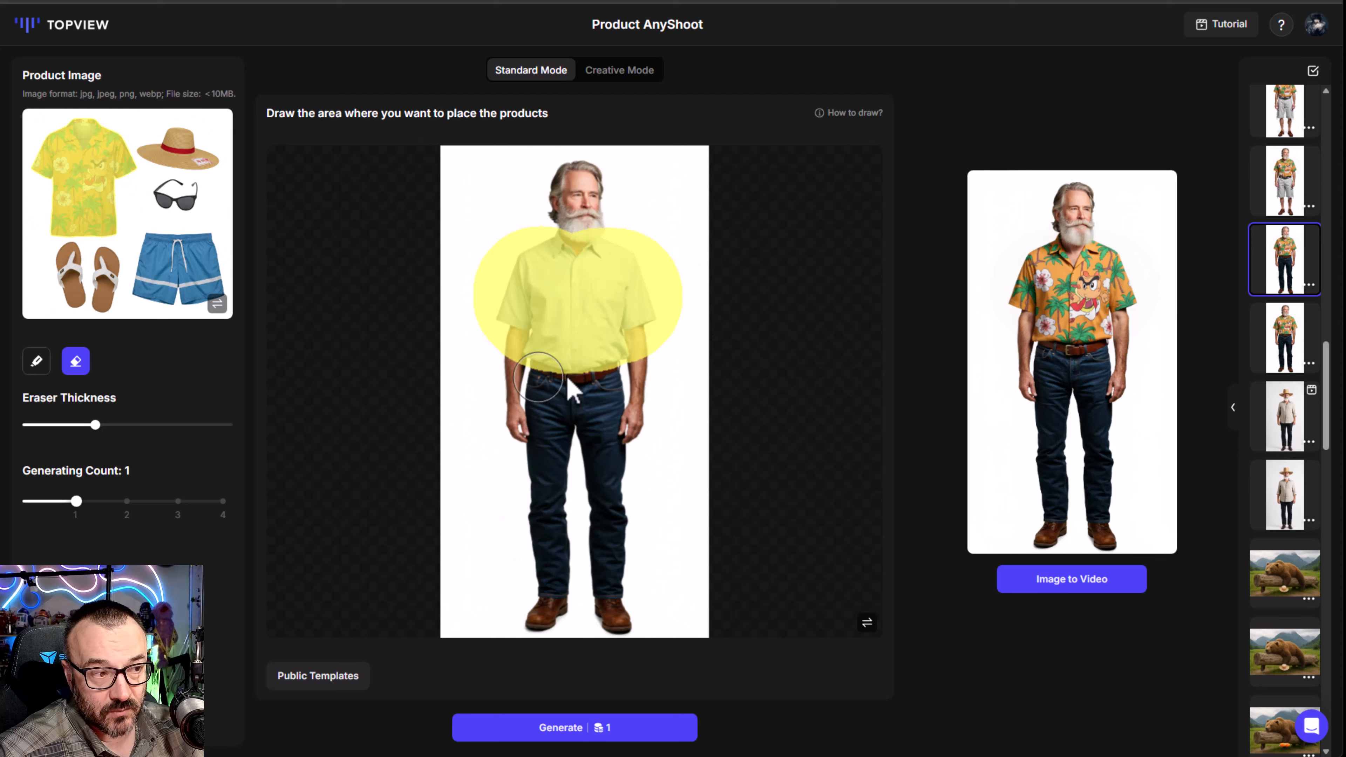
{"action": "left_click", "coordinate": [1298, 204]}
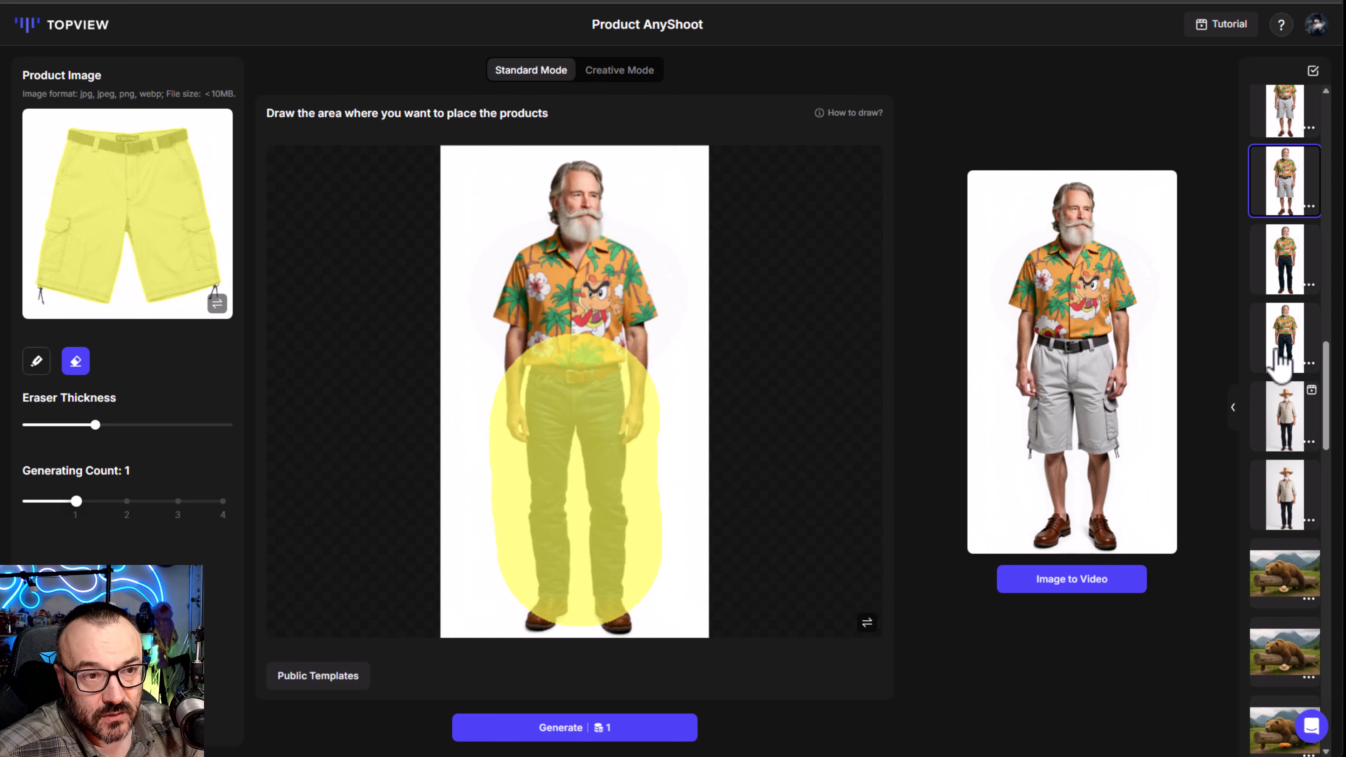
Open the composite that adds the straw hat to the man in Hawaiian shirt and shorts, and examine the result
{"action": "scroll", "coordinate": [1277, 355], "scroll_direction": "up", "scroll_amount": 3}
{"action": "scroll", "coordinate": [1288, 299], "scroll_direction": "up", "scroll_amount": 1}
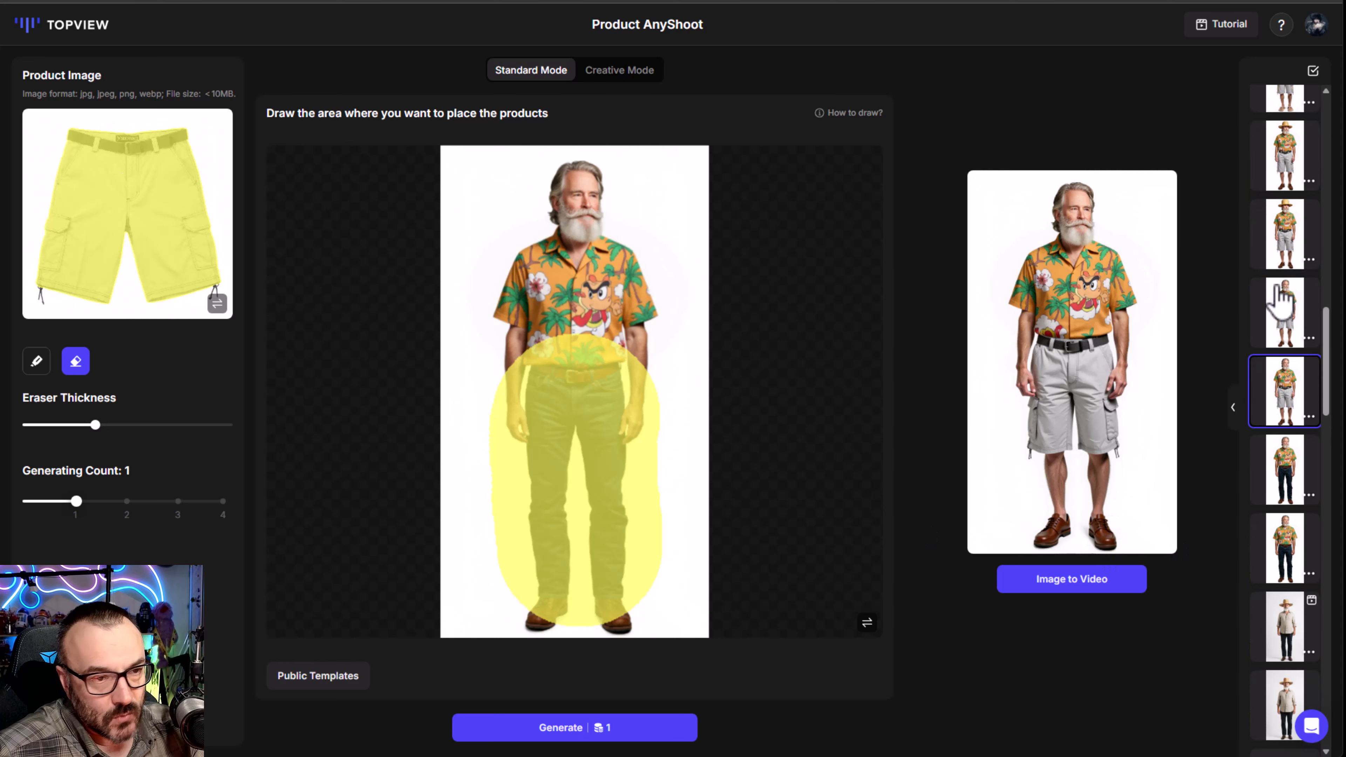
{"action": "left_click", "coordinate": [1285, 236]}
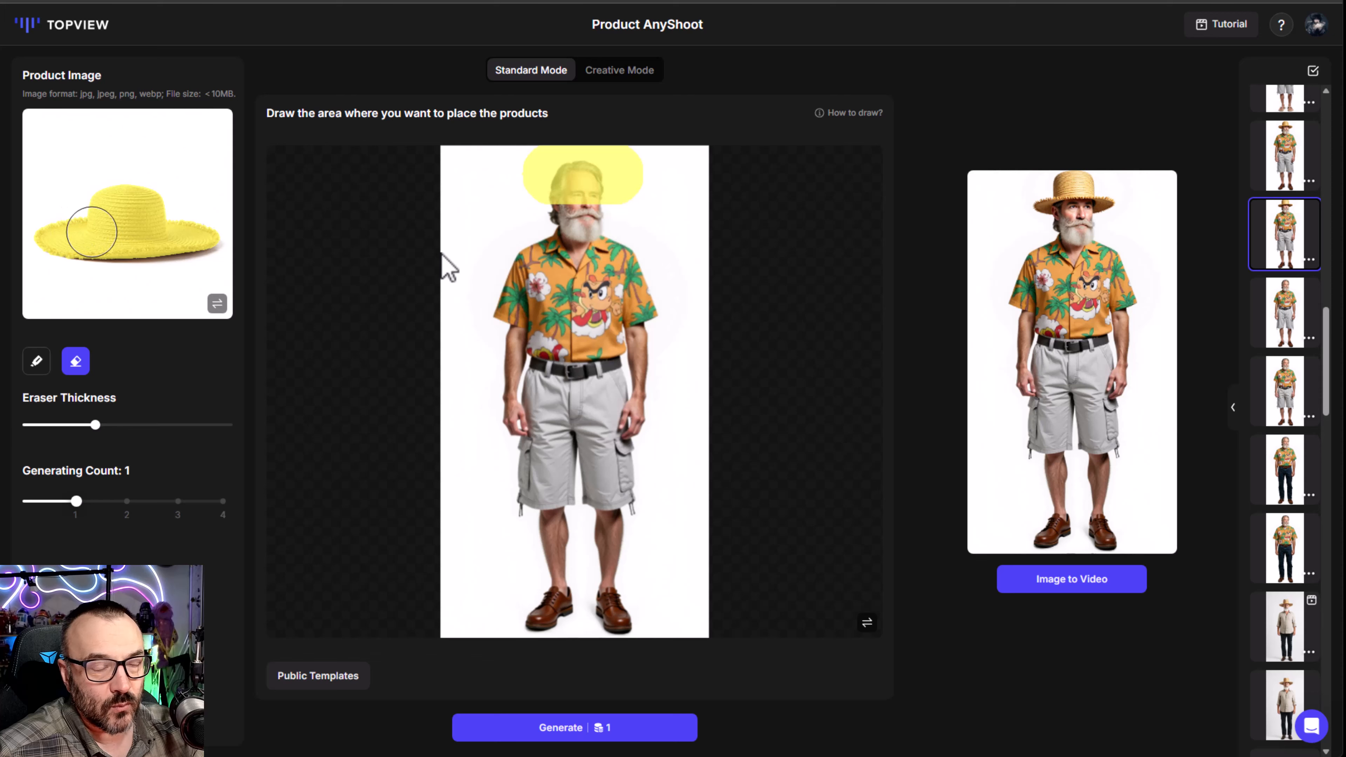
Open the flip-flops composite that has a video entry, examine the finished outfit and play its 10-second video twice
{"action": "scroll", "coordinate": [1313, 324], "scroll_direction": "up", "scroll_amount": 3}
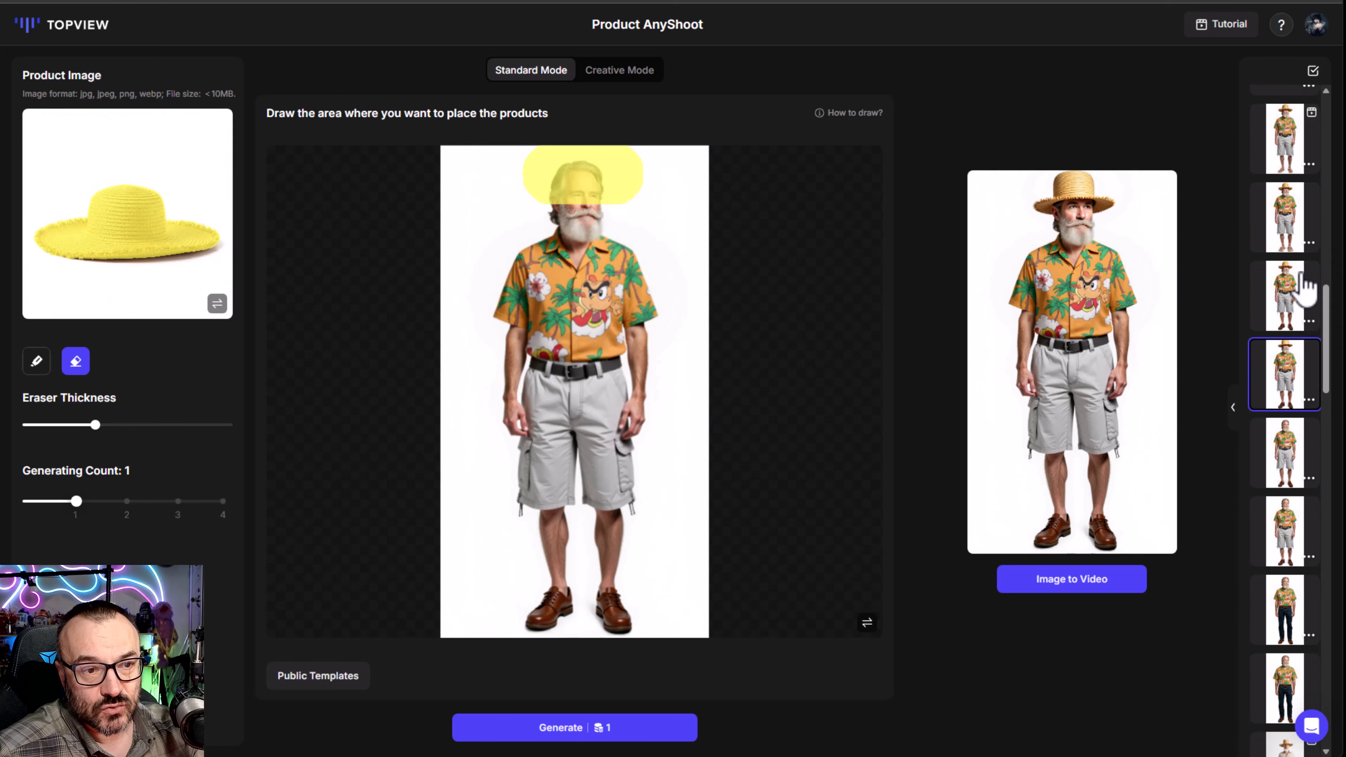
{"action": "left_click", "coordinate": [1288, 164]}
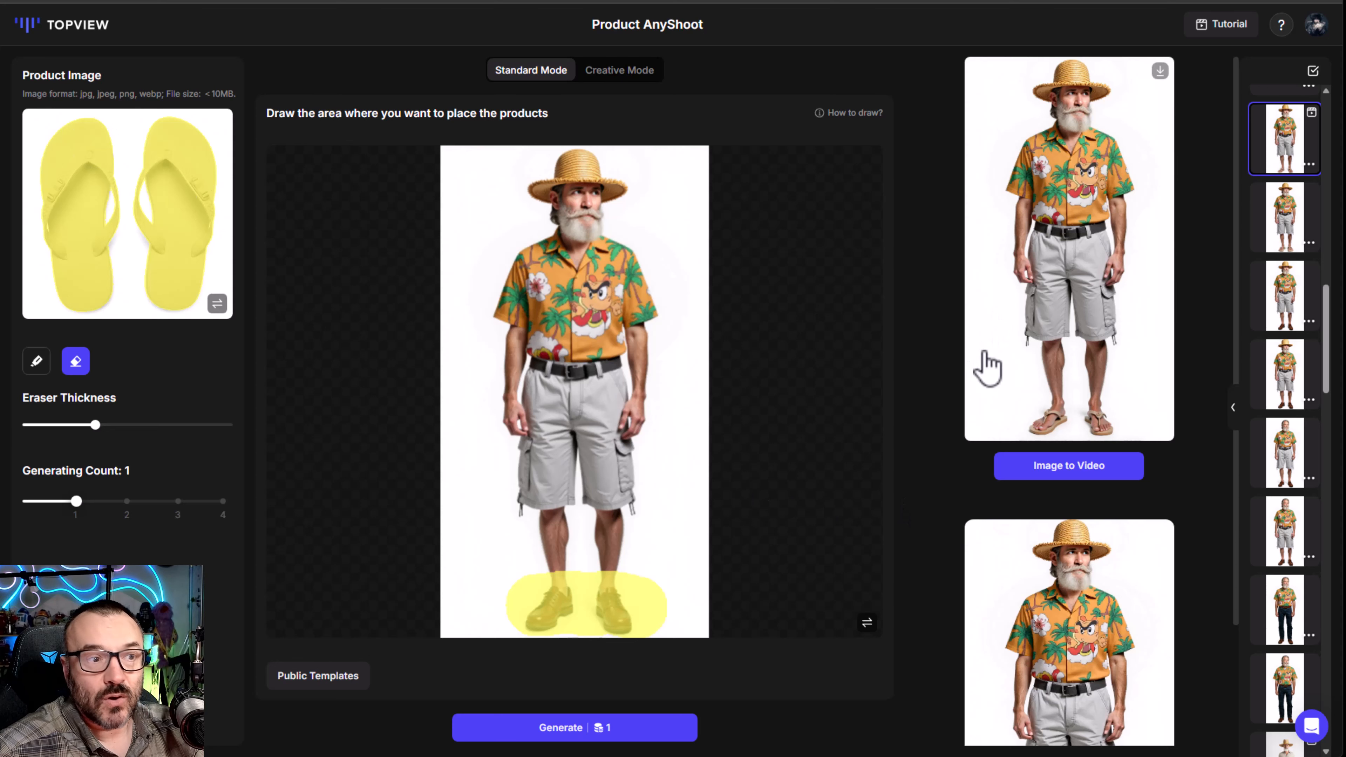
{"action": "scroll", "coordinate": [911, 541], "scroll_direction": "down", "scroll_amount": 3}
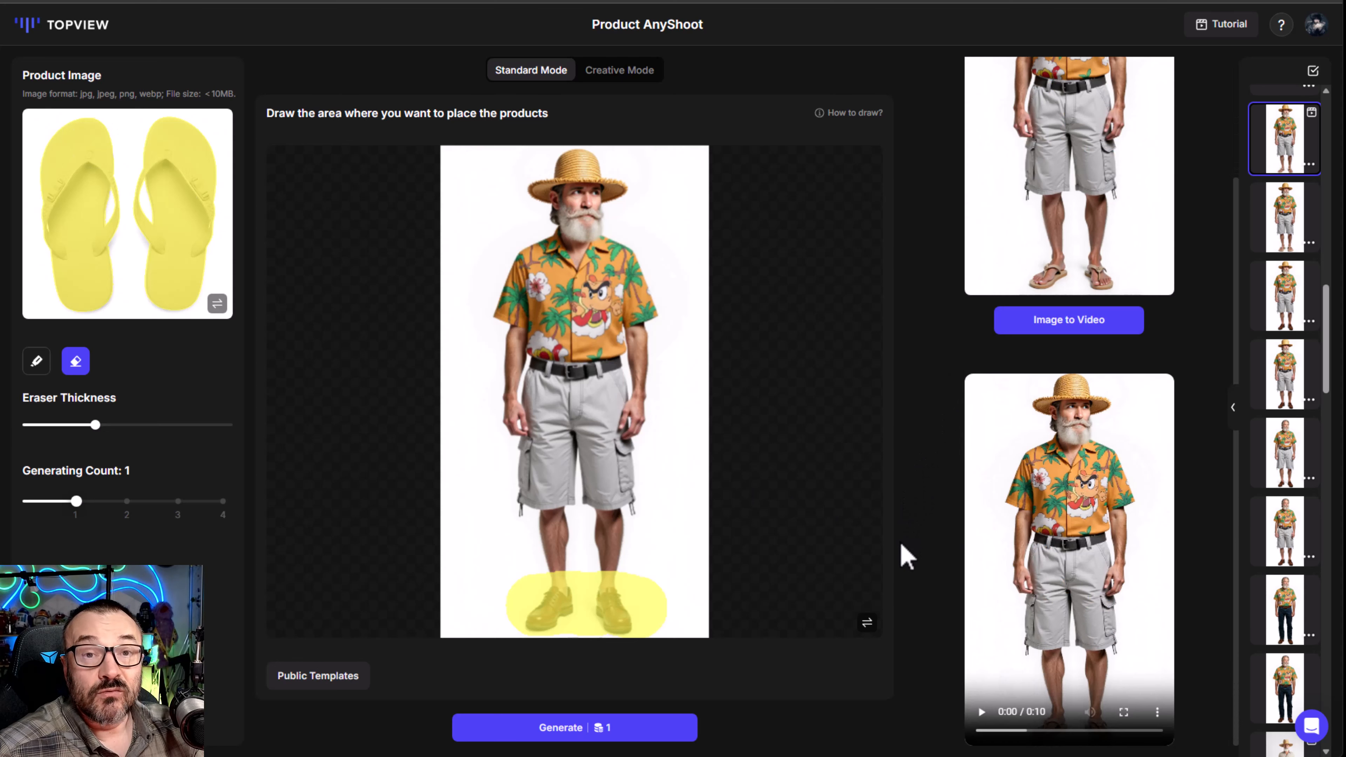
{"action": "scroll", "coordinate": [959, 437], "scroll_direction": "up", "scroll_amount": 3}
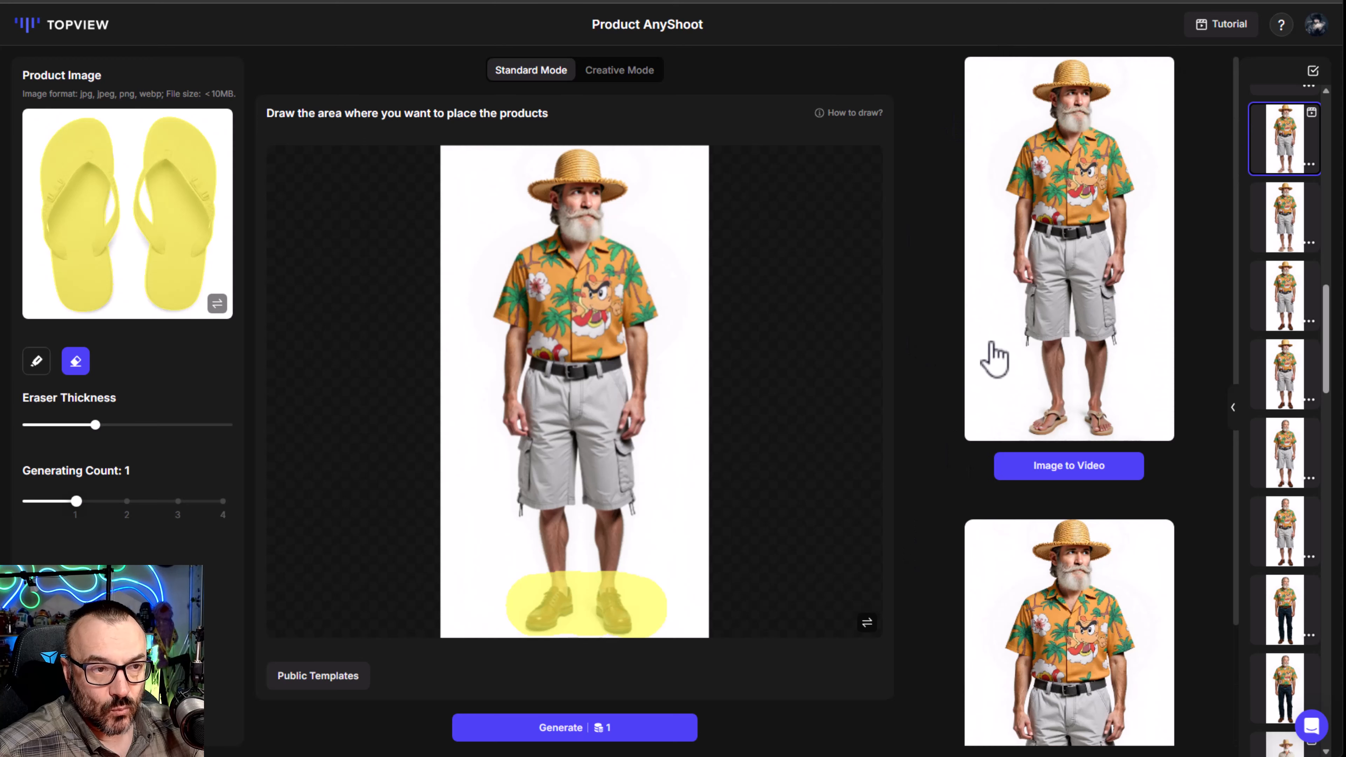
{"action": "scroll", "coordinate": [971, 459], "scroll_direction": "down", "scroll_amount": 3}
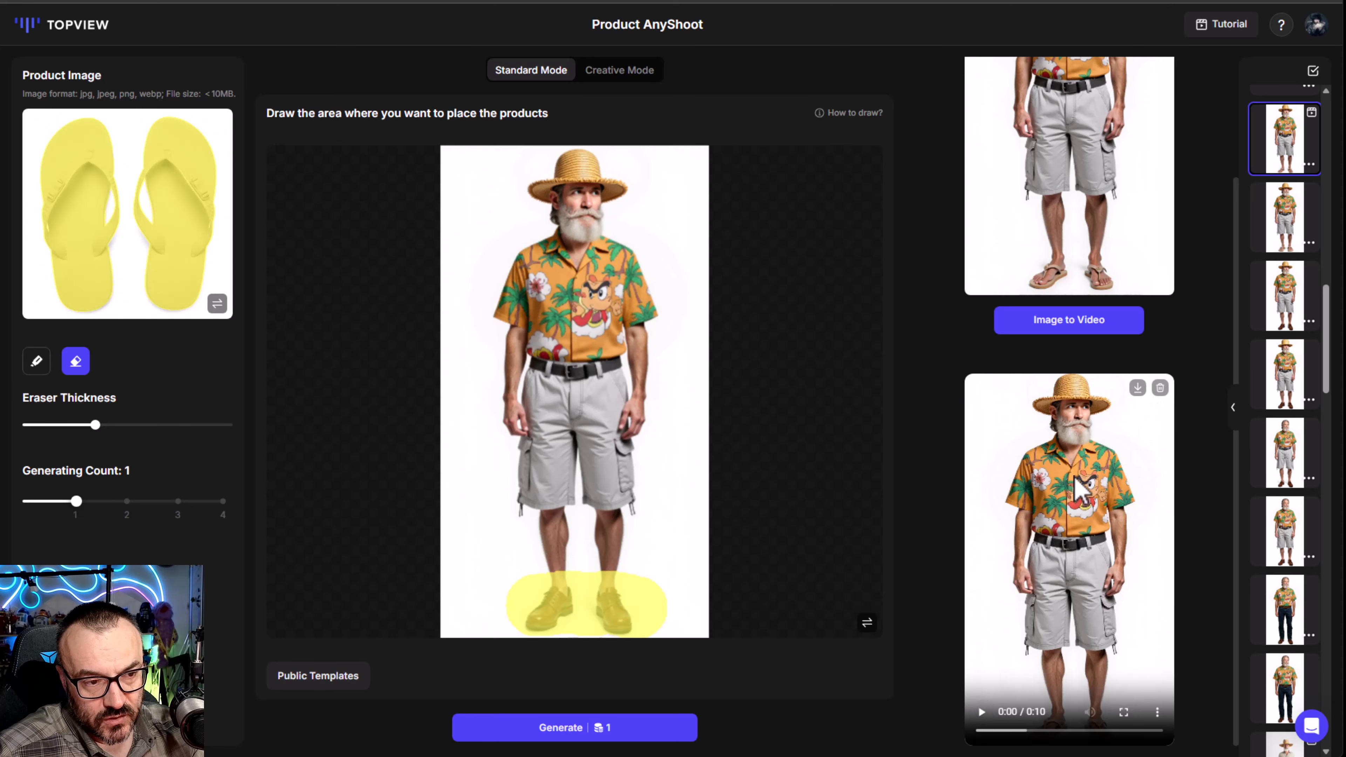
{"action": "left_click", "coordinate": [981, 712]}
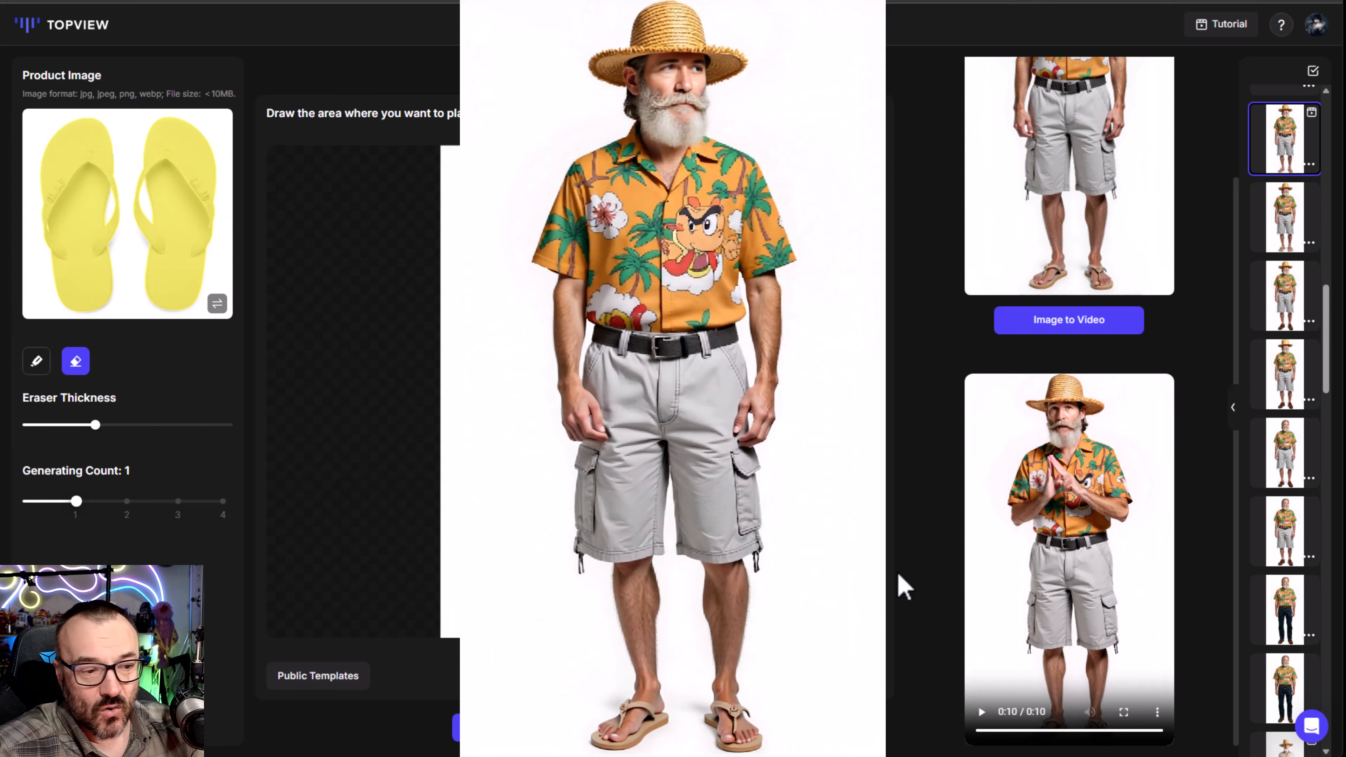
{"action": "left_click", "coordinate": [982, 712]}
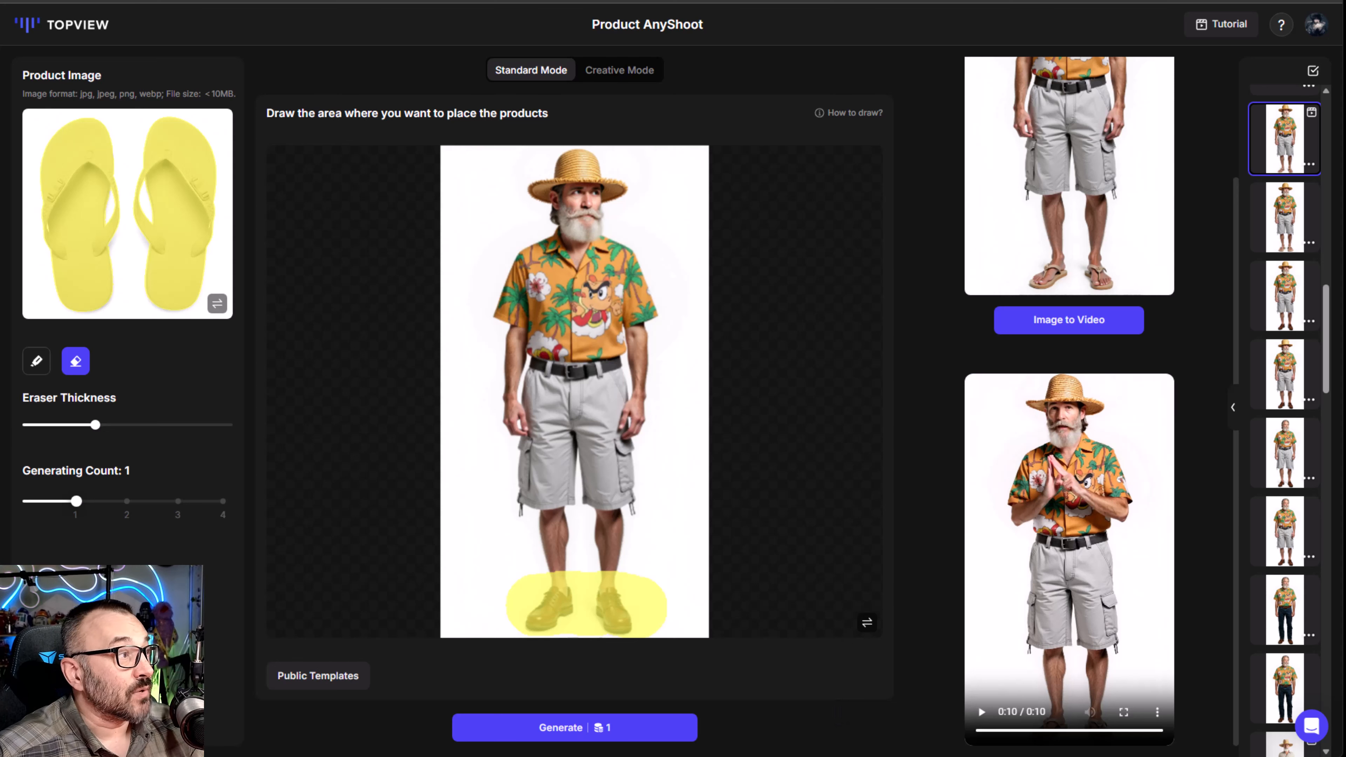
Open an Anoks Wands composite from the history, inspect its result image enlarged and close the preview
{"action": "scroll", "coordinate": [1272, 467], "scroll_direction": "up", "scroll_amount": 5}
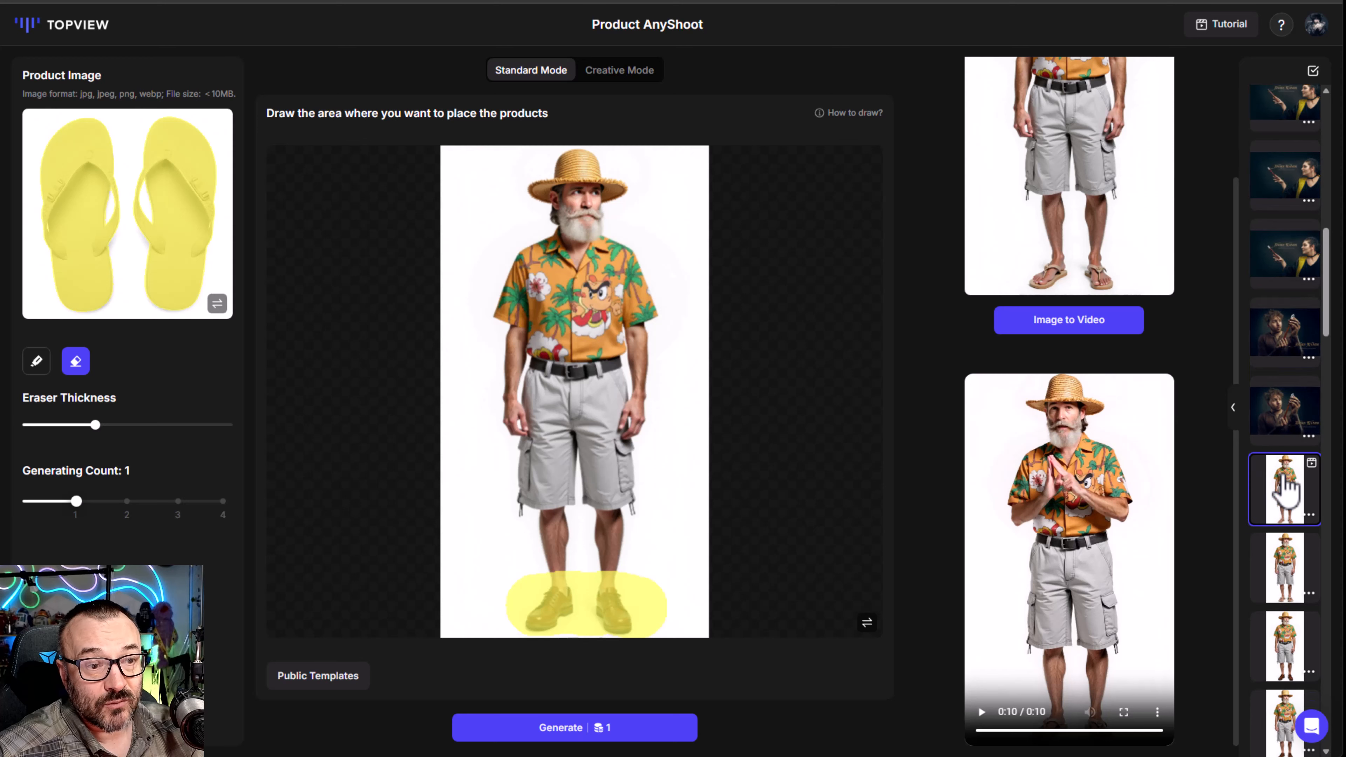
{"action": "scroll", "coordinate": [1303, 609], "scroll_direction": "up", "scroll_amount": 5}
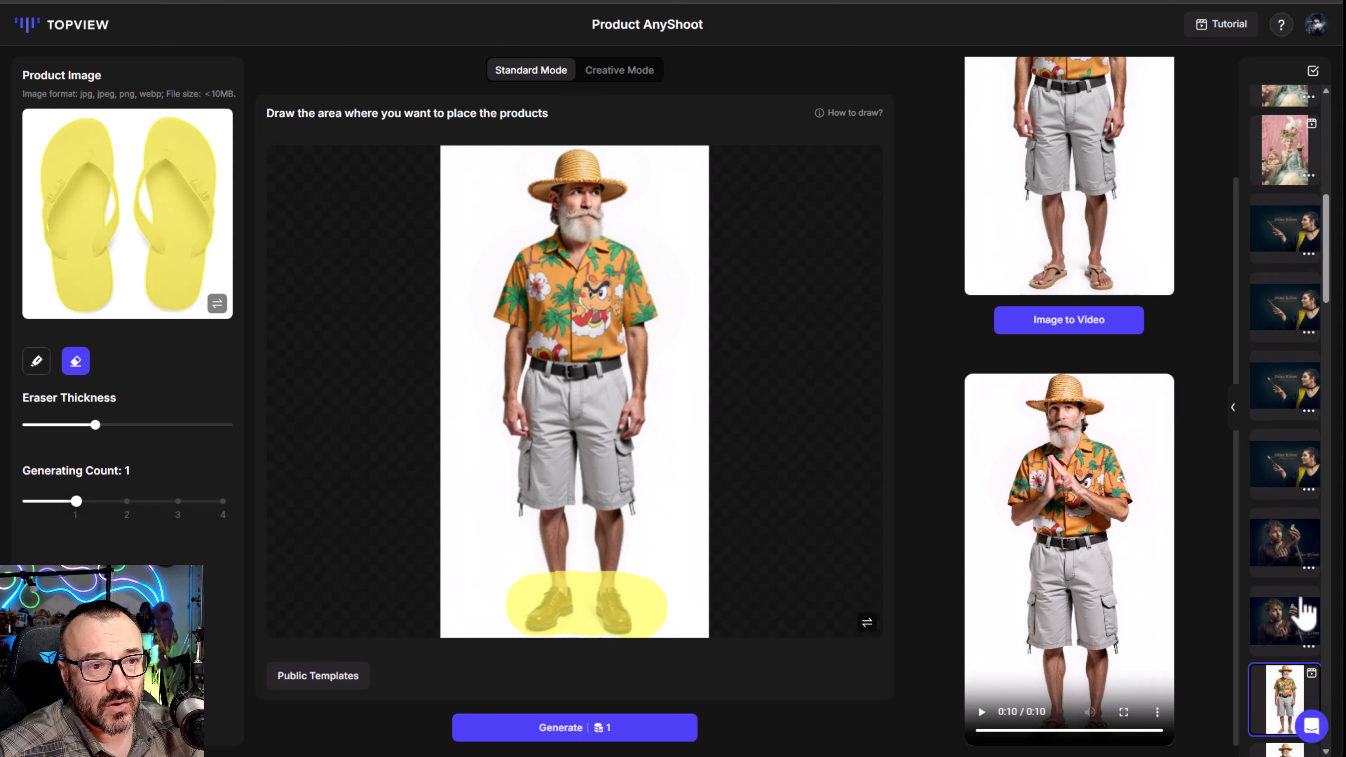
{"action": "left_click", "coordinate": [1285, 383]}
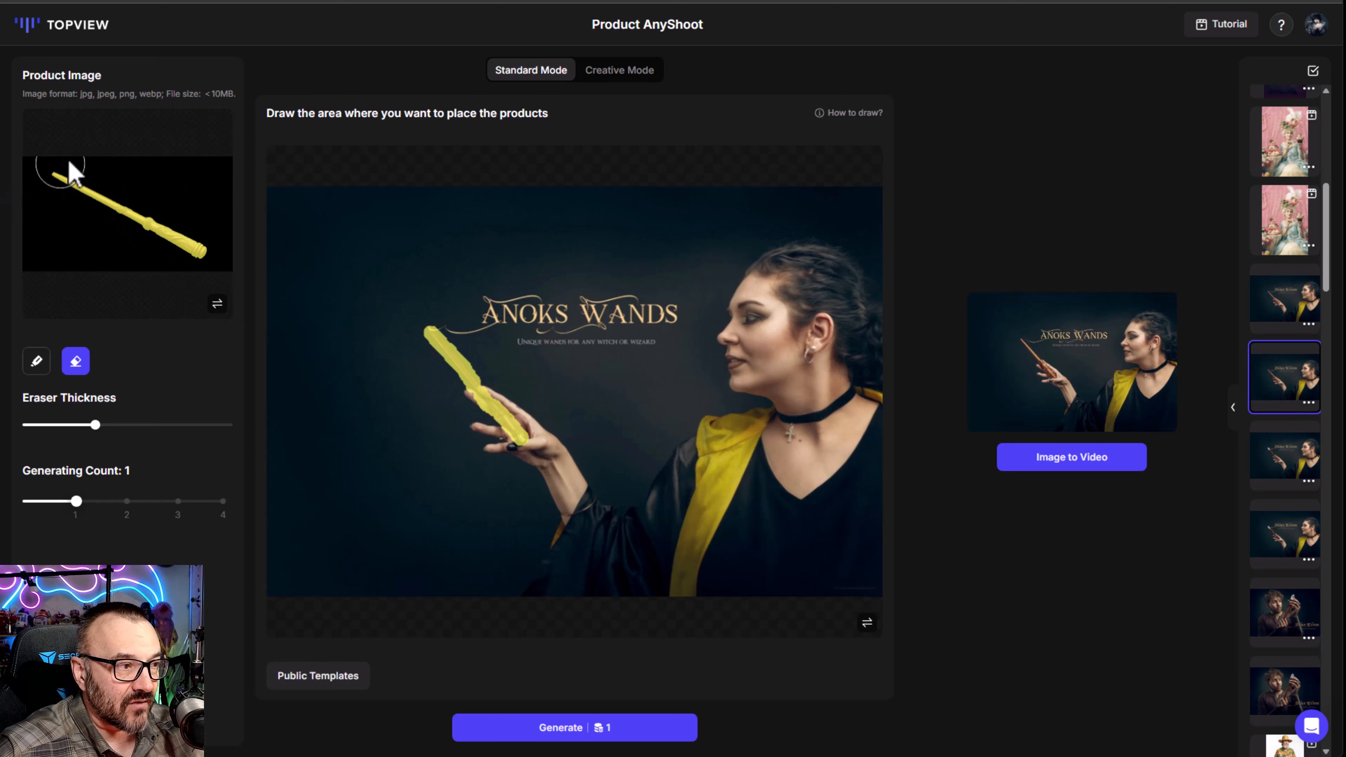
{"action": "left_click", "coordinate": [1114, 388]}
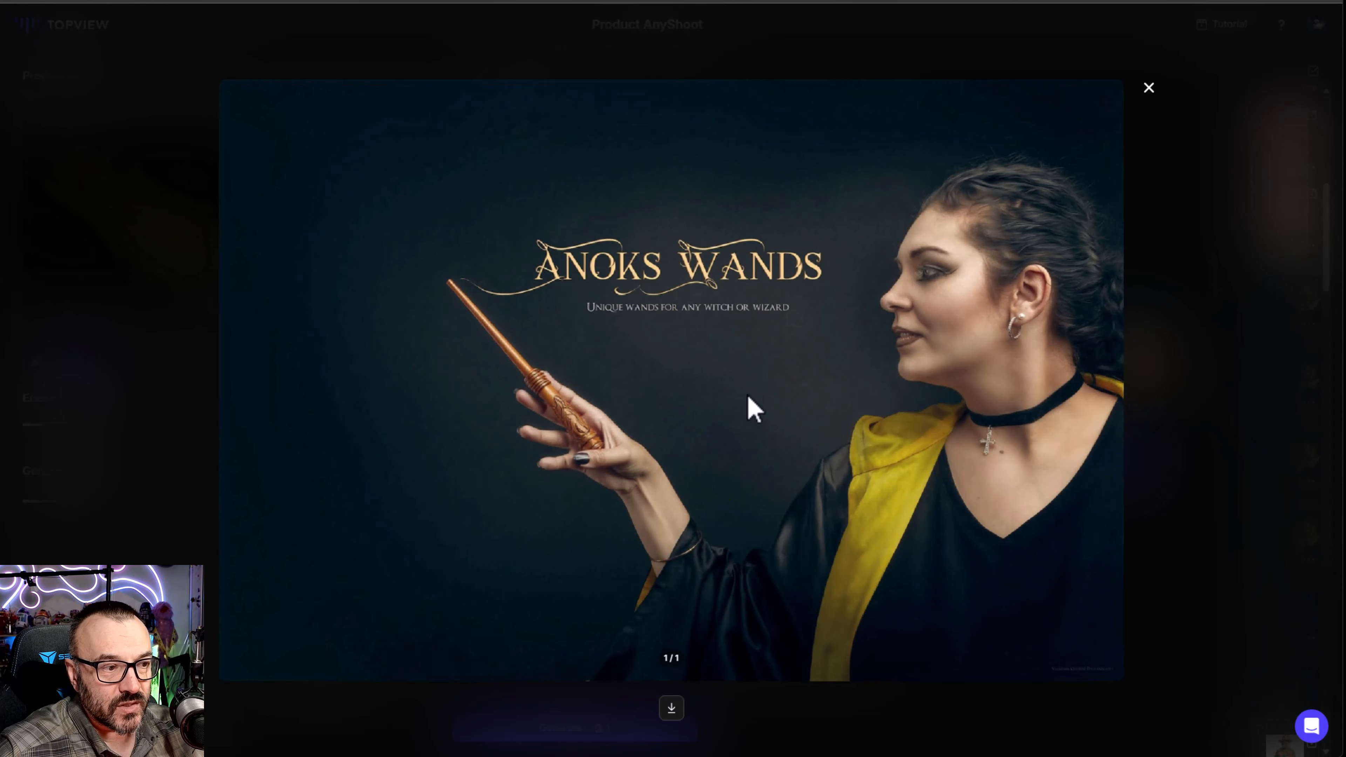
{"action": "left_click", "coordinate": [1148, 88]}
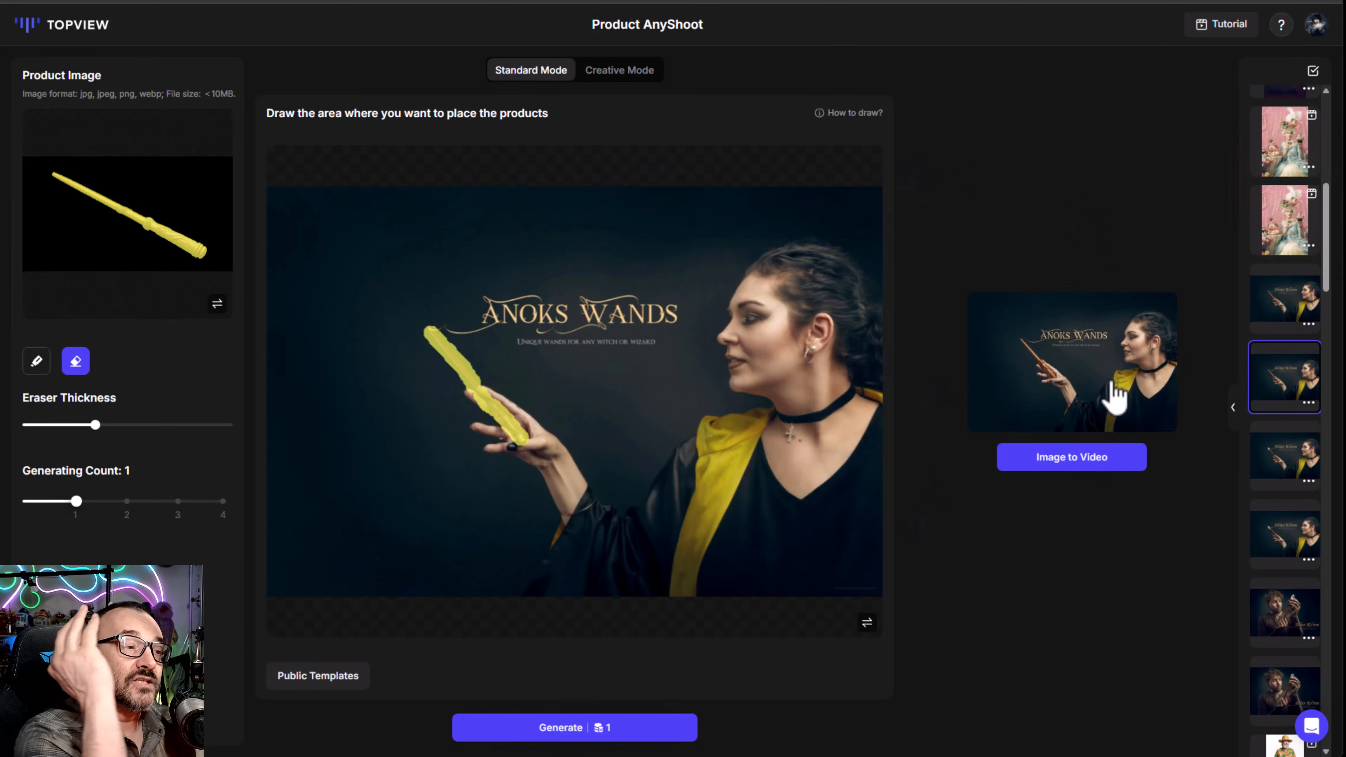
Inspect the silver-tipped red wand composite enlarged, close the preview and open the newest wand composite for comparison
{"action": "left_click", "coordinate": [1313, 487]}
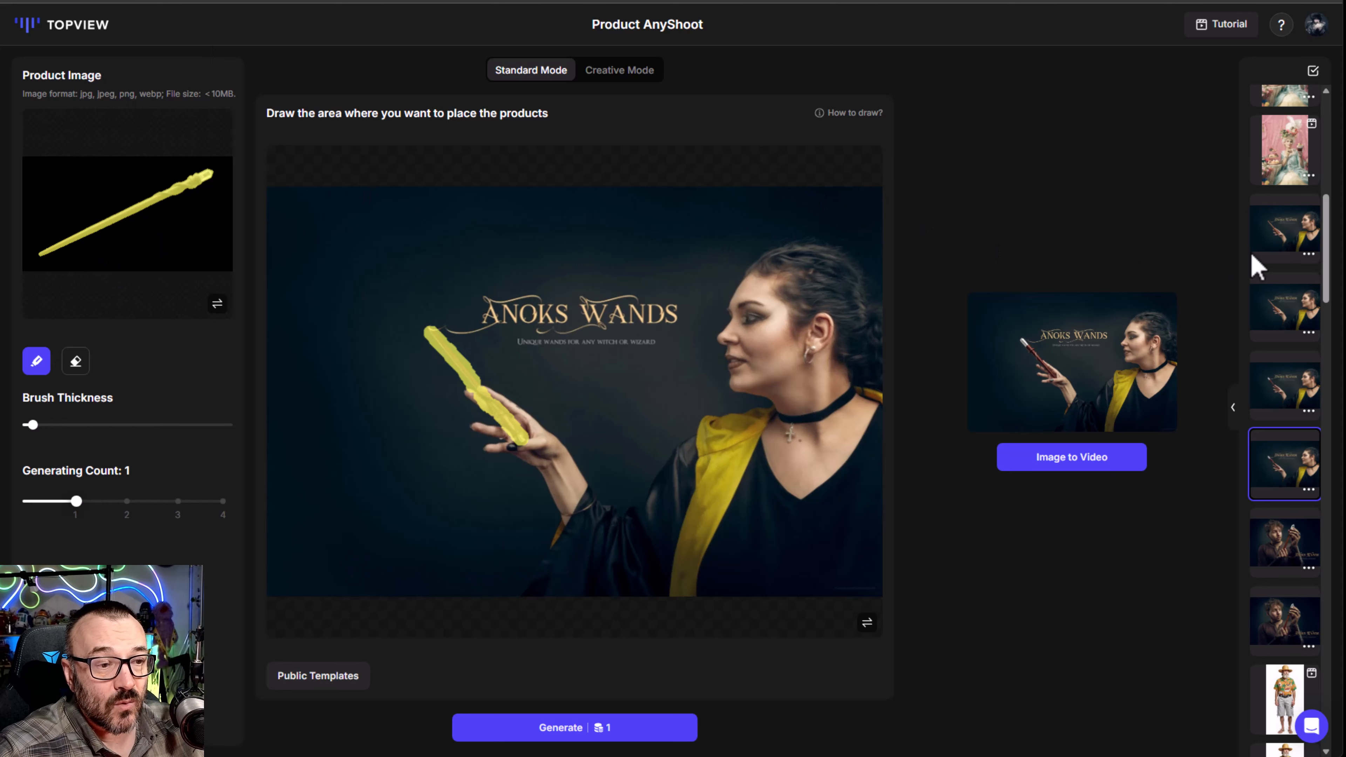
{"action": "left_click", "coordinate": [1032, 362]}
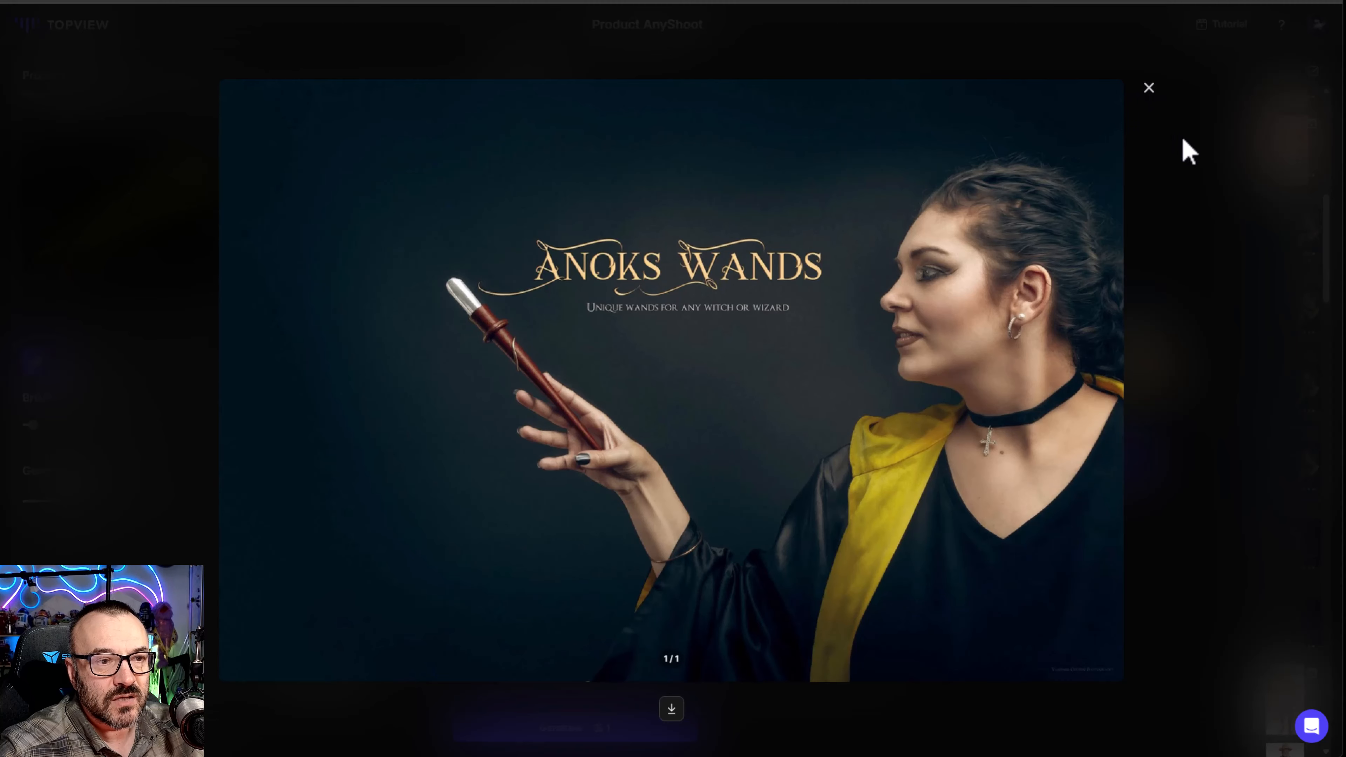
{"action": "left_click", "coordinate": [1187, 151]}
{"action": "left_click", "coordinate": [1293, 250]}
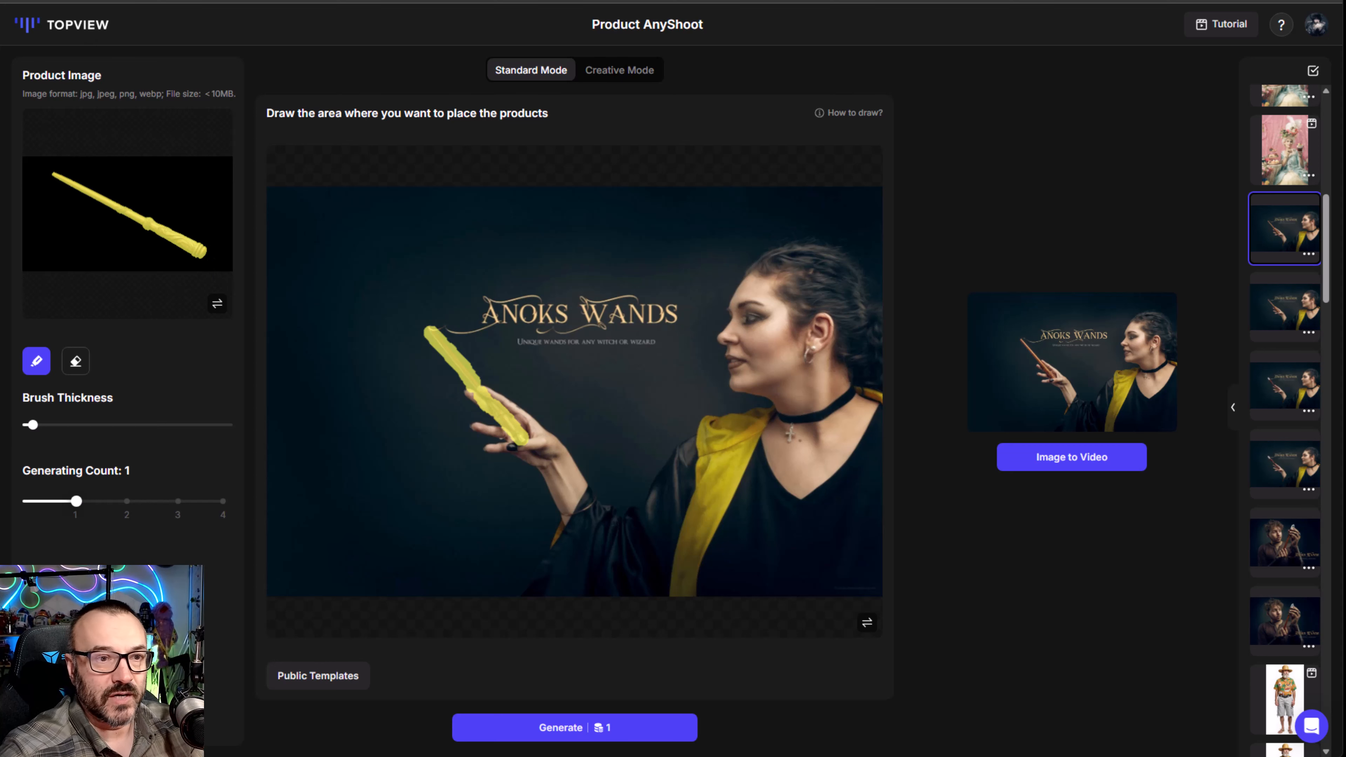
Open the newer cupcake composite of the woman in the blue gown and play its 5-second video repeatedly
{"action": "scroll", "coordinate": [1285, 467], "scroll_direction": "up", "scroll_amount": 3}
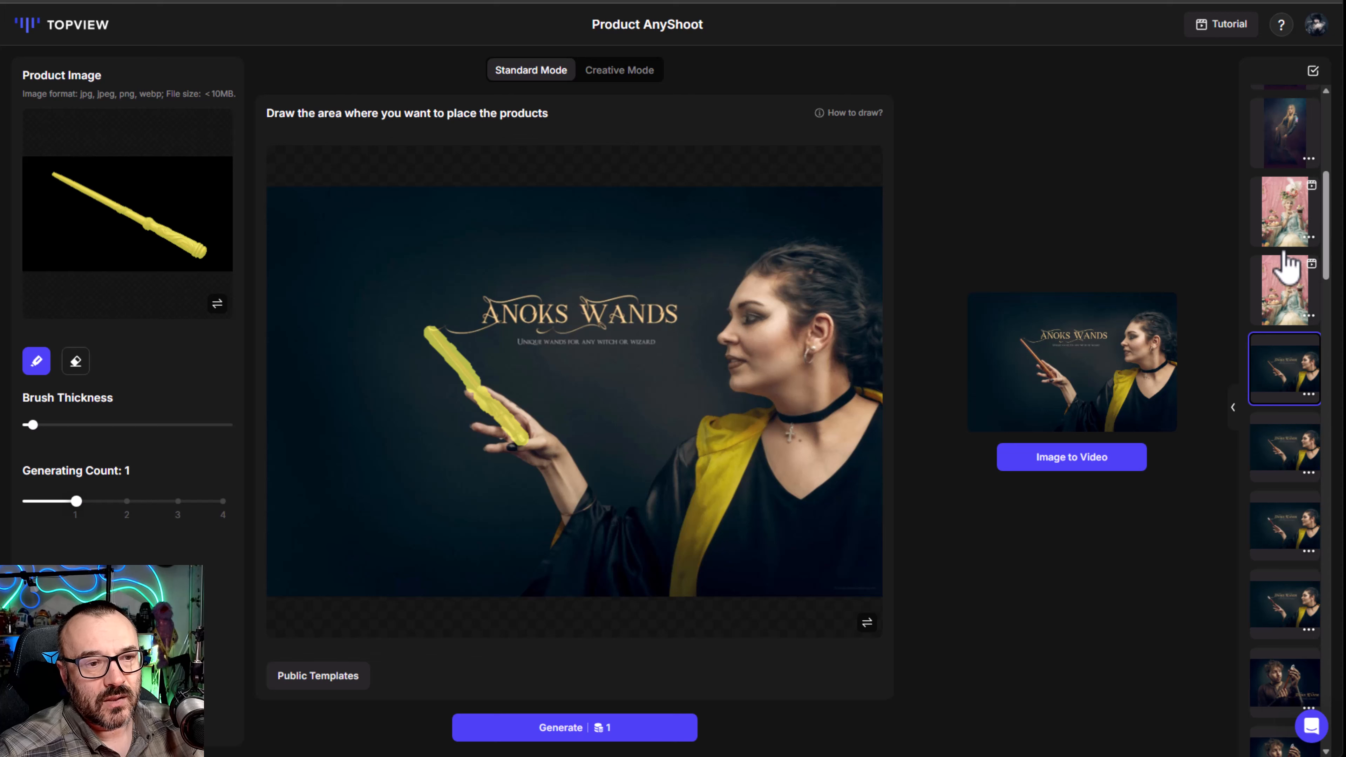
{"action": "scroll", "coordinate": [1287, 287], "scroll_direction": "up", "scroll_amount": 2}
{"action": "left_click", "coordinate": [1299, 361]}
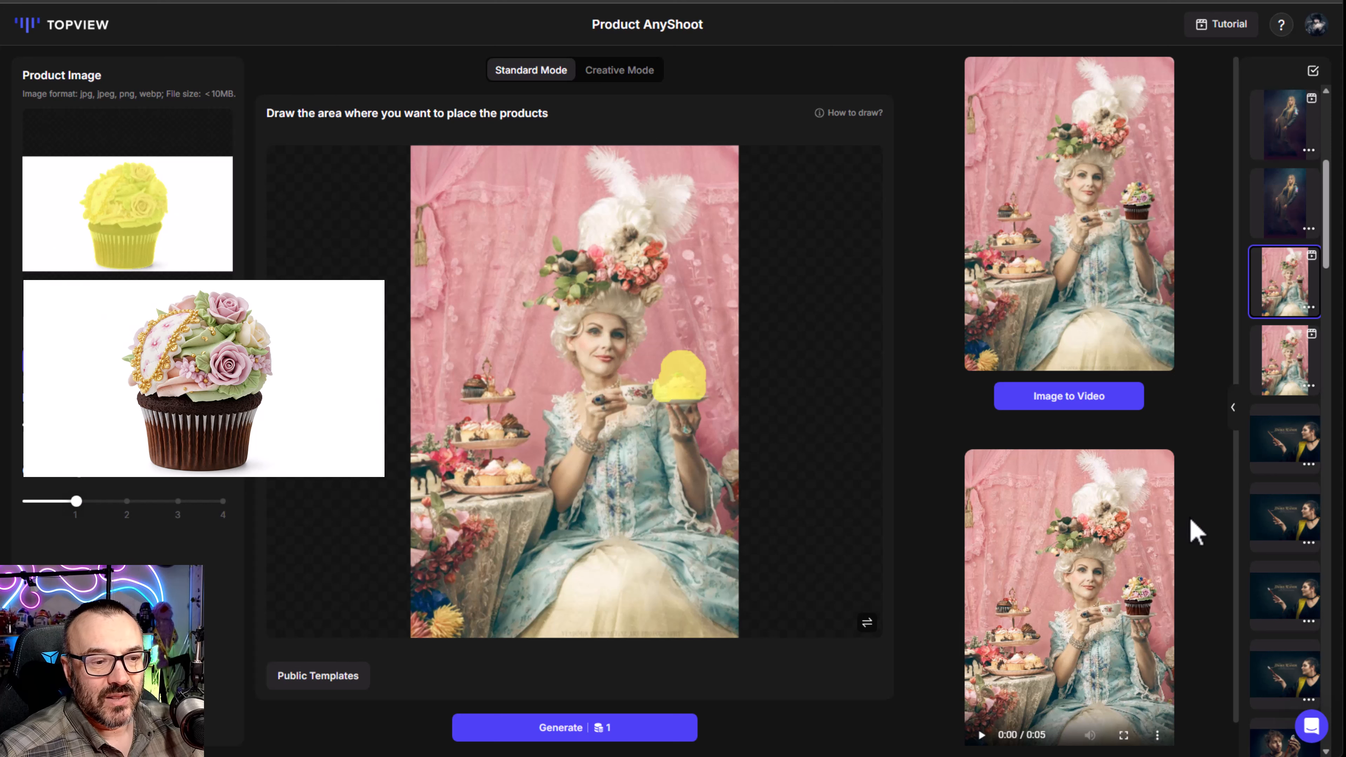
{"action": "scroll", "coordinate": [1187, 536], "scroll_direction": "down", "scroll_amount": 1}
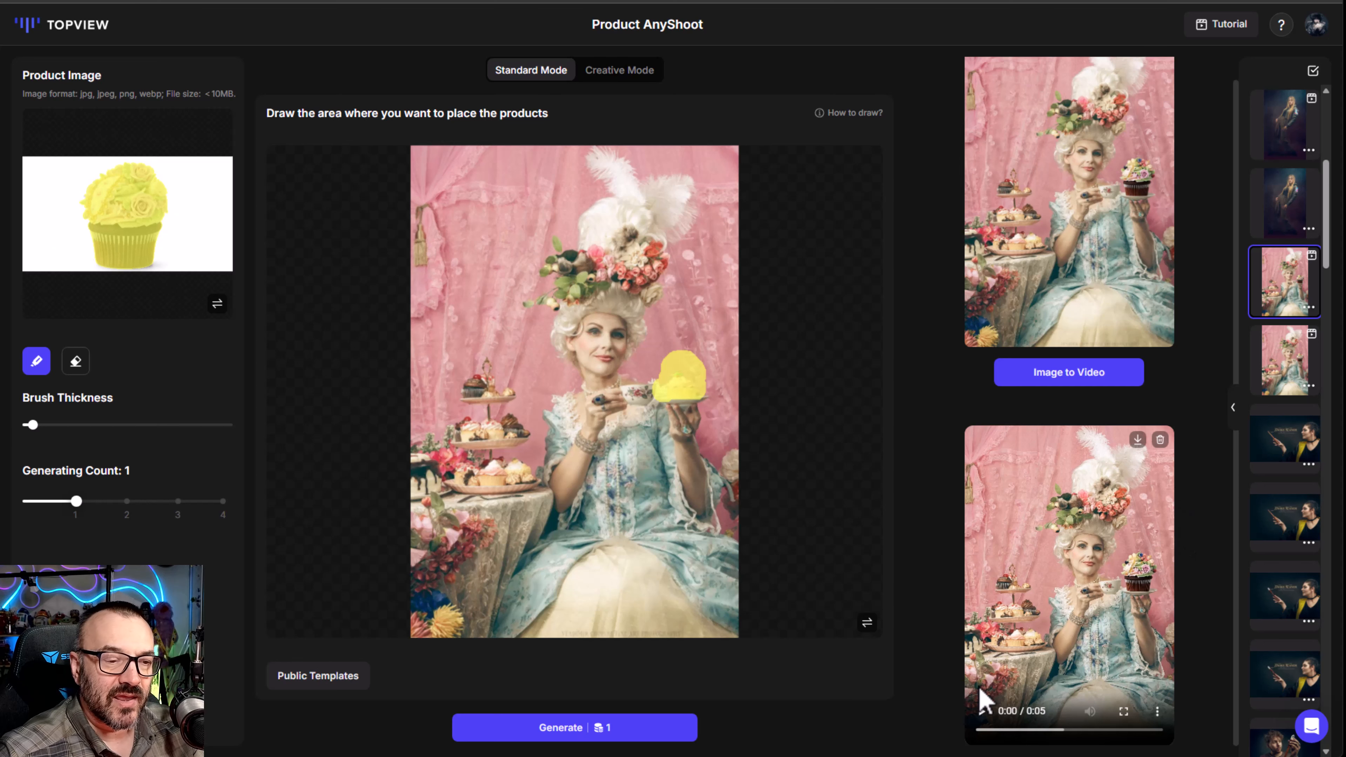
{"action": "left_click", "coordinate": [981, 710]}
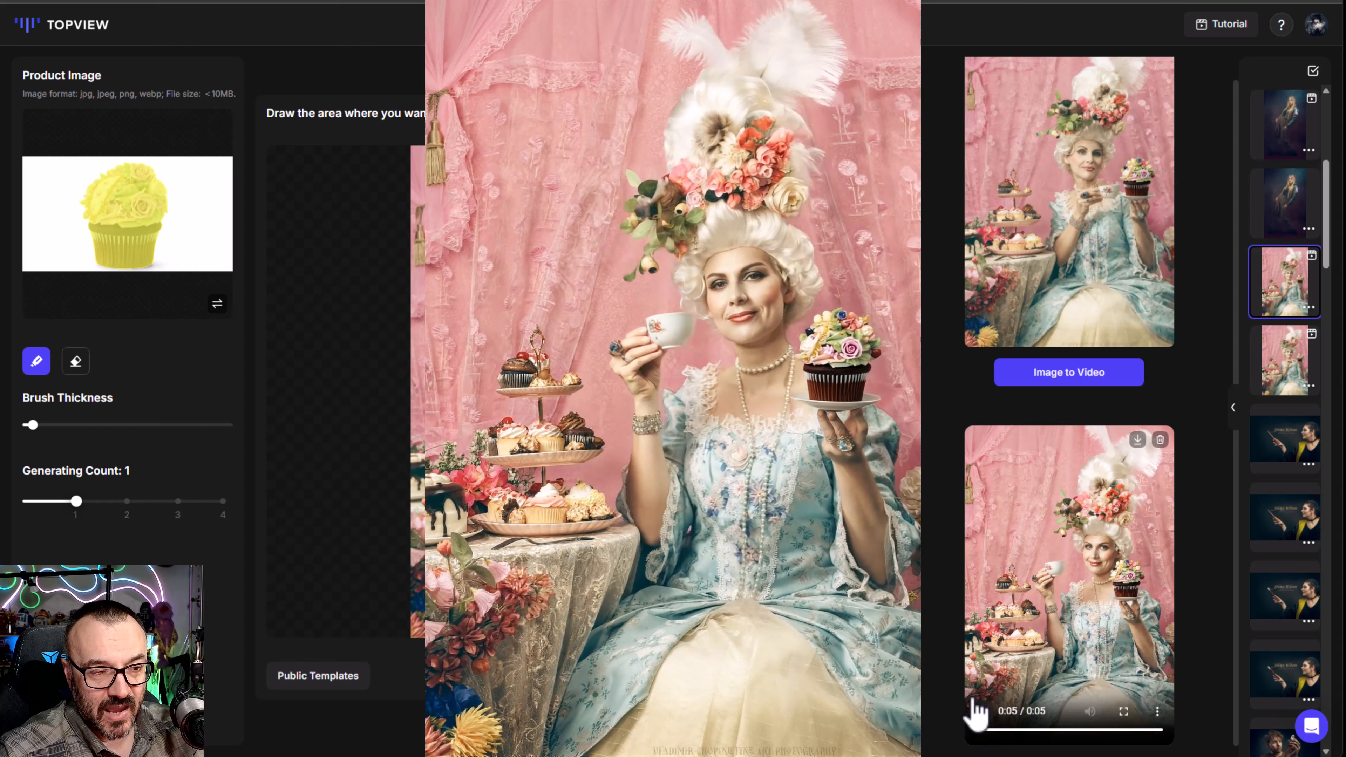
{"action": "left_click", "coordinate": [980, 710]}
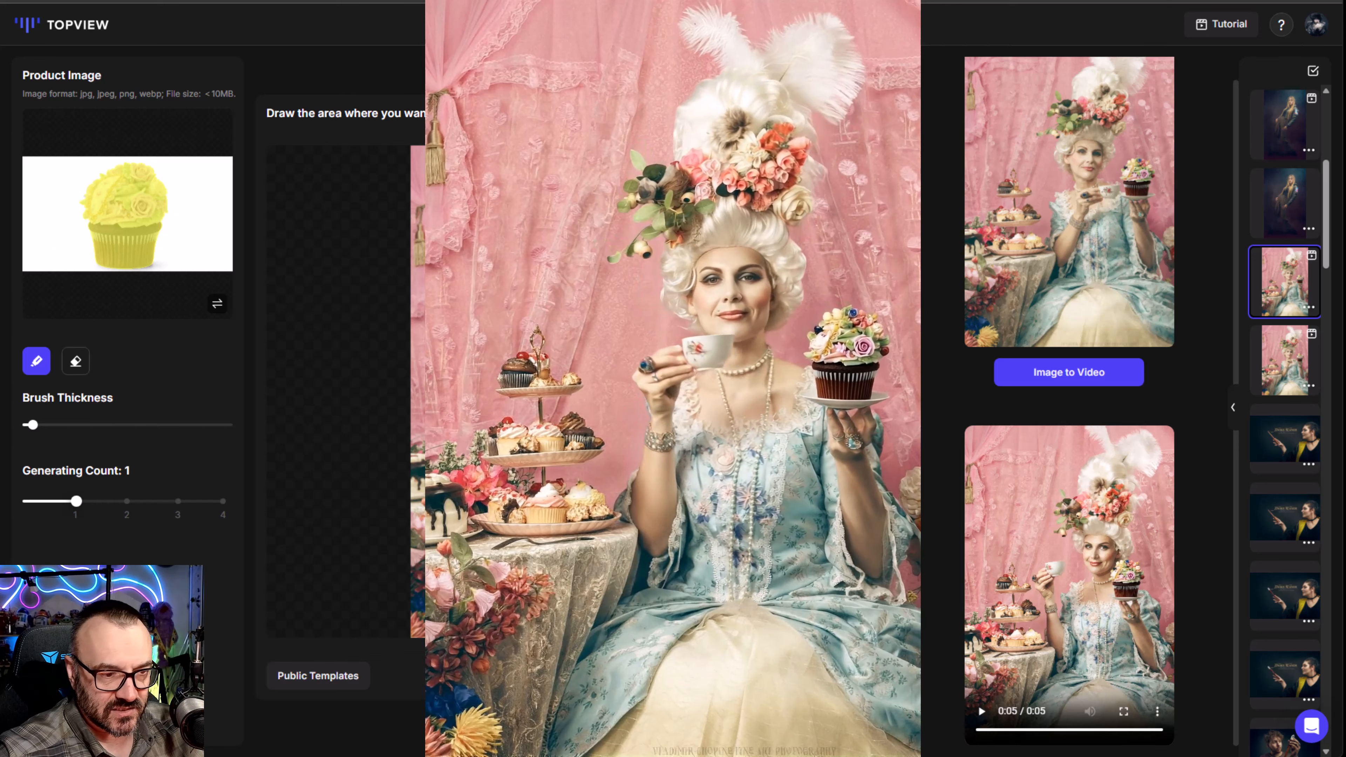
{"action": "left_click", "coordinate": [983, 712]}
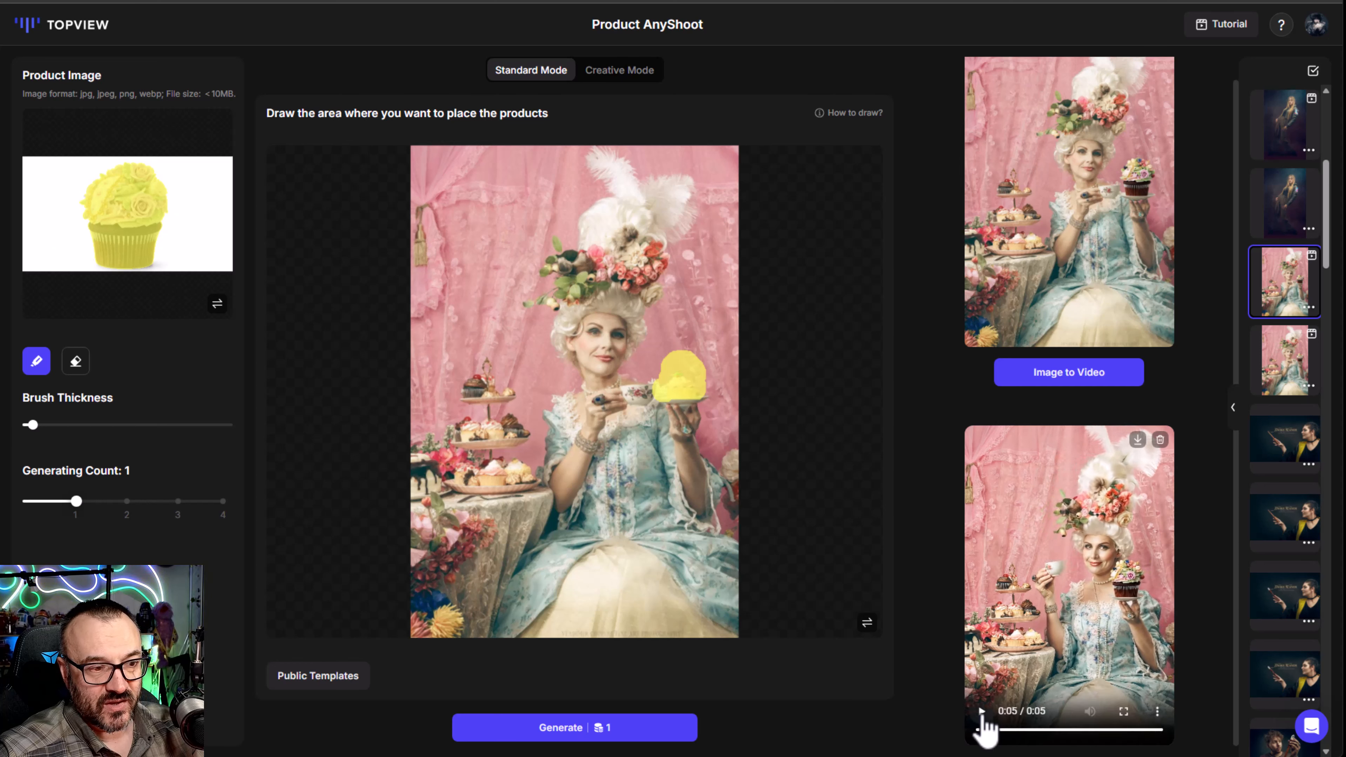
{"action": "left_click", "coordinate": [981, 712]}
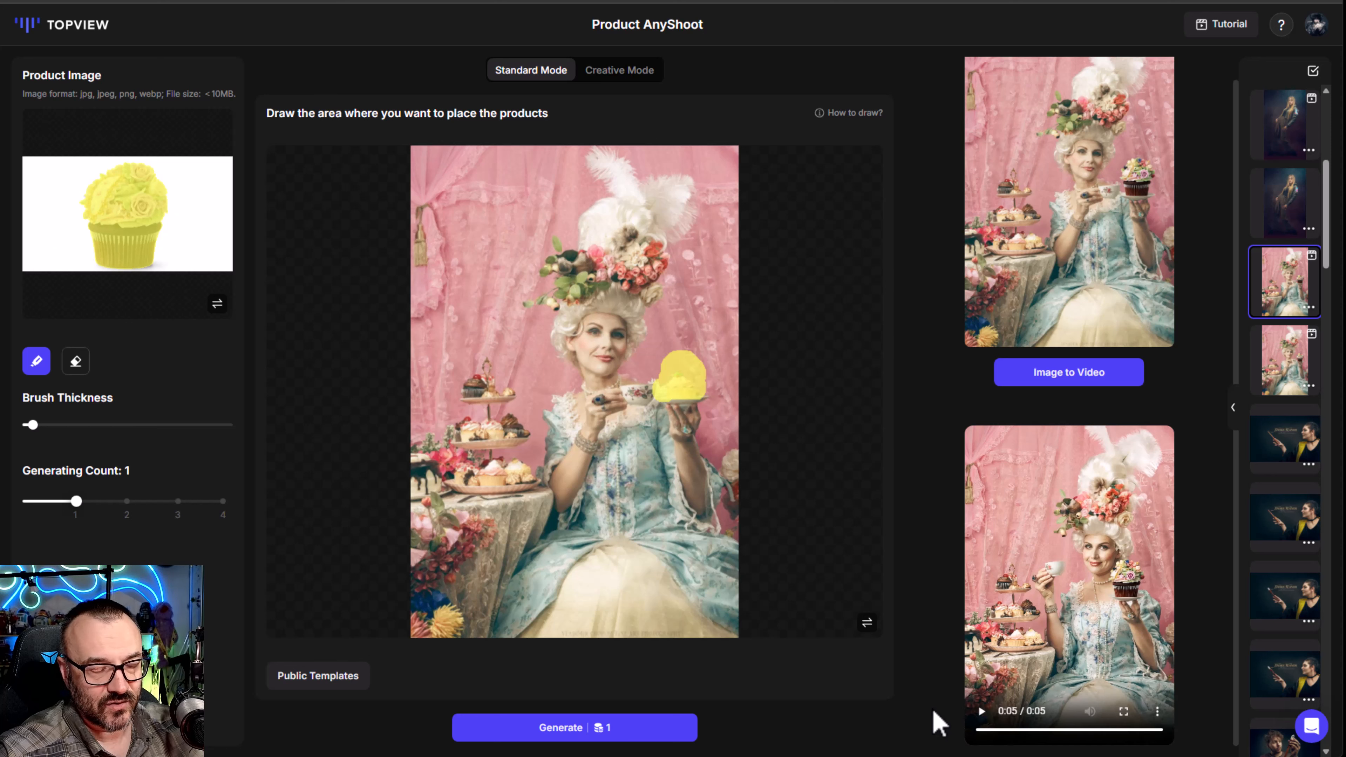
Open the leather jacket composite without a video, increase the eraser thickness and erase the mask to examine the original photo
{"action": "scroll", "coordinate": [1307, 371], "scroll_direction": "up", "scroll_amount": 1}
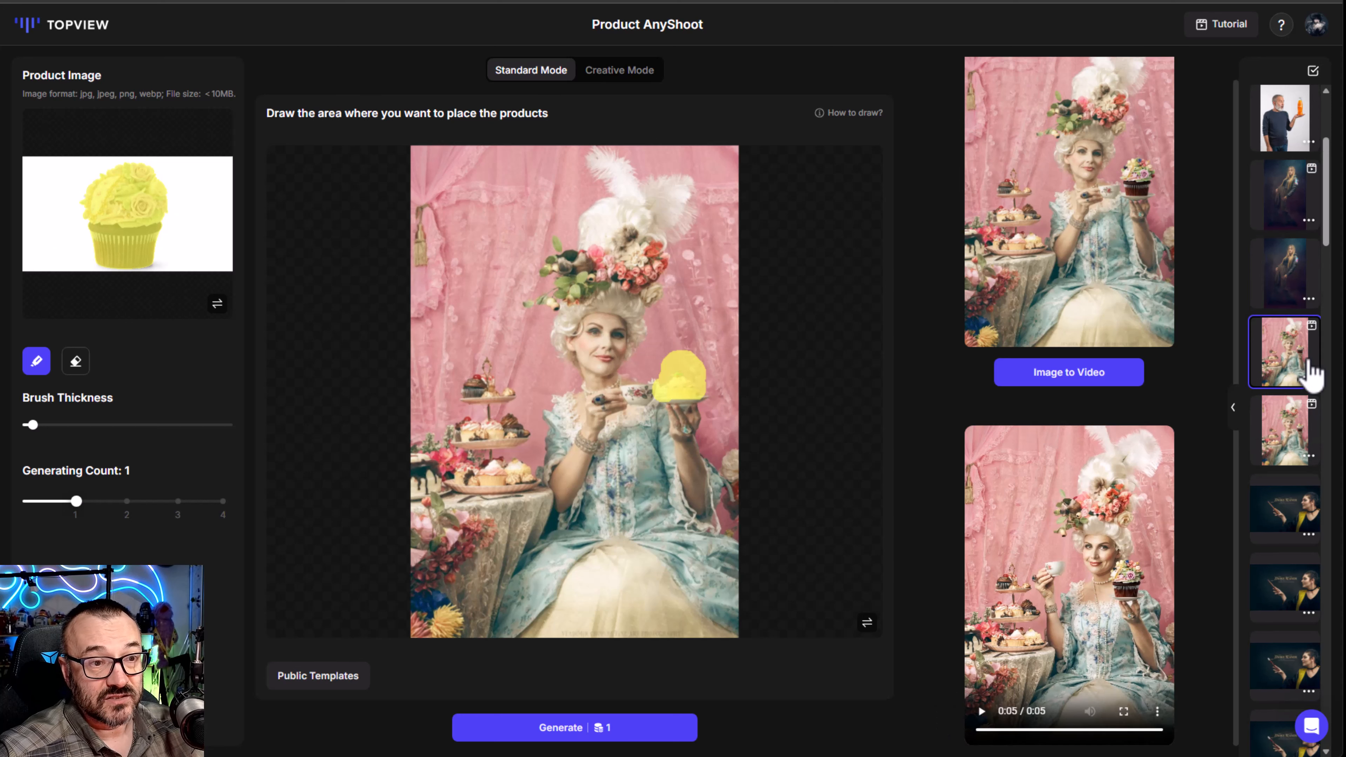
{"action": "scroll", "coordinate": [1312, 371], "scroll_direction": "up", "scroll_amount": 1}
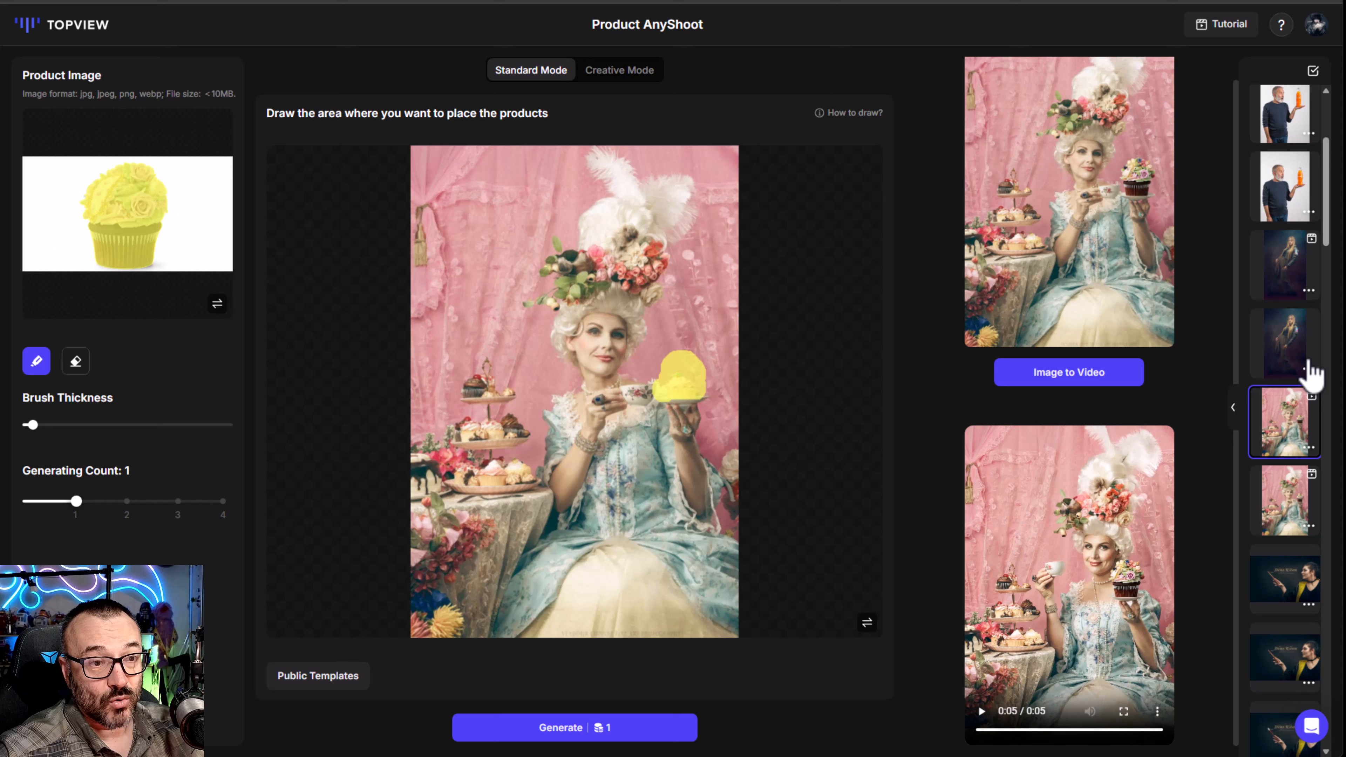
{"action": "left_click", "coordinate": [1283, 355]}
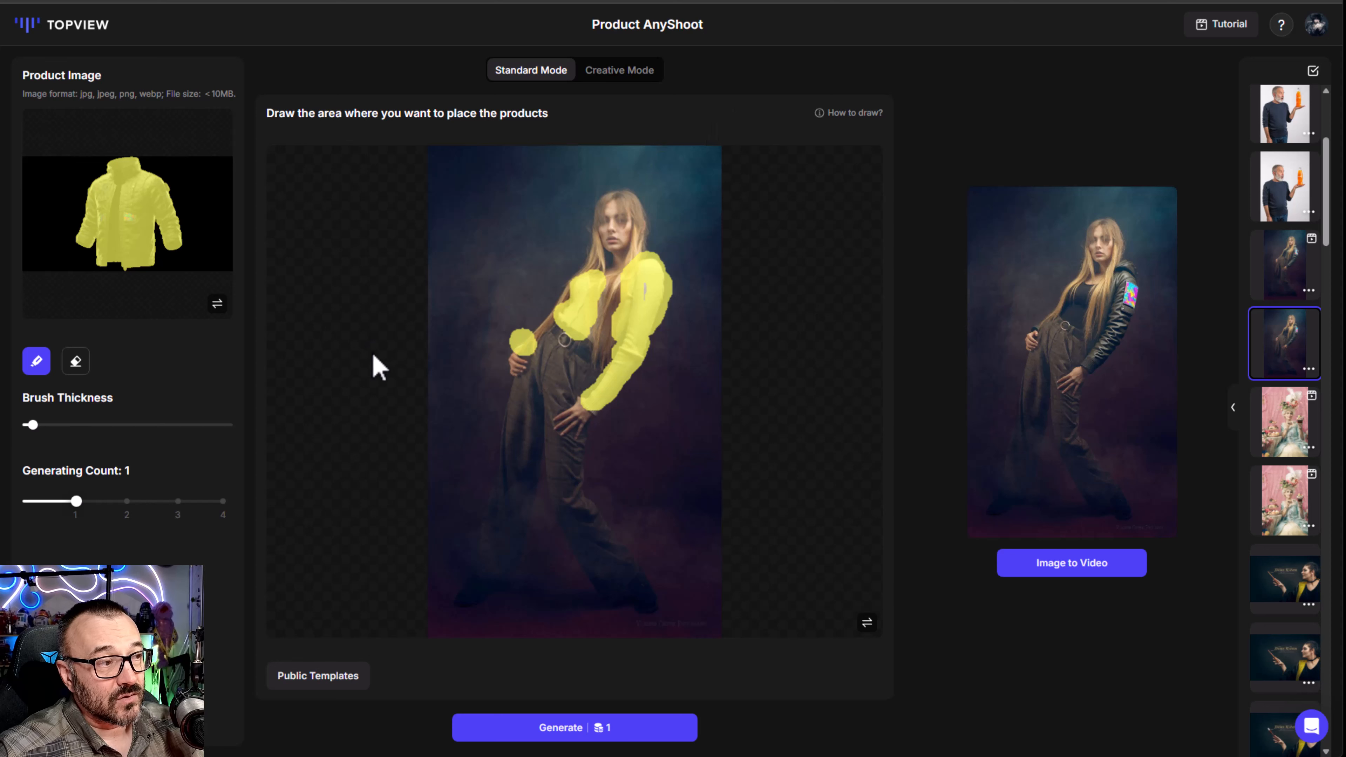
{"action": "left_click", "coordinate": [76, 361]}
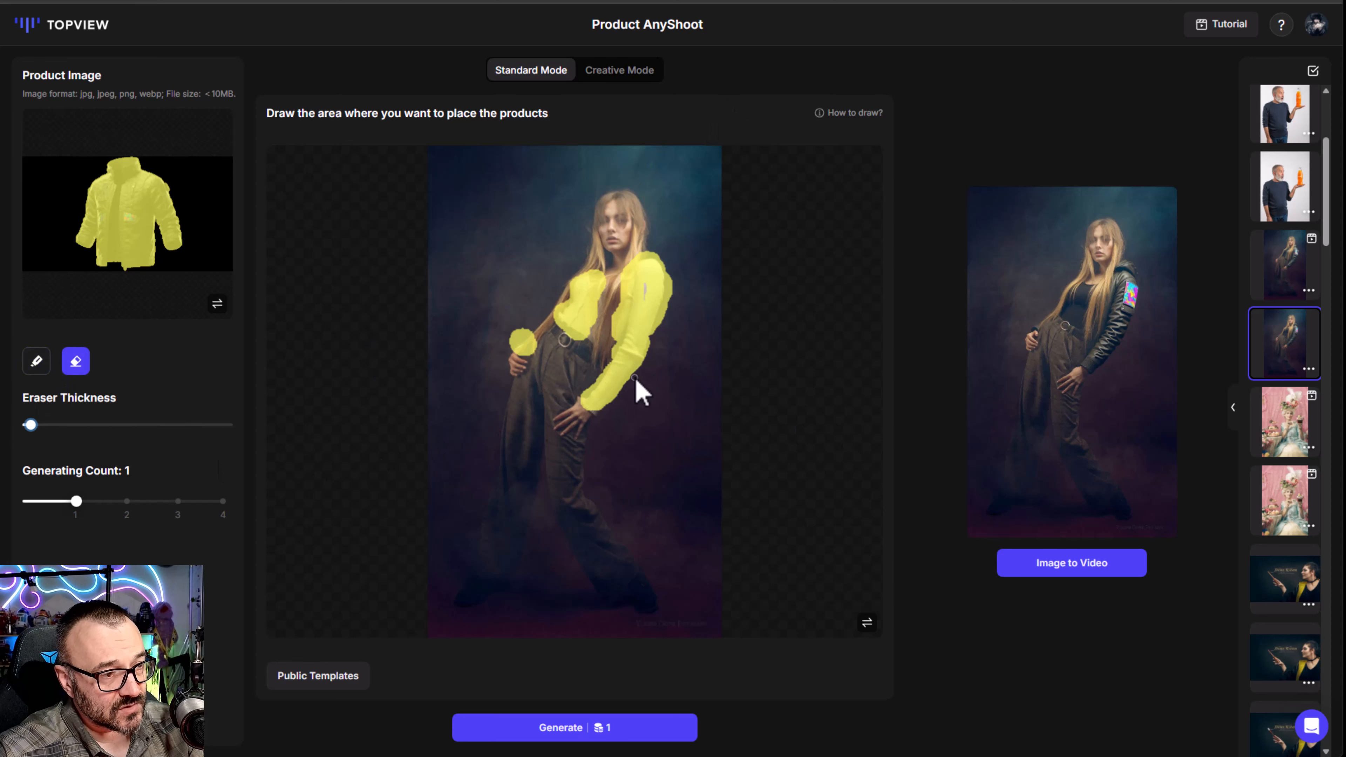
{"action": "left_click", "coordinate": [120, 424]}
{"action": "mouse_move", "coordinate": [583, 371]}
{"action": "left_mouse_down"}
{"action": "mouse_move", "coordinate": [658, 340]}
{"action": "mouse_move", "coordinate": [628, 270]}
{"action": "mouse_move", "coordinate": [480, 337]}
{"action": "mouse_move", "coordinate": [579, 337]}
{"action": "left_mouse_up"}
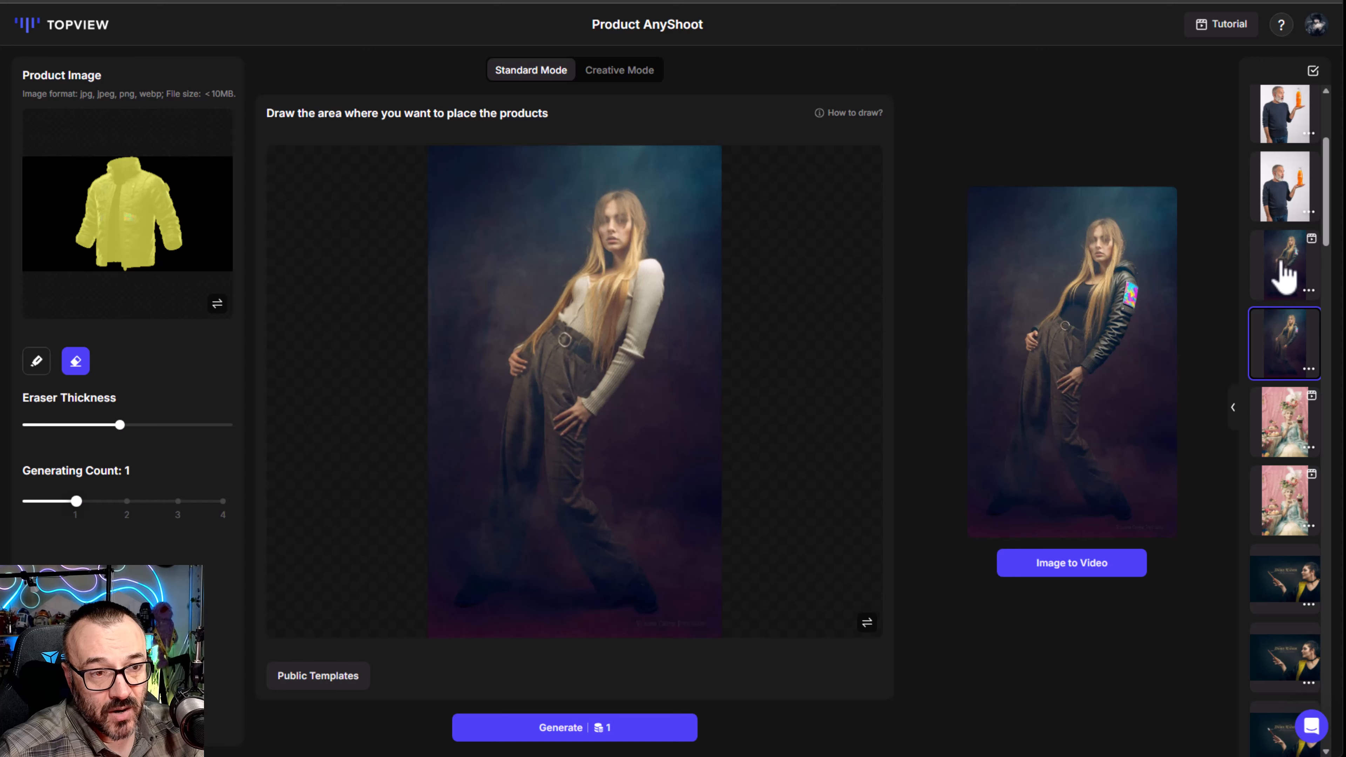
View the jacket composite with a video entry, reopen the one without a video and erase its clothing mask again
{"action": "left_click", "coordinate": [1291, 273]}
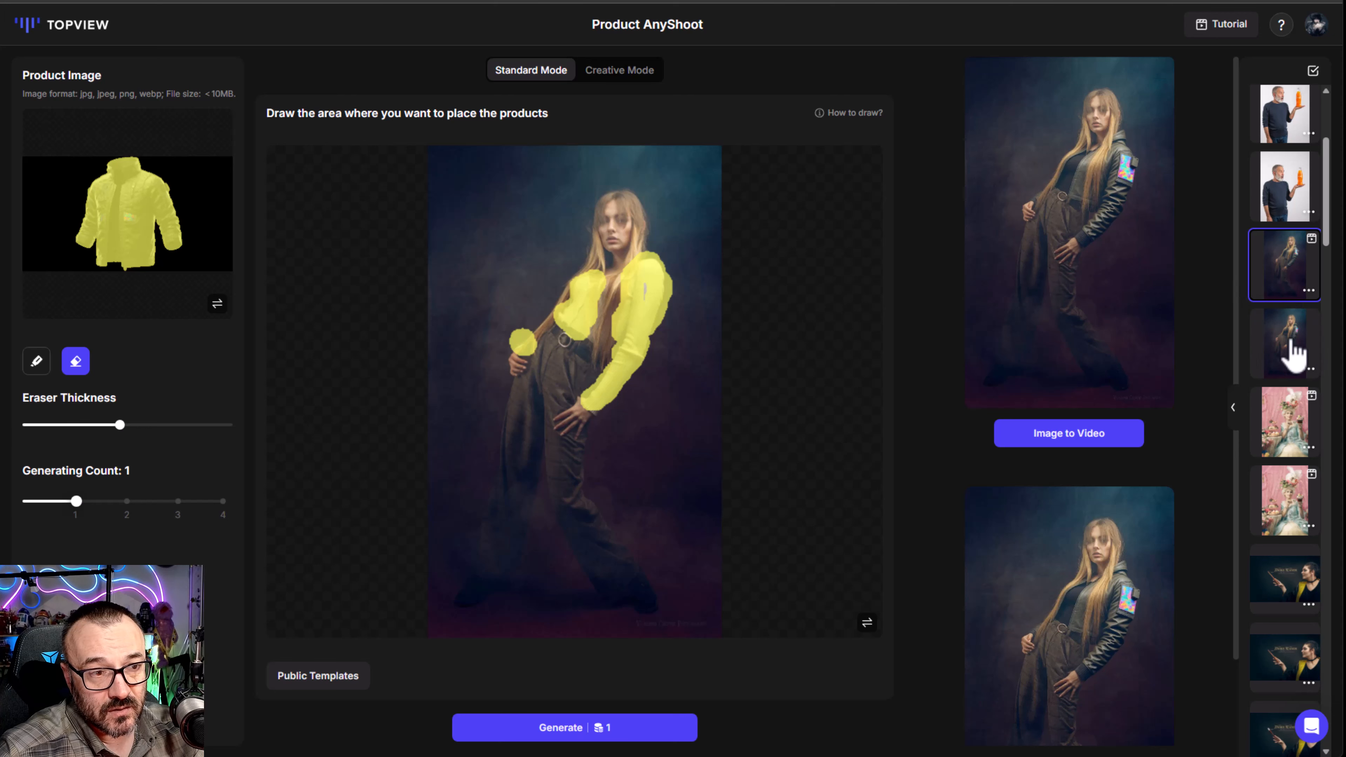
{"action": "left_click", "coordinate": [1295, 354]}
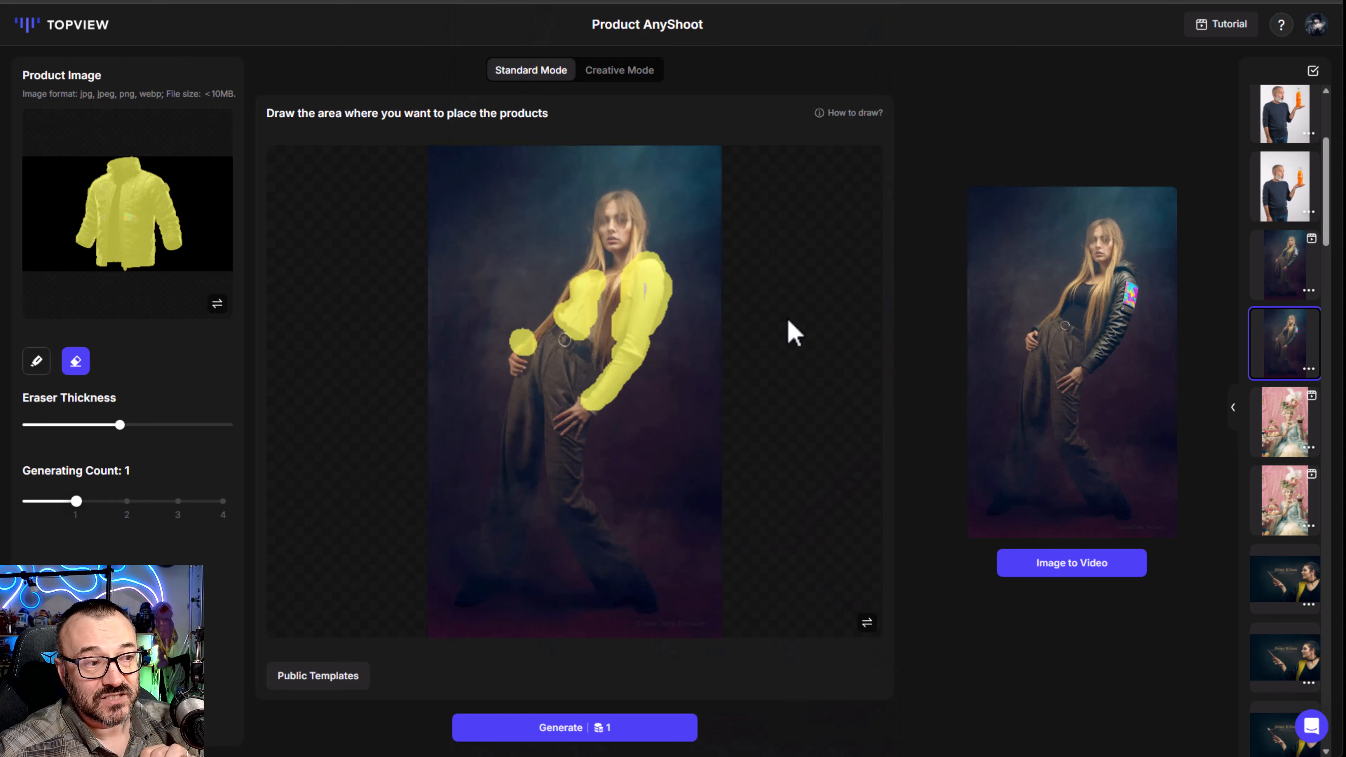
{"action": "mouse_move", "coordinate": [662, 282]}
{"action": "left_mouse_down"}
{"action": "mouse_move", "coordinate": [627, 391]}
{"action": "mouse_move", "coordinate": [466, 490]}
{"action": "mouse_move", "coordinate": [649, 255]}
{"action": "left_mouse_up"}
{"action": "left_click_drag", "start_coordinate": [496, 331], "coordinate": [589, 436]}
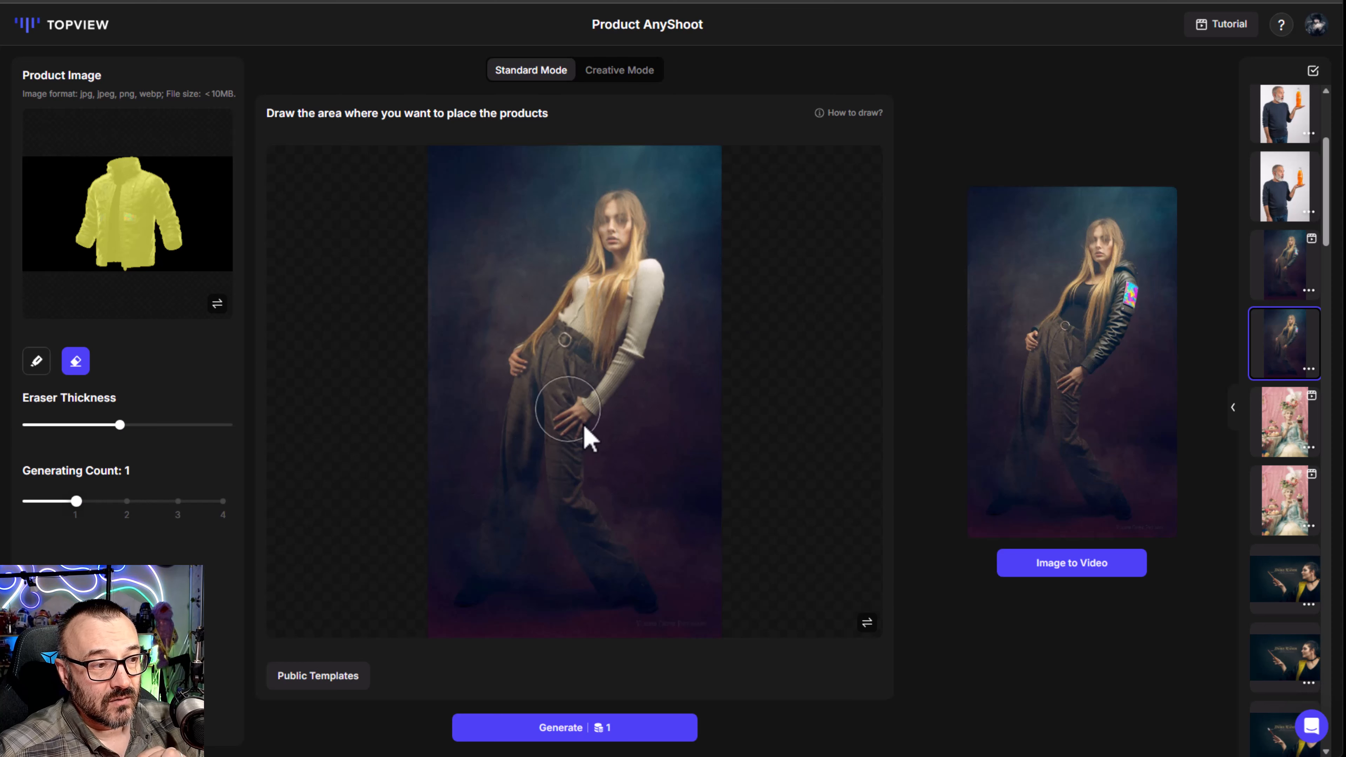